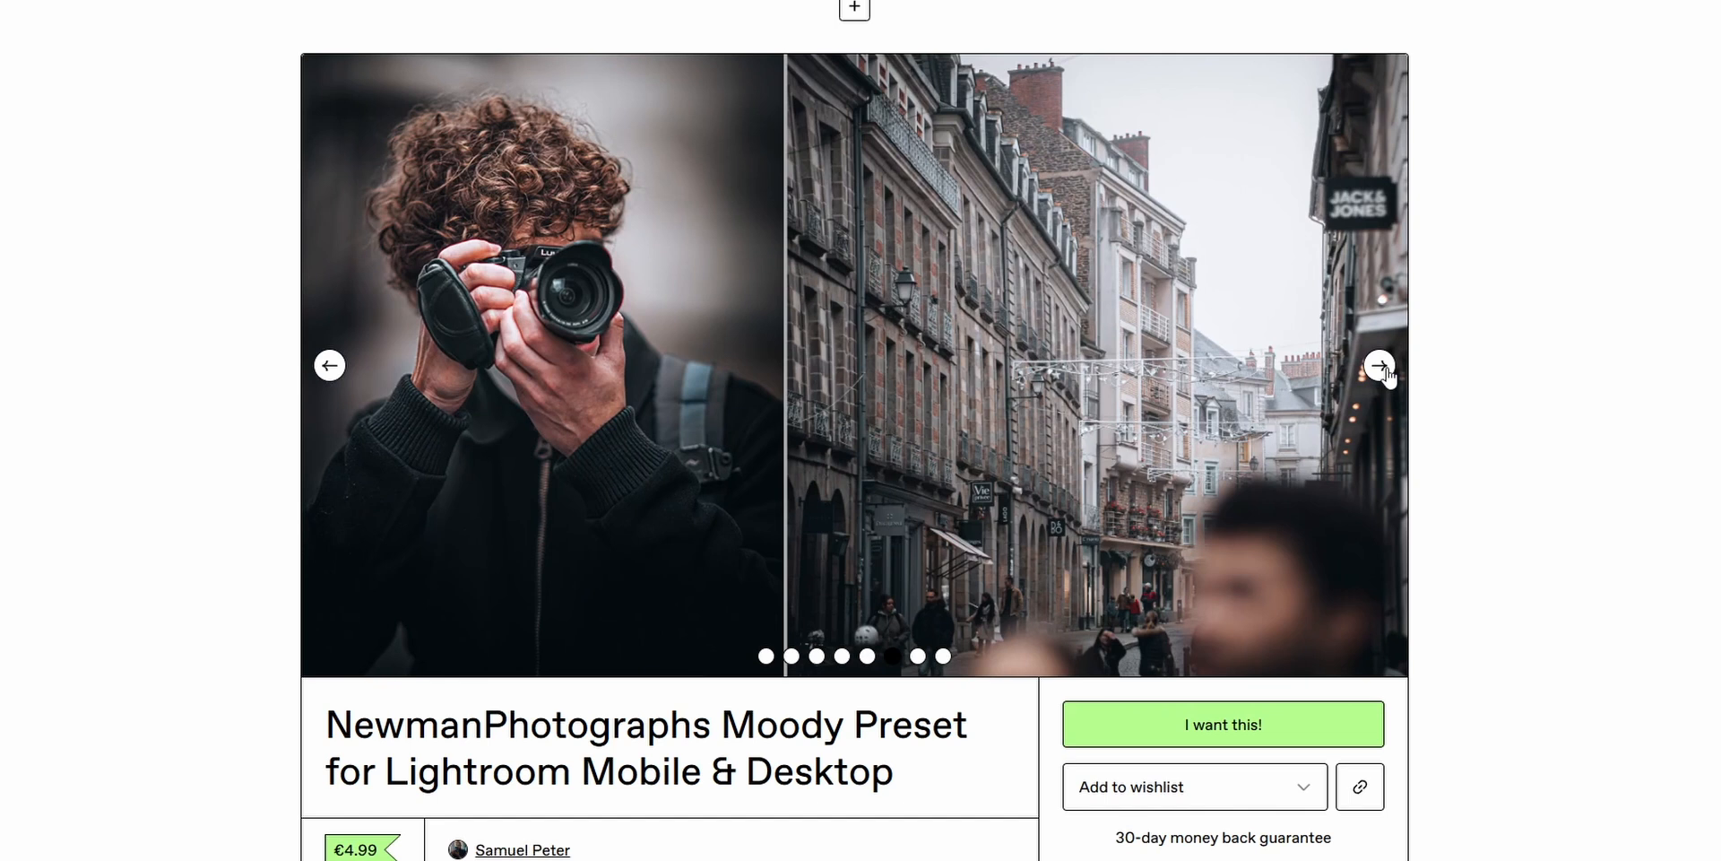
{"action": "left_click", "coordinate": [1380, 365]}
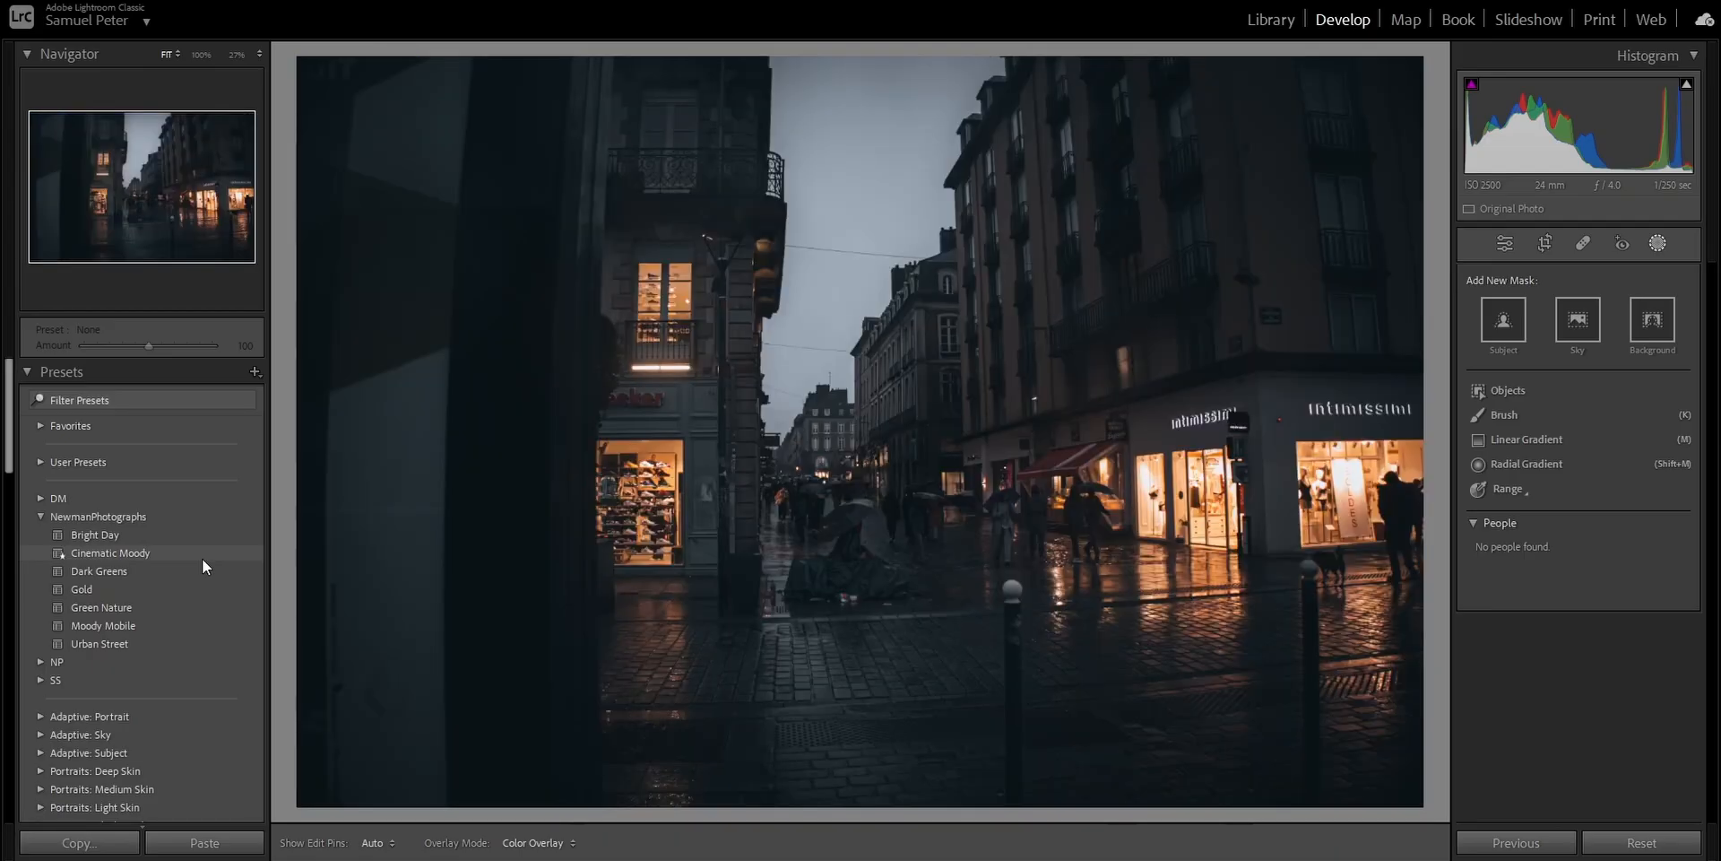
{"action": "left_click", "coordinate": [202, 557]}
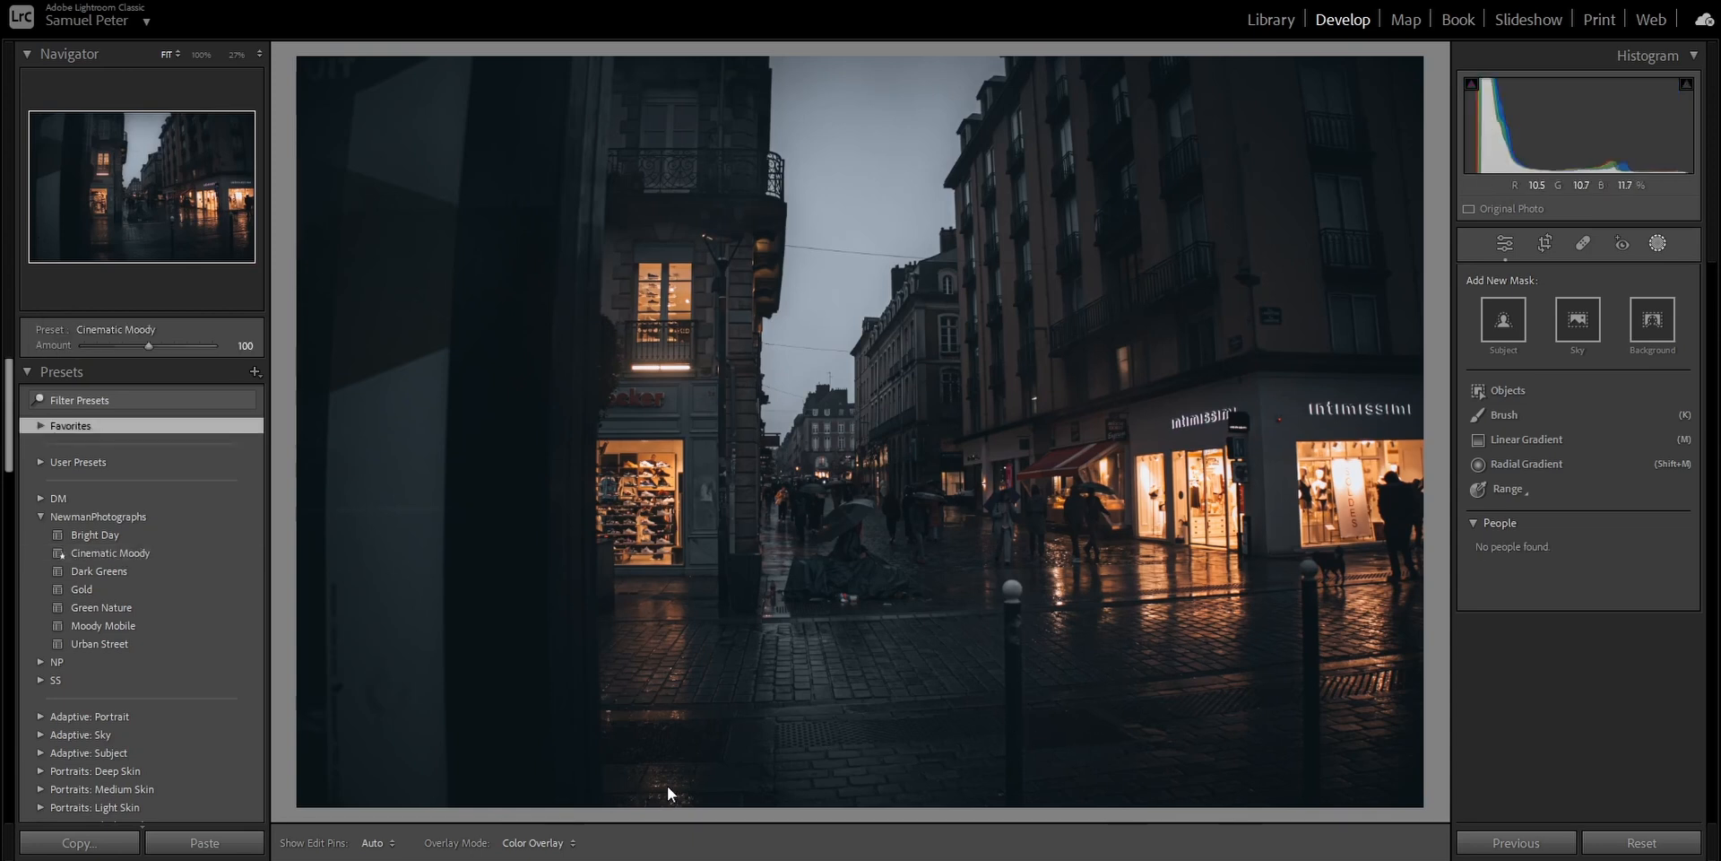
- Compare the edited street photo side by side with its original, examining the lit shopfronts and wet pavement up close
{"action": "left_click", "coordinate": [1508, 248]}
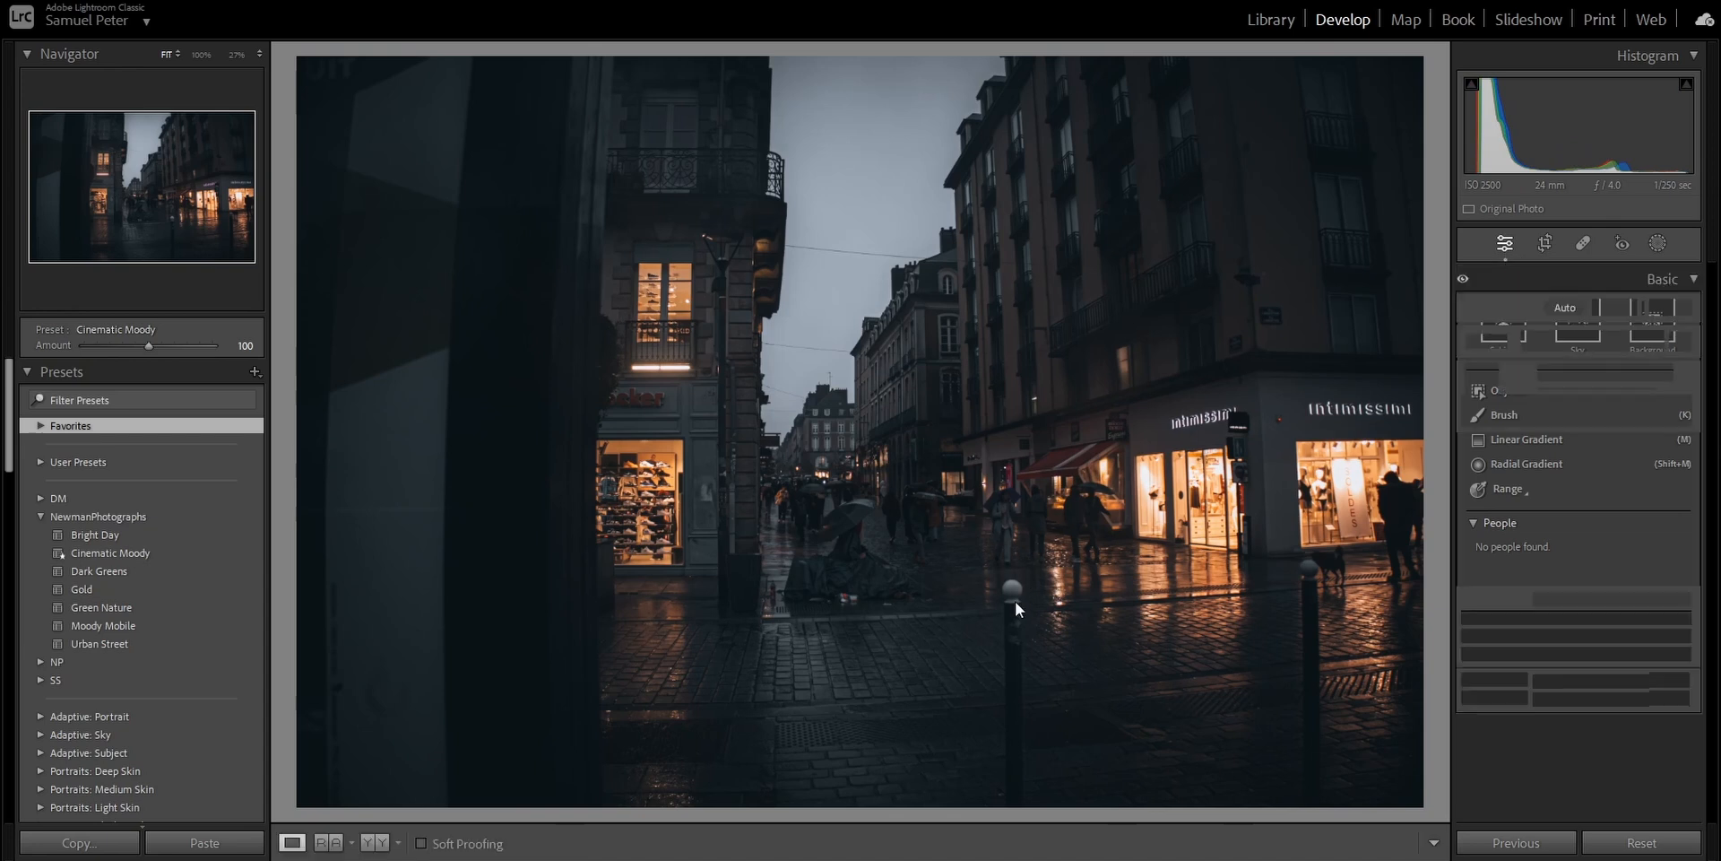
{"action": "key", "text": "y"}
{"action": "key", "text": "z"}
{"action": "left_click", "coordinate": [644, 562]}
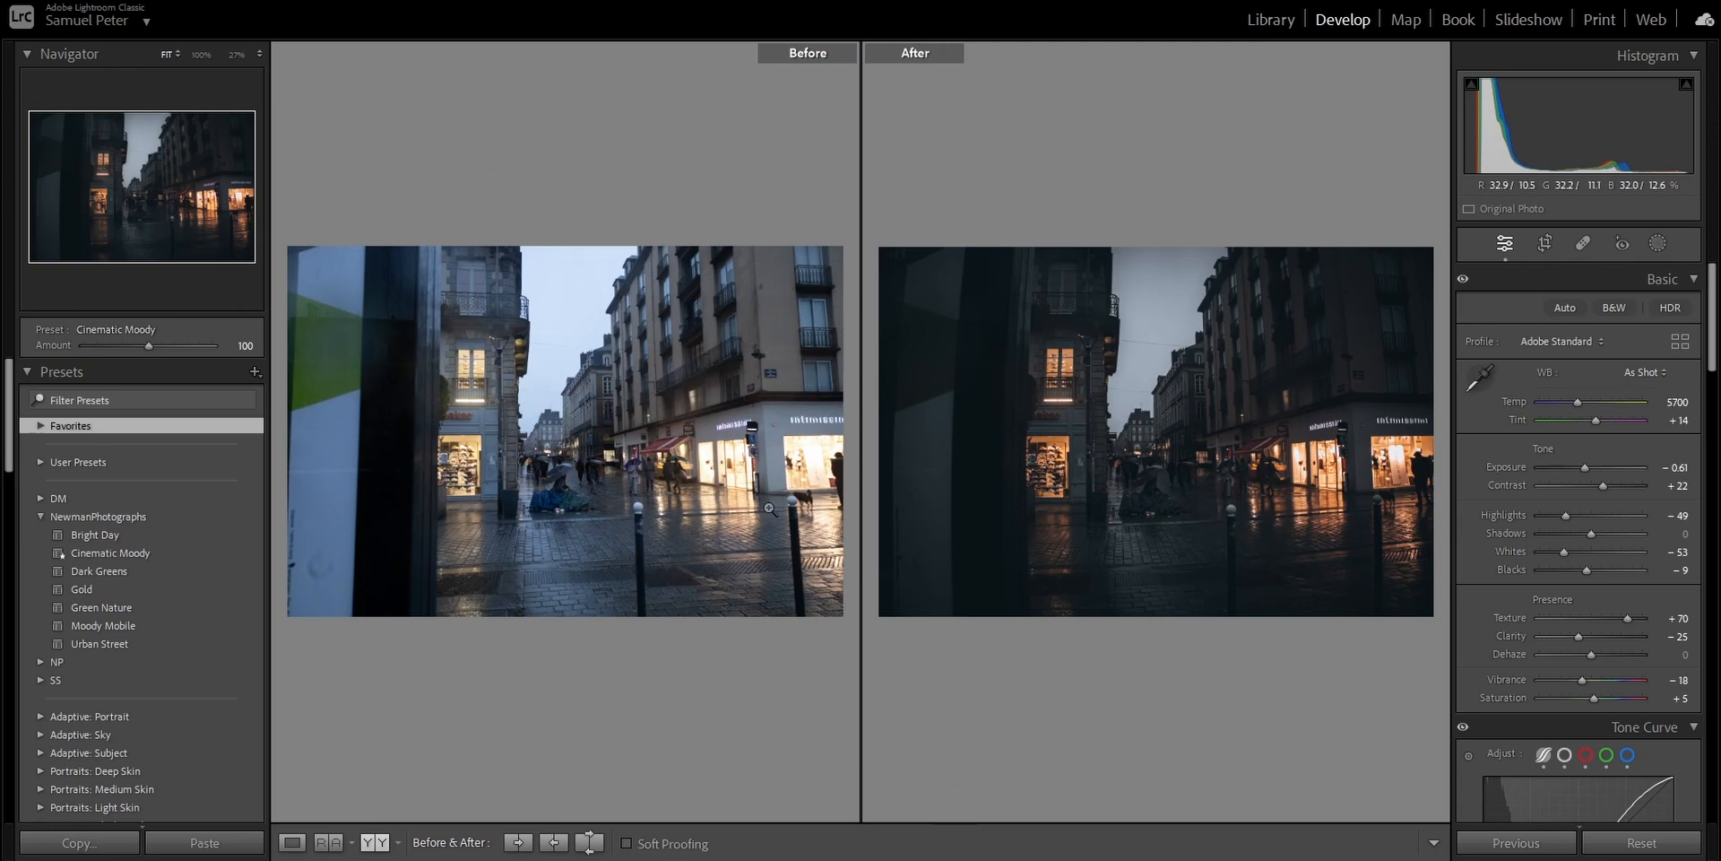
{"action": "left_click", "coordinate": [761, 477]}
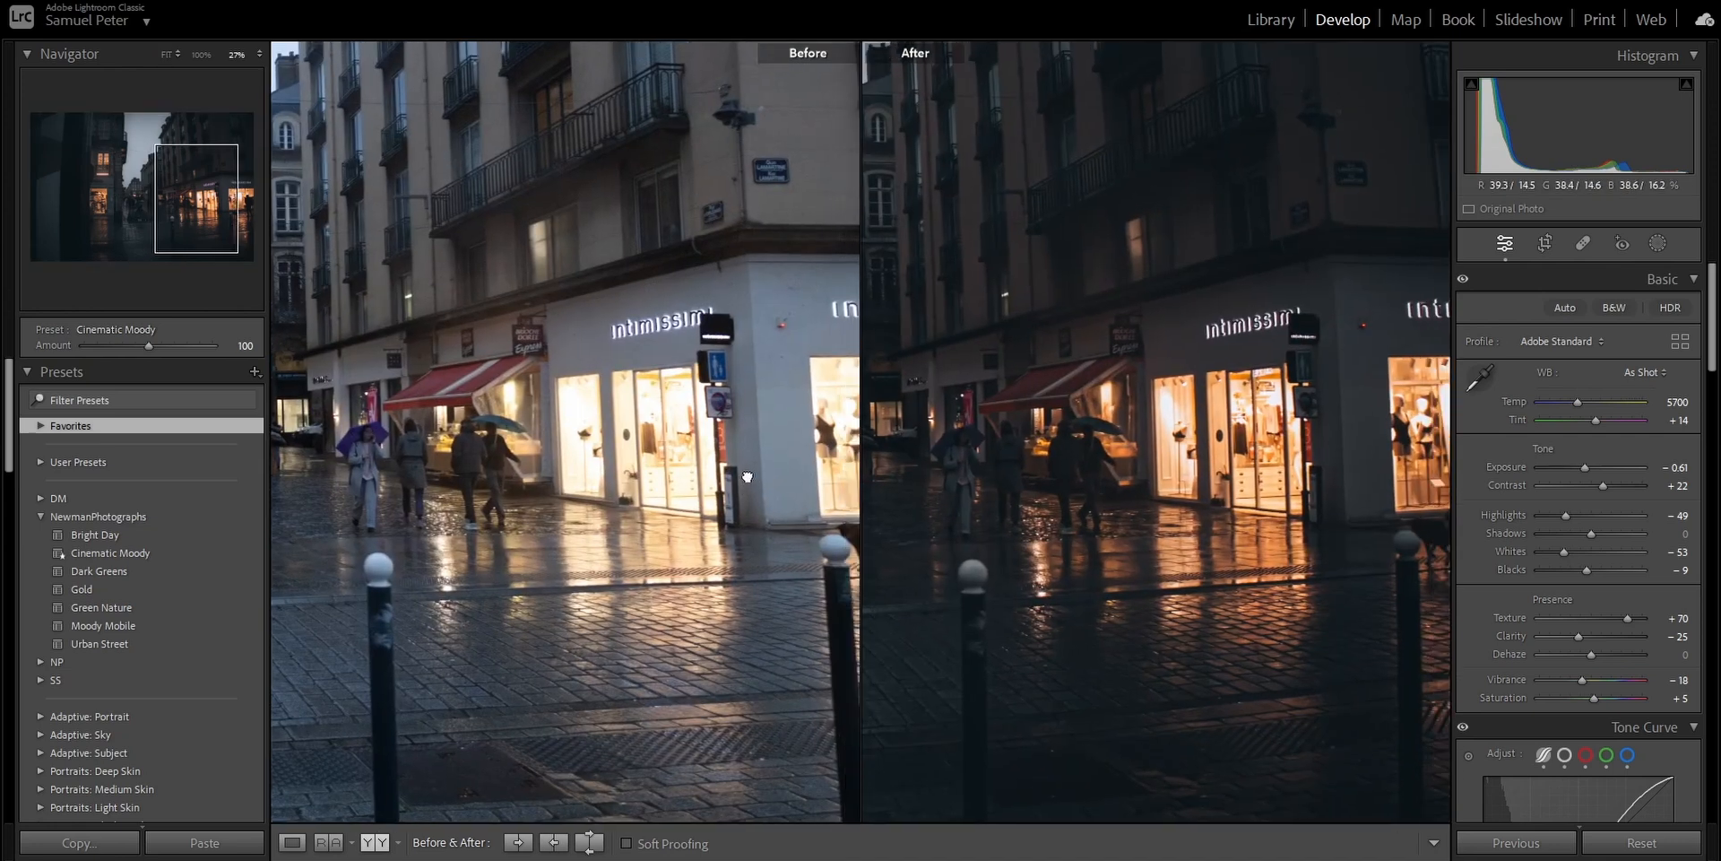
{"action": "left_click_drag", "start_coordinate": [525, 408], "coordinate": [653, 431]}
{"action": "left_click_drag", "start_coordinate": [503, 433], "coordinate": [588, 447]}
{"action": "left_click_drag", "start_coordinate": [801, 571], "coordinate": [339, 542]}
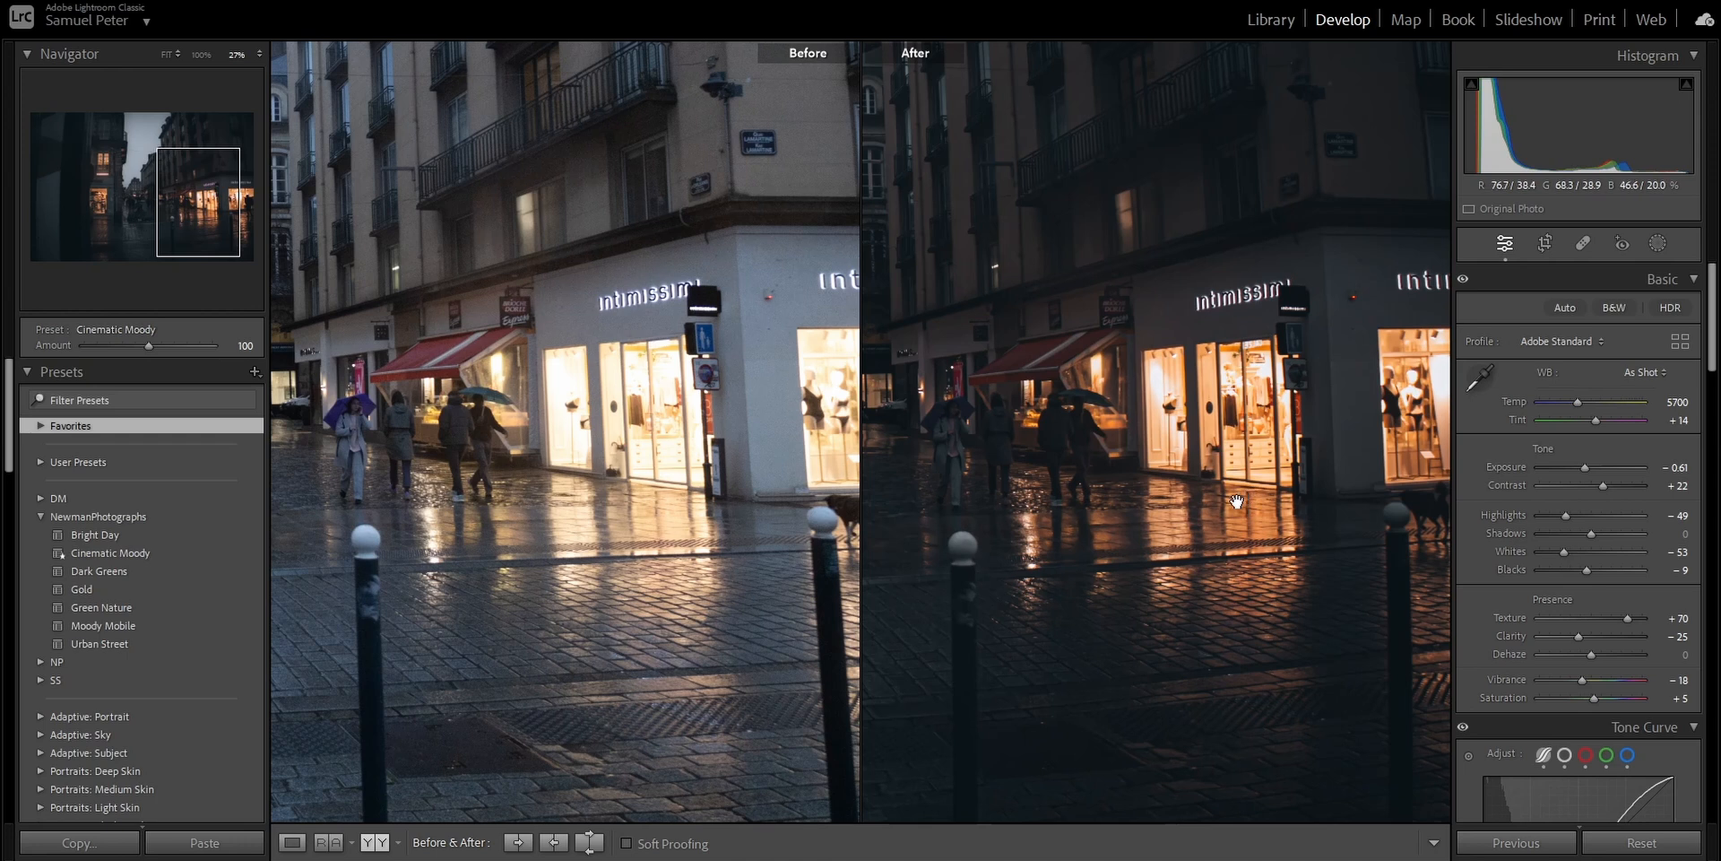
{"action": "left_click", "coordinate": [1195, 536]}
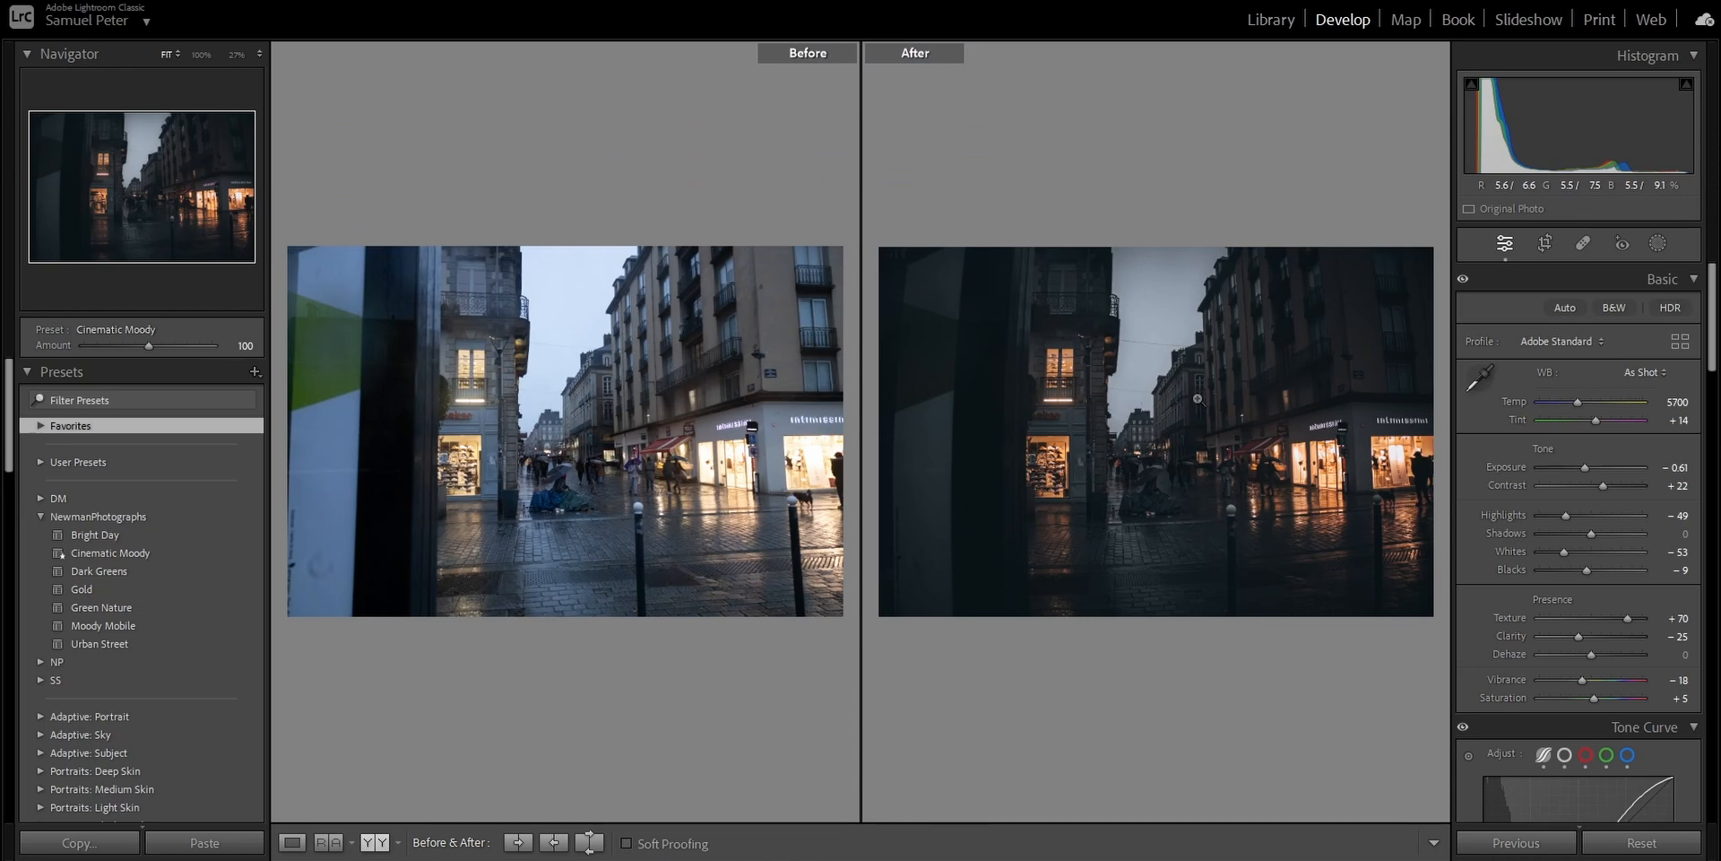
- Examine the sky and upper buildings up close in the before and after comparison, and return to the full single view
{"action": "left_click", "coordinate": [1154, 425]}
{"action": "left_click_drag", "start_coordinate": [1165, 363], "coordinate": [1170, 538]}
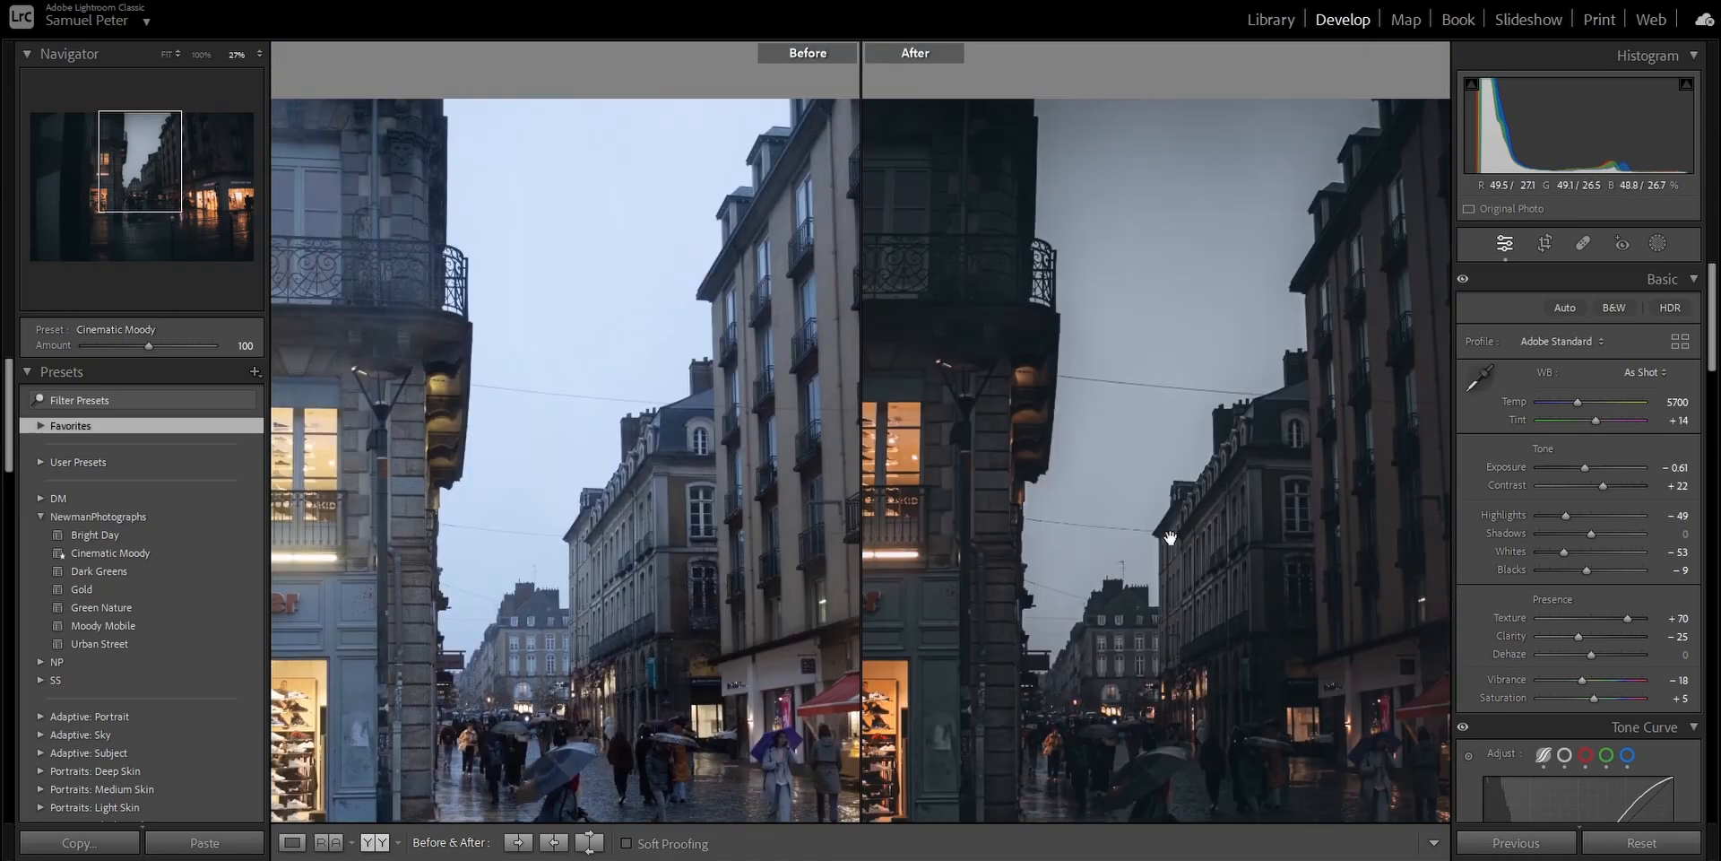
{"action": "left_click", "coordinate": [1151, 396]}
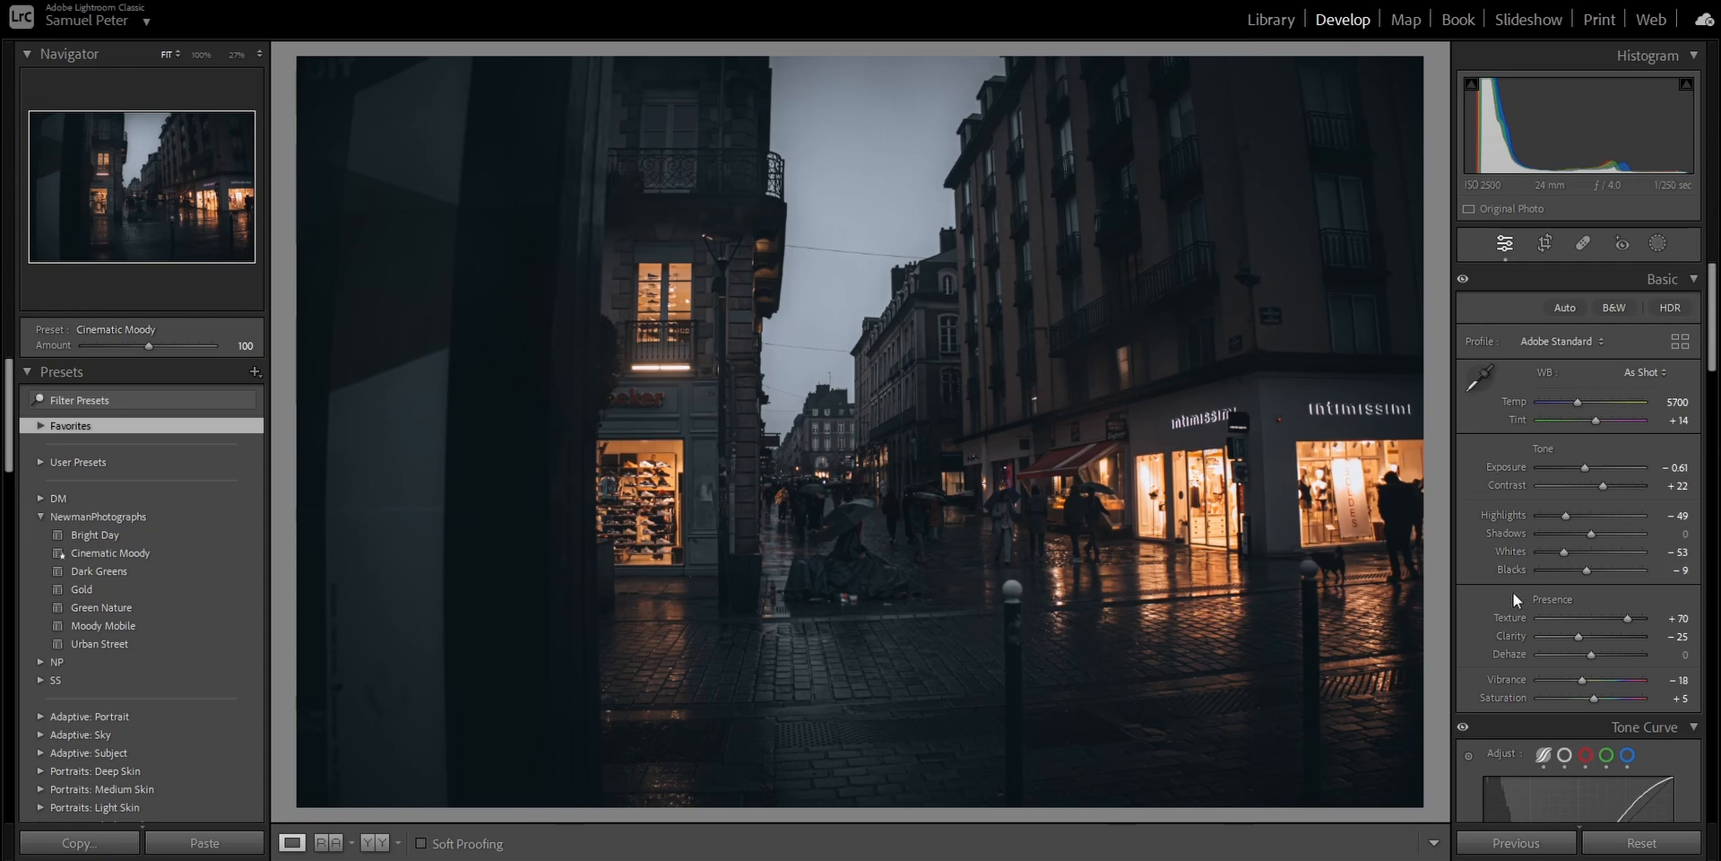
- Enable the lens profile corrections and remove chromatic aberration from the photo
{"action": "scroll", "coordinate": [1516, 593], "scroll_direction": "down", "scroll_amount": 15}
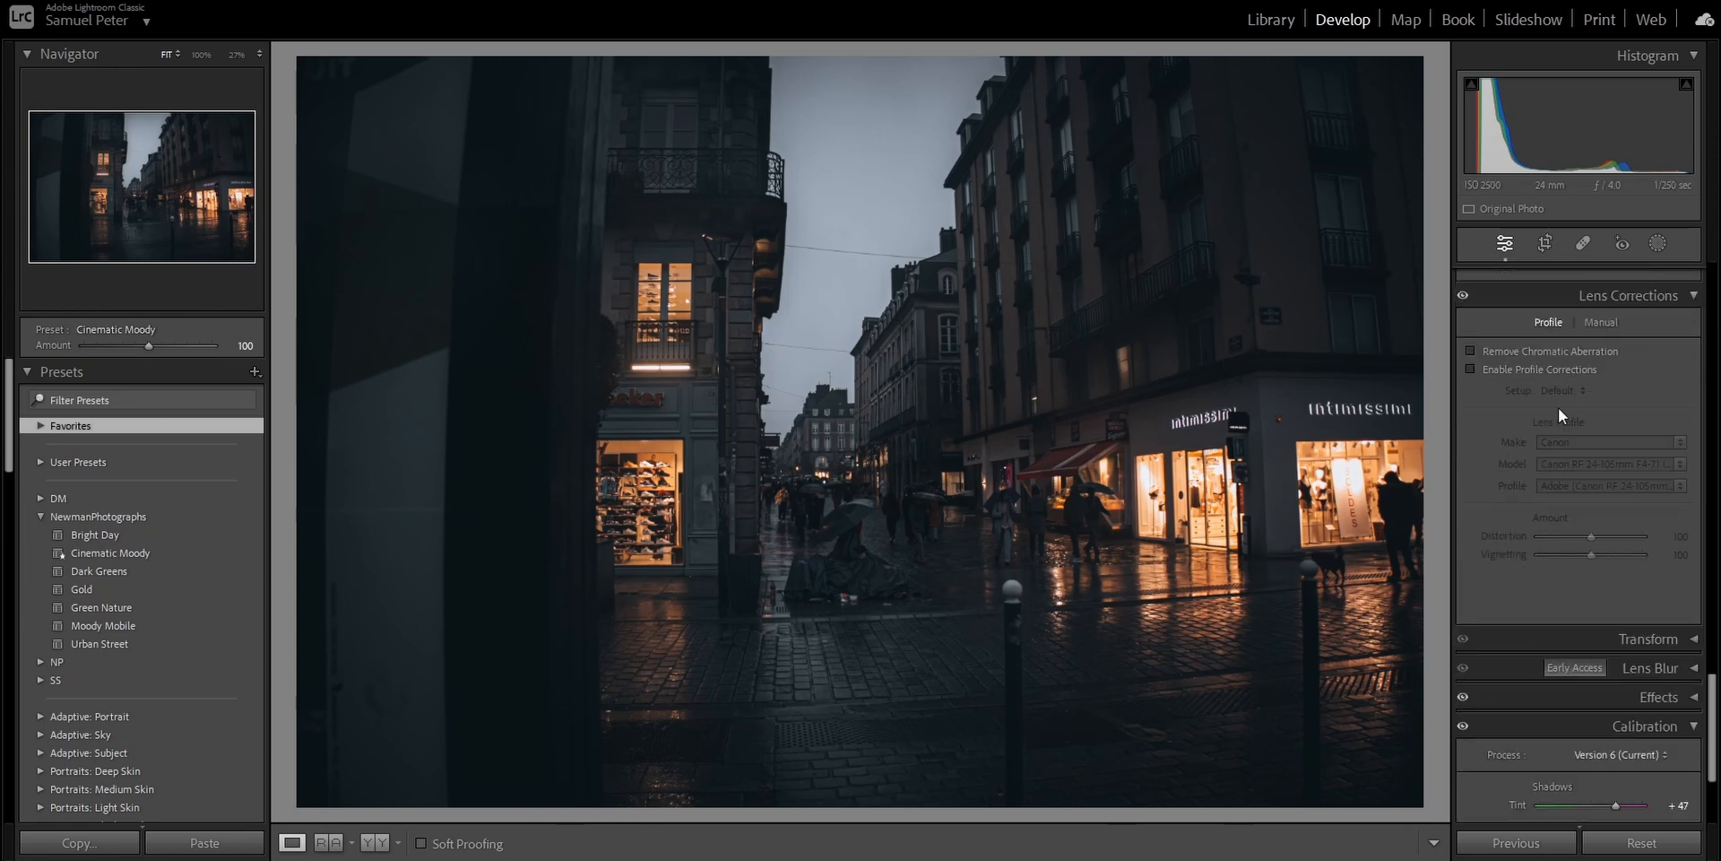
{"action": "left_click", "coordinate": [1508, 371]}
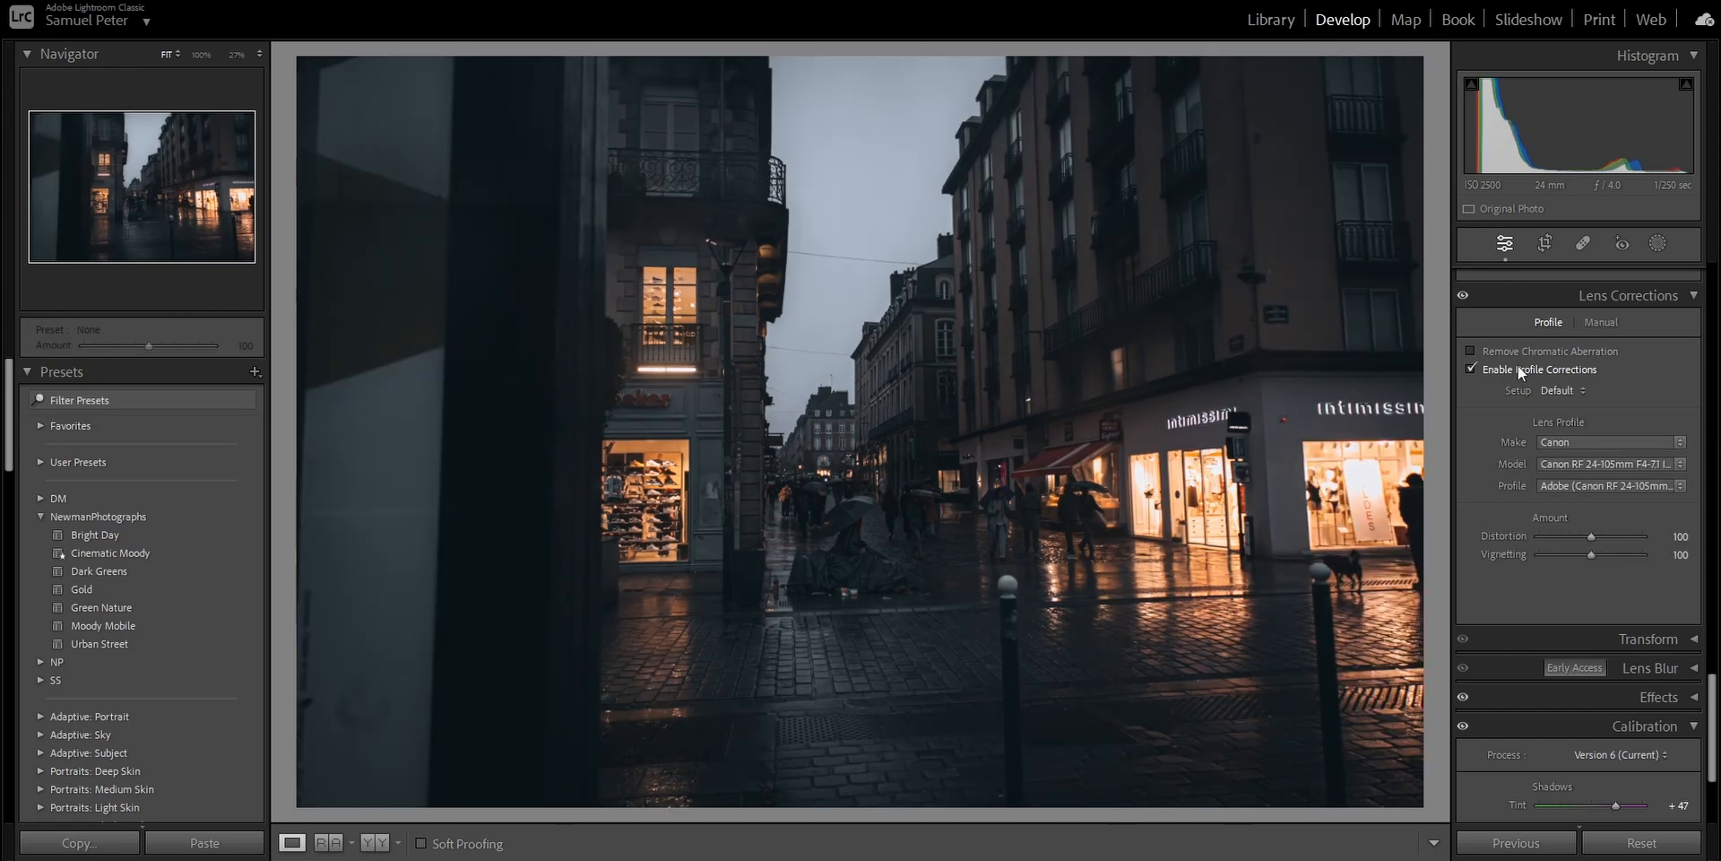
{"action": "left_click", "coordinate": [1535, 350]}
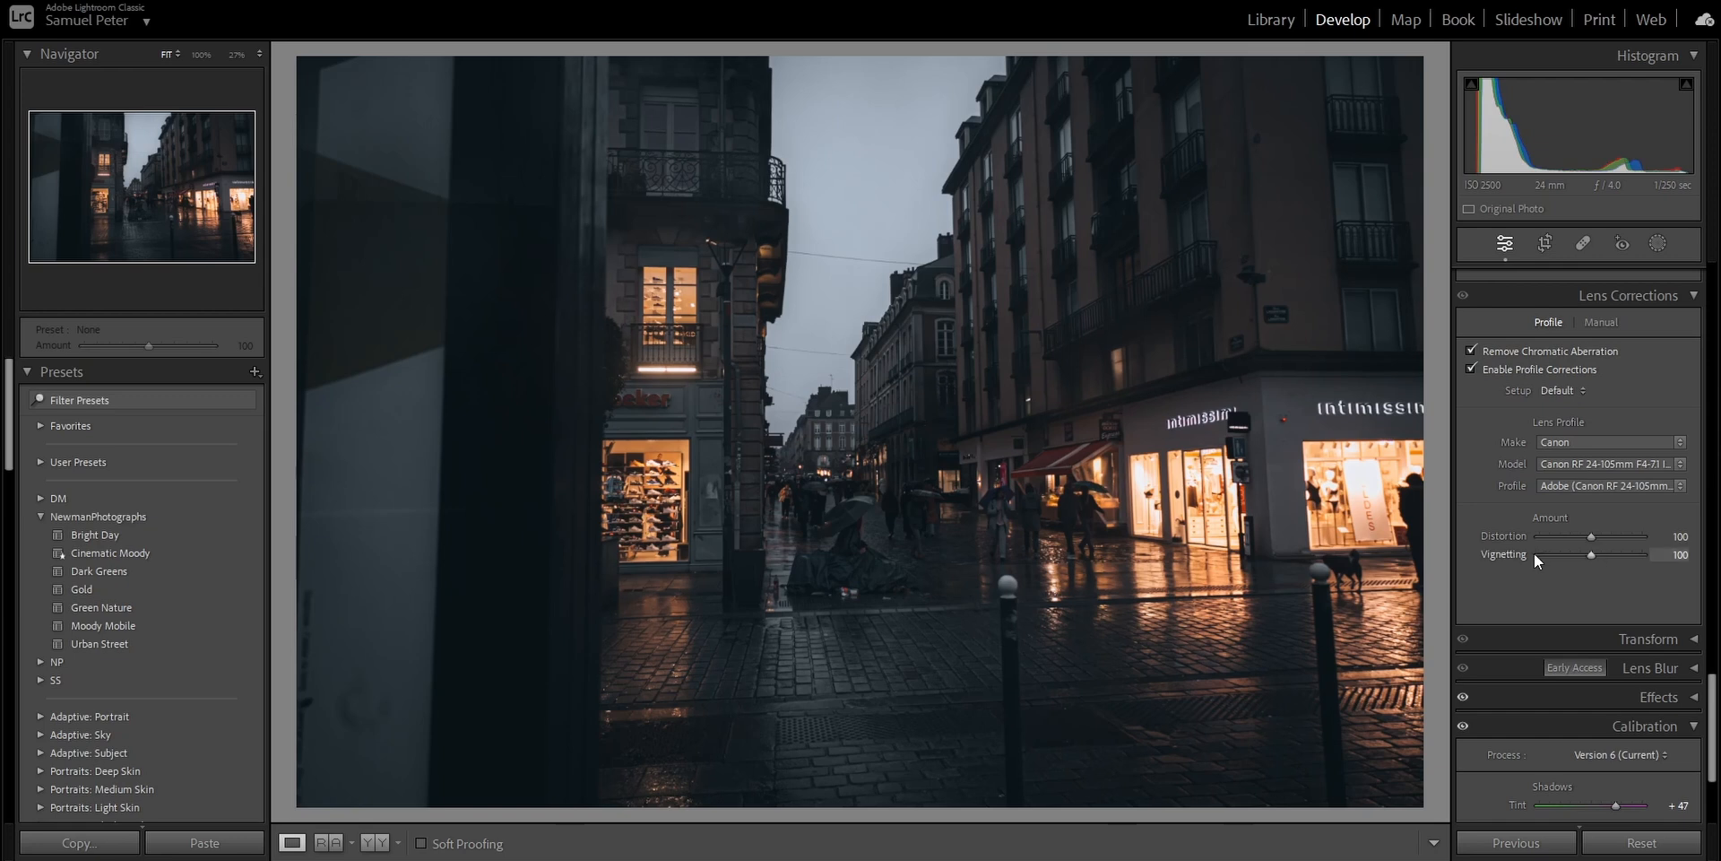
- Raise the photo's overall Shadows to +96
{"action": "scroll", "coordinate": [1600, 477], "scroll_direction": "up", "scroll_amount": 10}
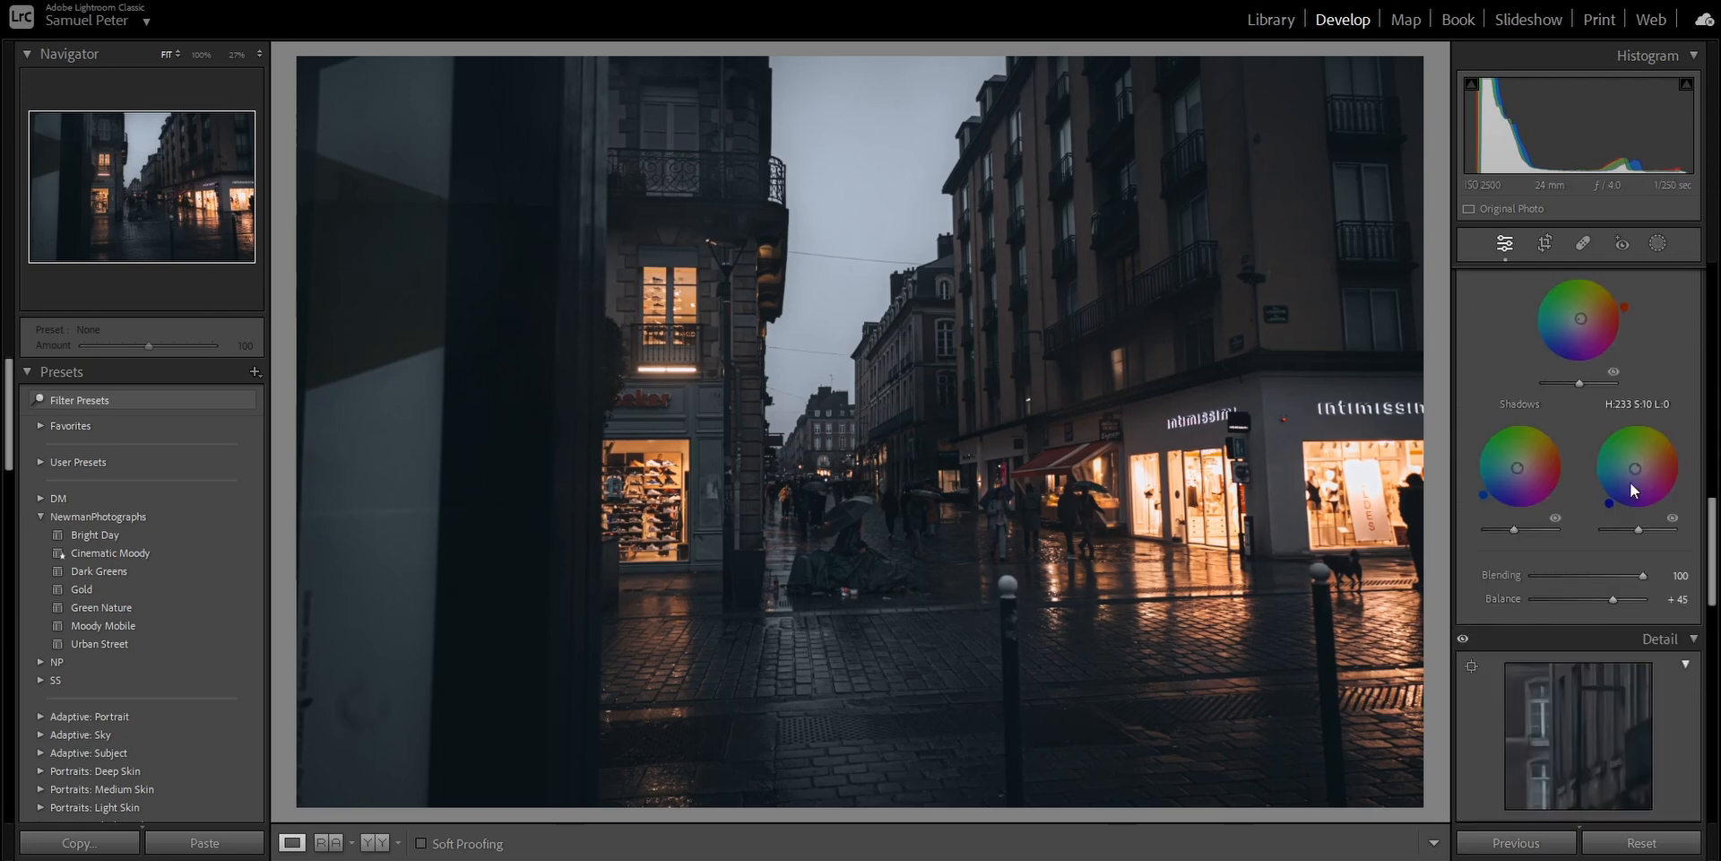
{"action": "scroll", "coordinate": [1623, 493], "scroll_direction": "up", "scroll_amount": 3}
{"action": "left_click_drag", "start_coordinate": [1592, 538], "coordinate": [1655, 547]}
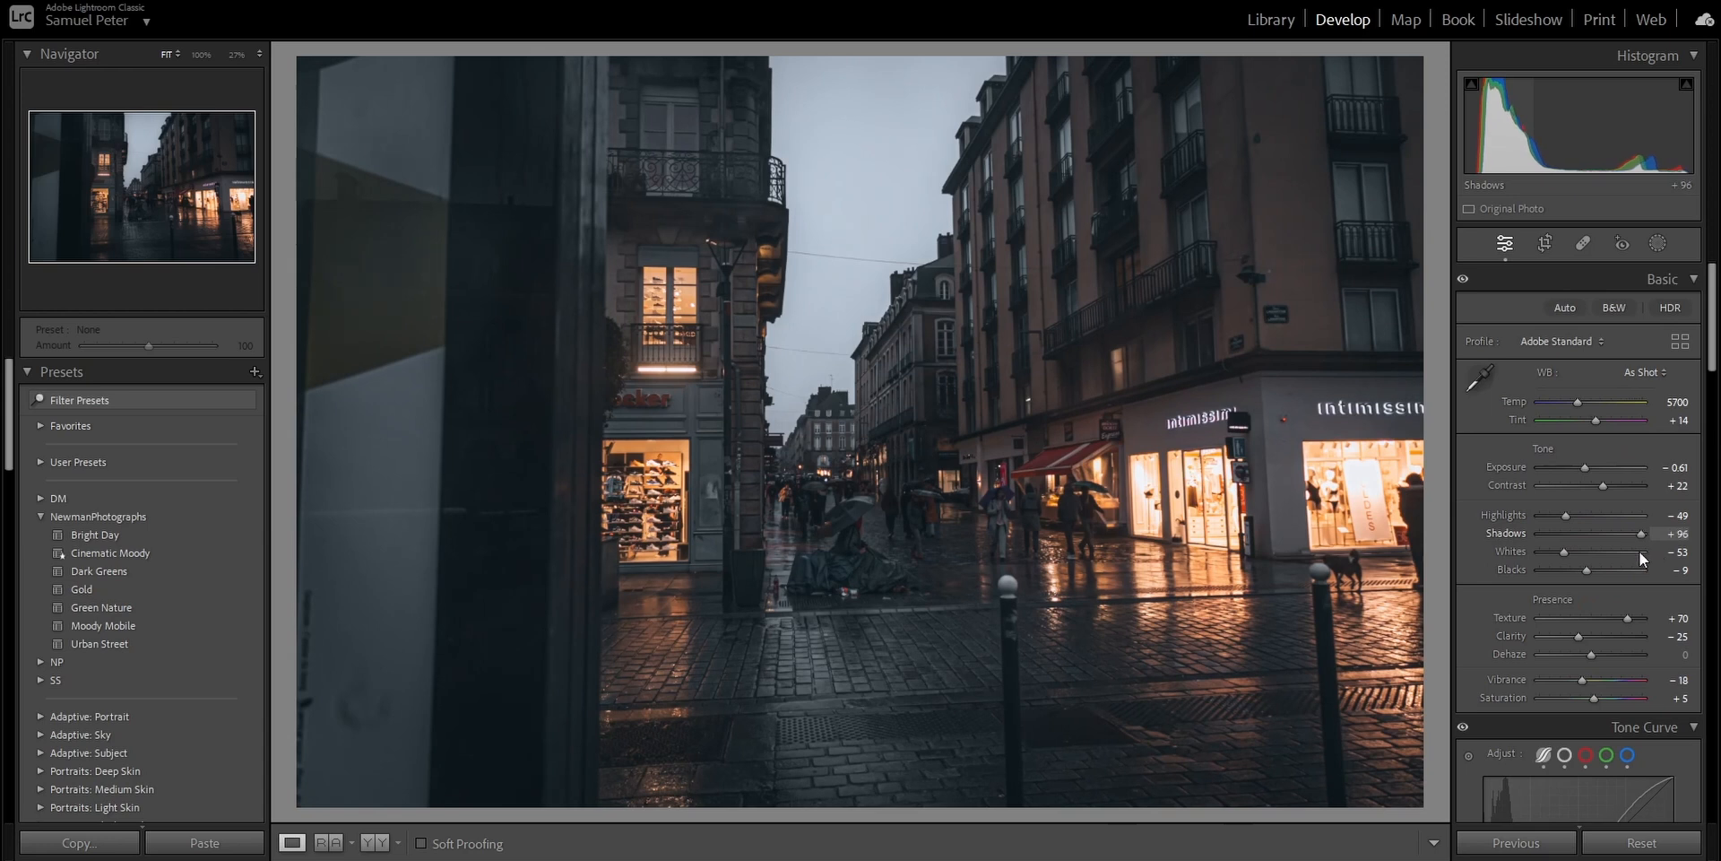
- Warm the white balance by choosing Cloudy and setting the temperature to 7500
{"action": "left_click", "coordinate": [1634, 376]}
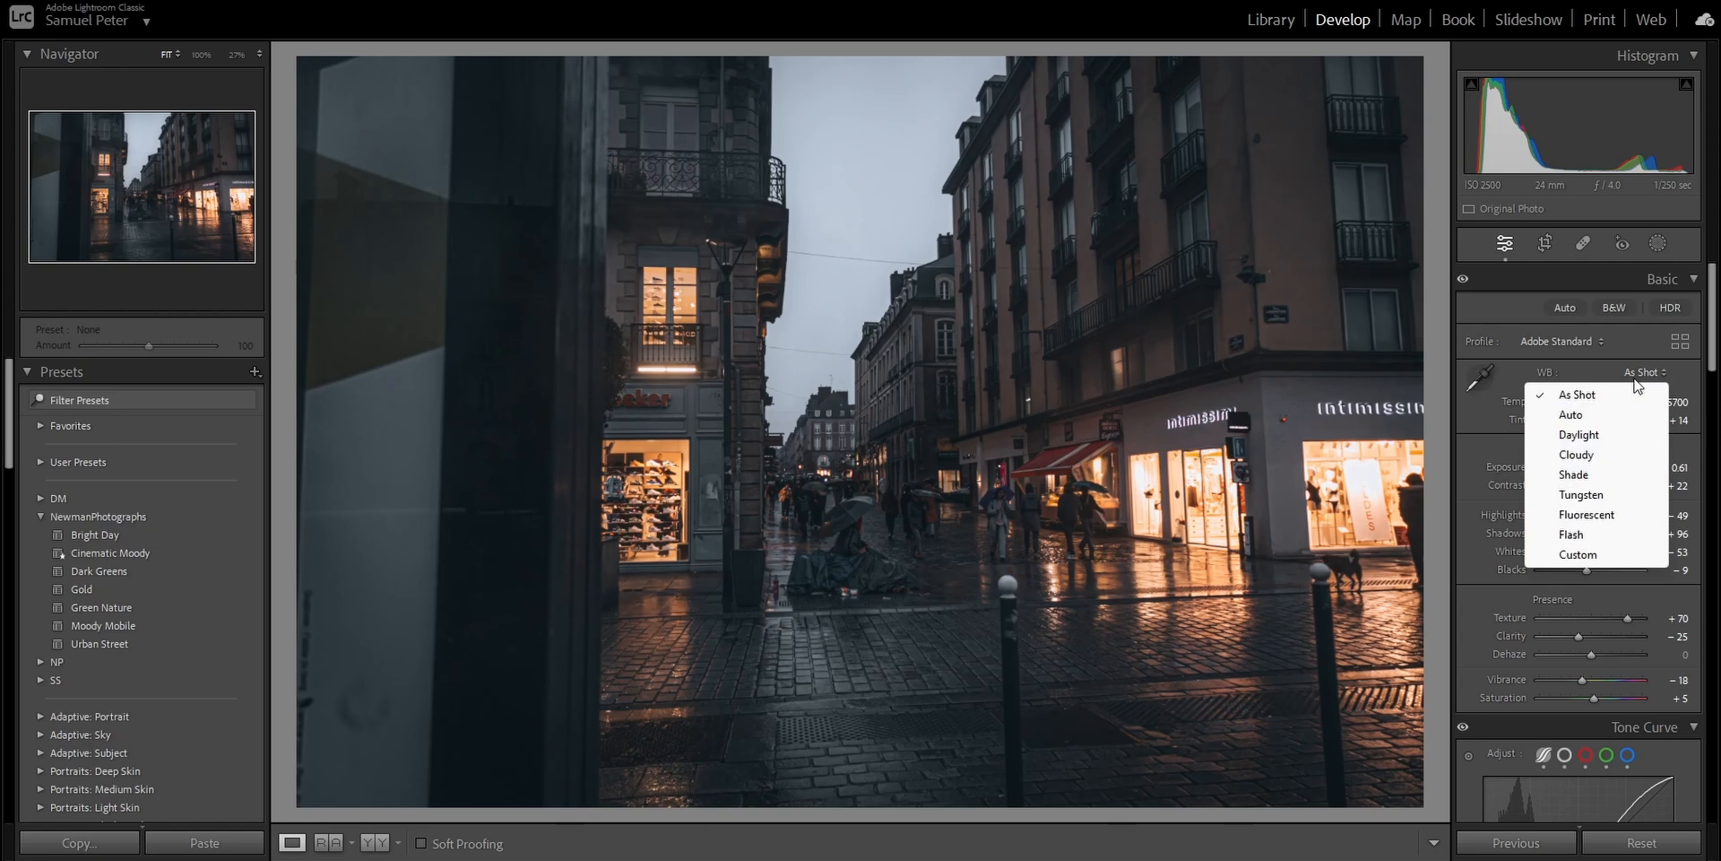
{"action": "left_click", "coordinate": [1600, 446]}
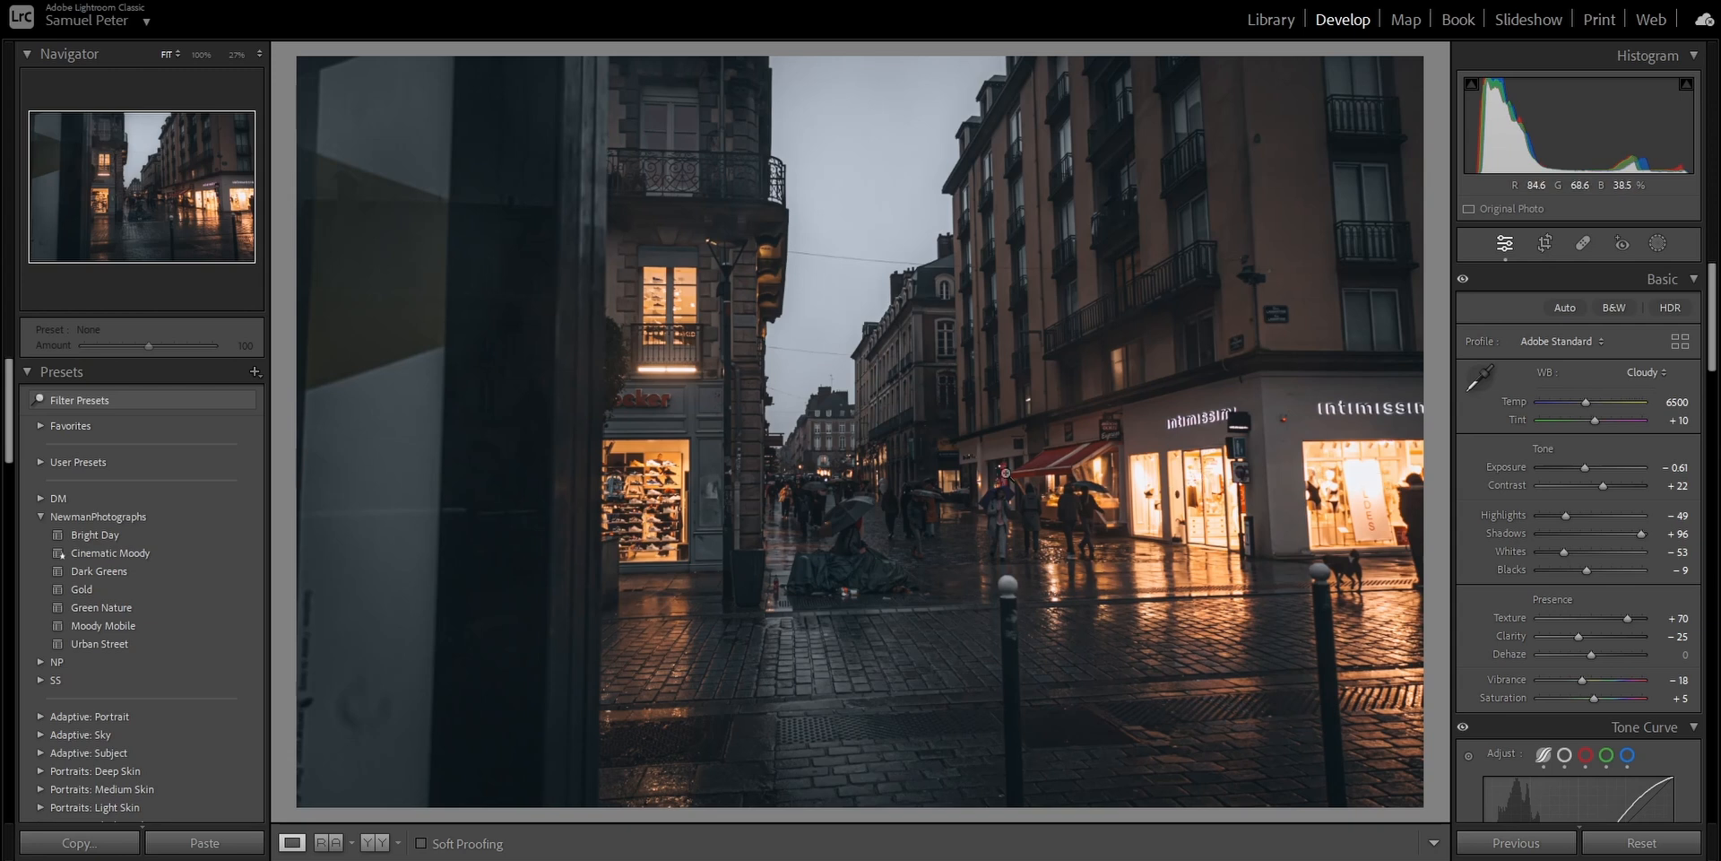
{"action": "left_click", "coordinate": [1673, 403]}
{"action": "left_click", "coordinate": [1670, 401]}
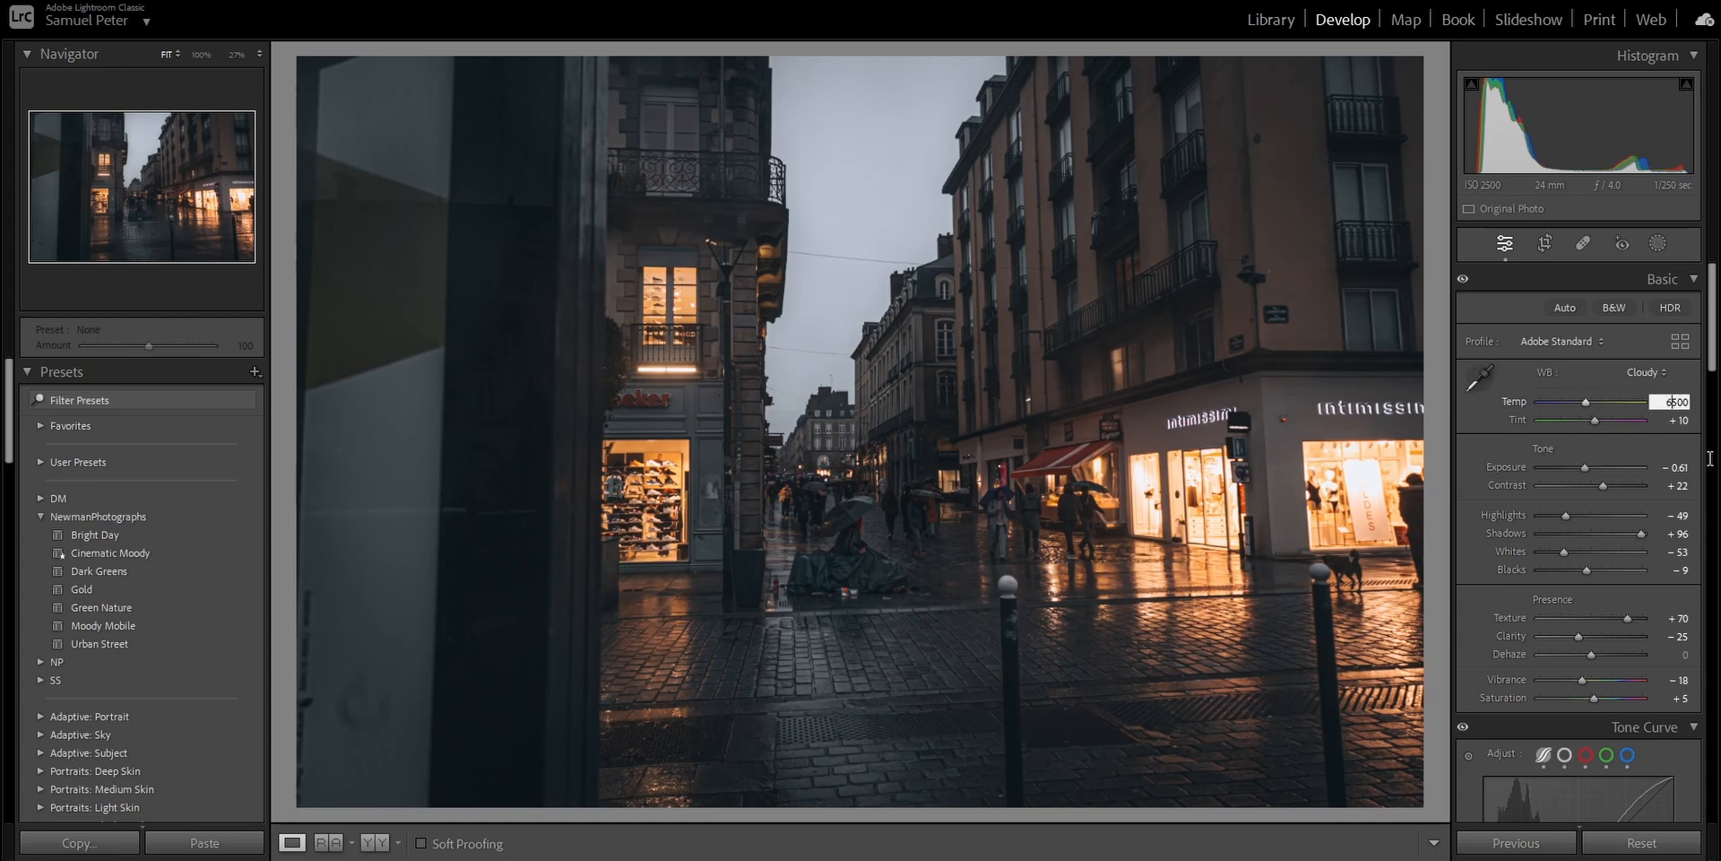
{"action": "type", "text": "7"}
{"action": "key", "text": "Return"}
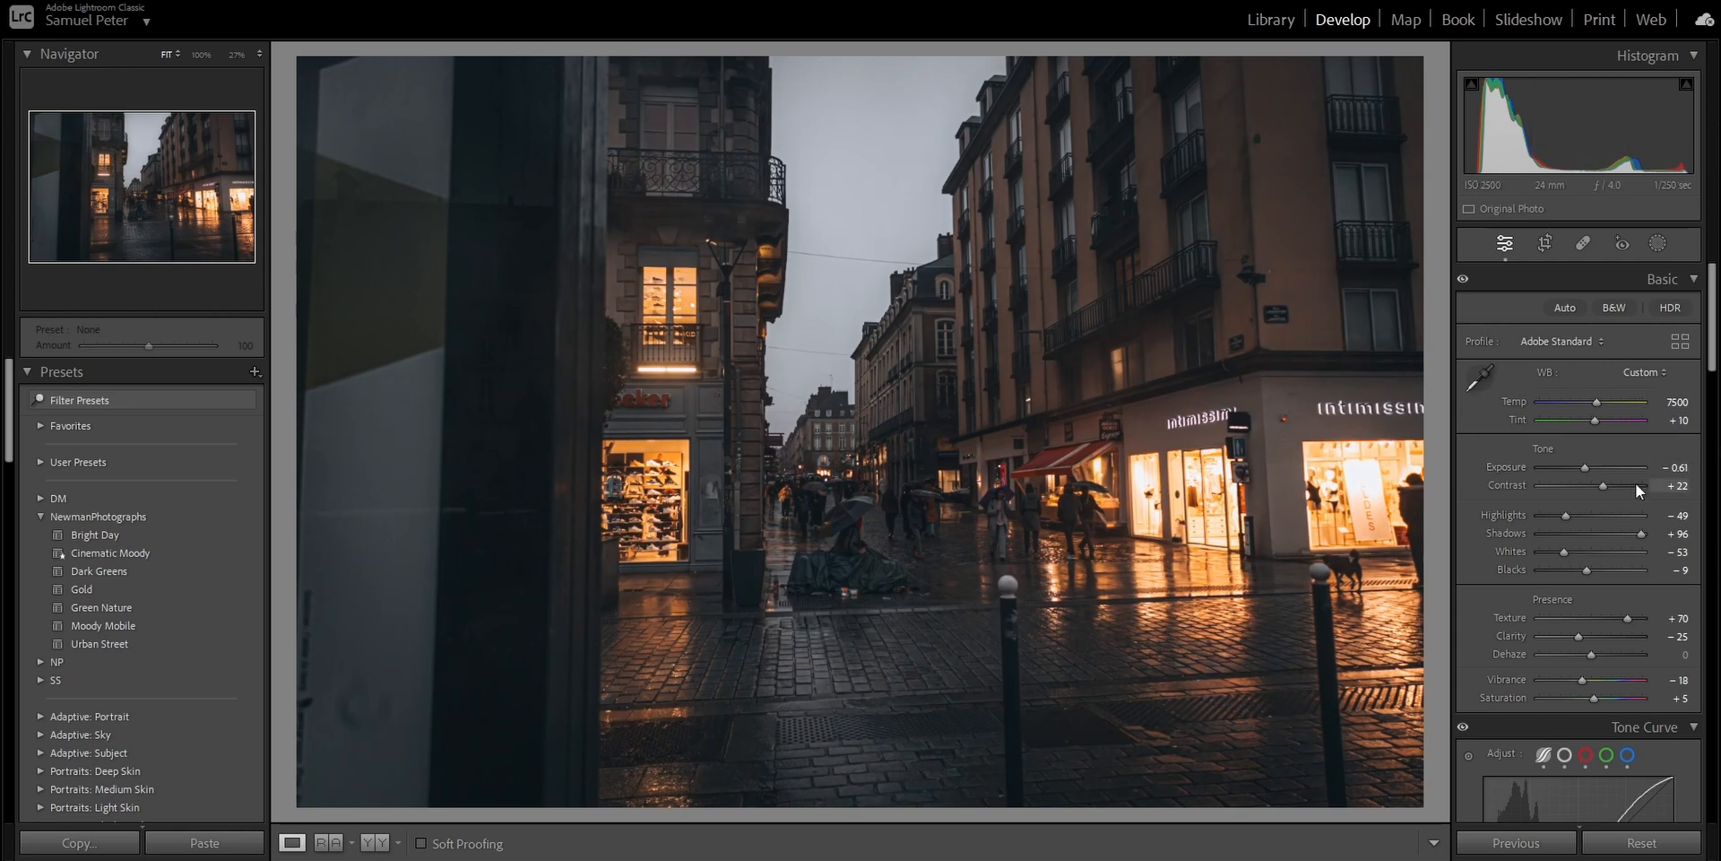
- Paint a new brush mask over the sky between the buildings and hide its red overlay
{"action": "left_click", "coordinate": [1663, 258]}
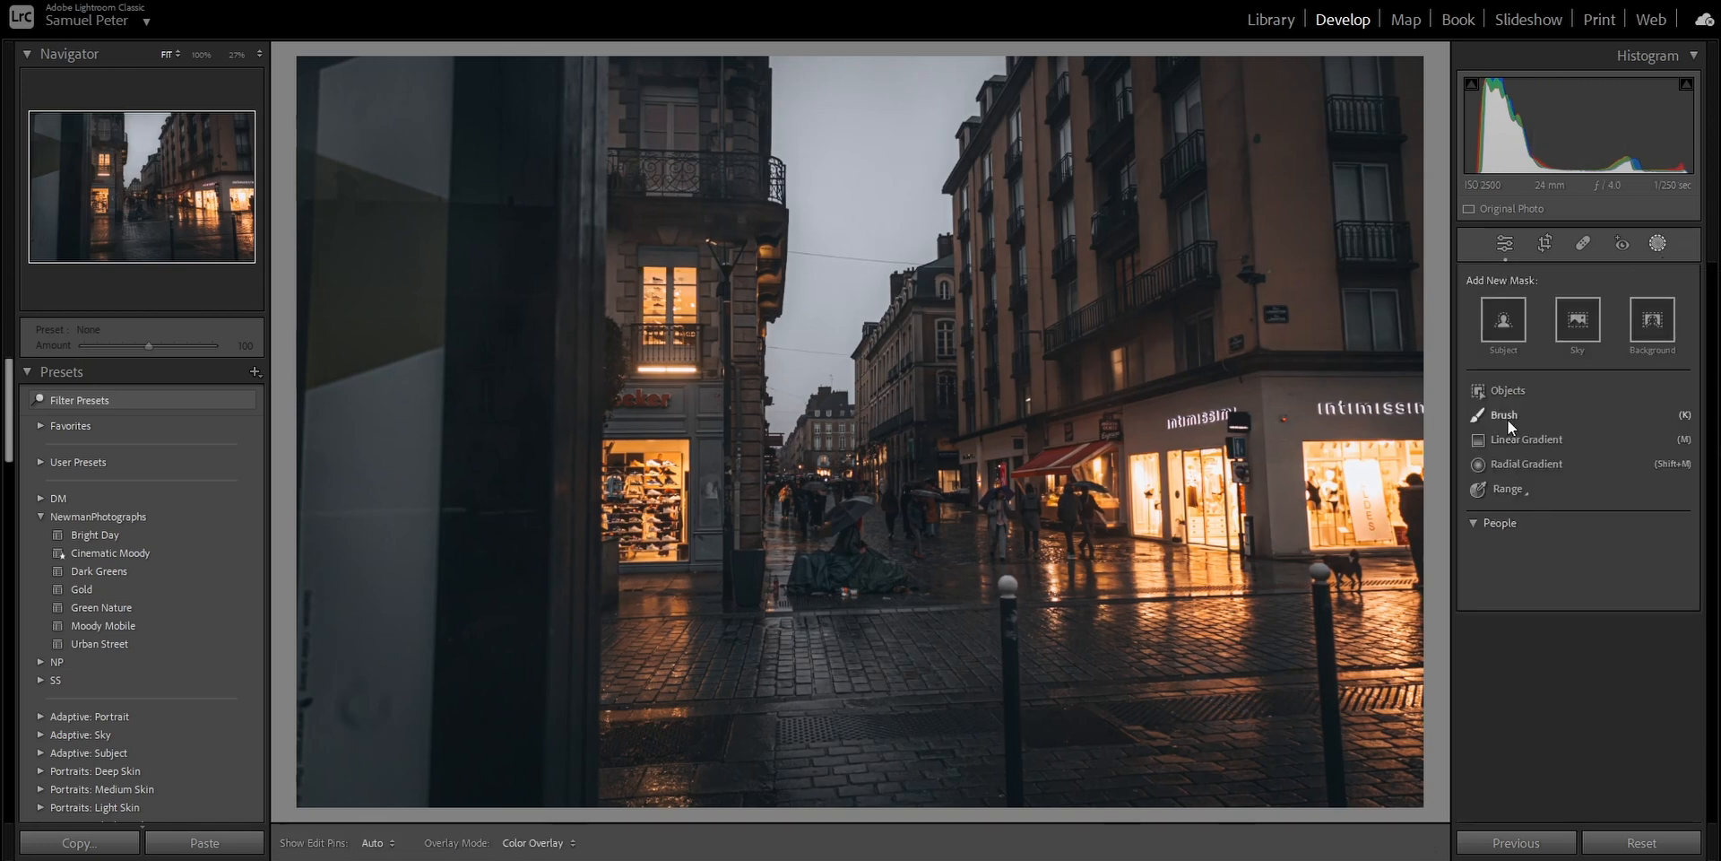
{"action": "left_click", "coordinate": [1508, 420]}
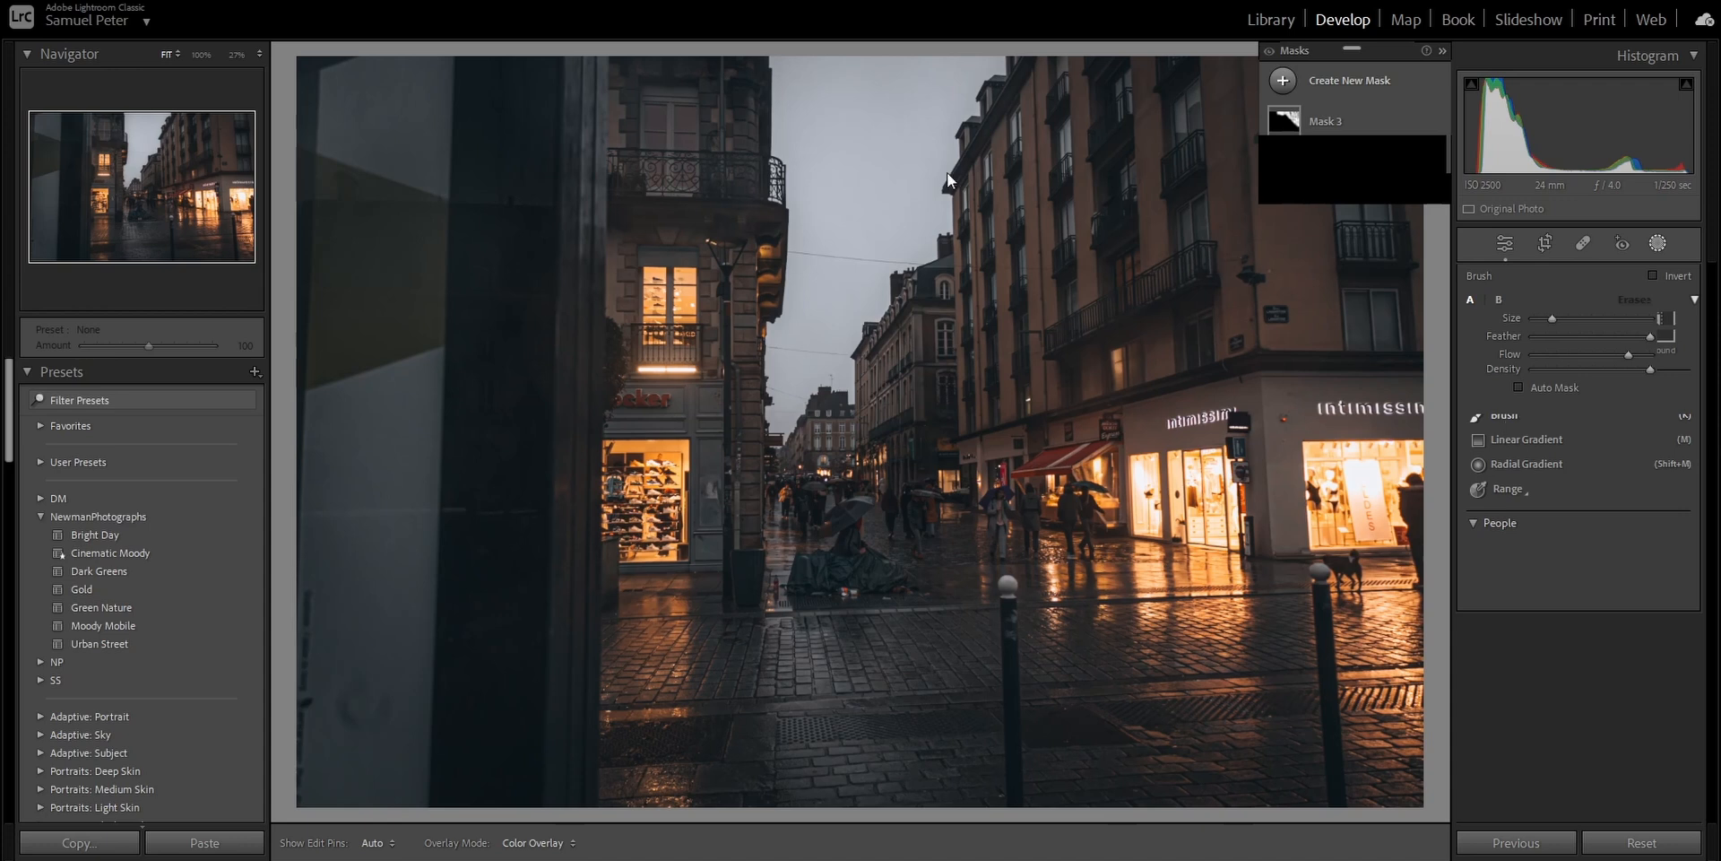
{"action": "mouse_move", "coordinate": [841, 101]}
{"action": "left_mouse_down"}
{"action": "mouse_move", "coordinate": [937, 68]}
{"action": "mouse_move", "coordinate": [977, 85]}
{"action": "mouse_move", "coordinate": [932, 126]}
{"action": "mouse_move", "coordinate": [937, 179]}
{"action": "mouse_move", "coordinate": [835, 369]}
{"action": "mouse_move", "coordinate": [861, 408]}
{"action": "mouse_move", "coordinate": [852, 381]}
{"action": "mouse_move", "coordinate": [970, 58]}
{"action": "mouse_move", "coordinate": [905, 196]}
{"action": "left_mouse_up"}
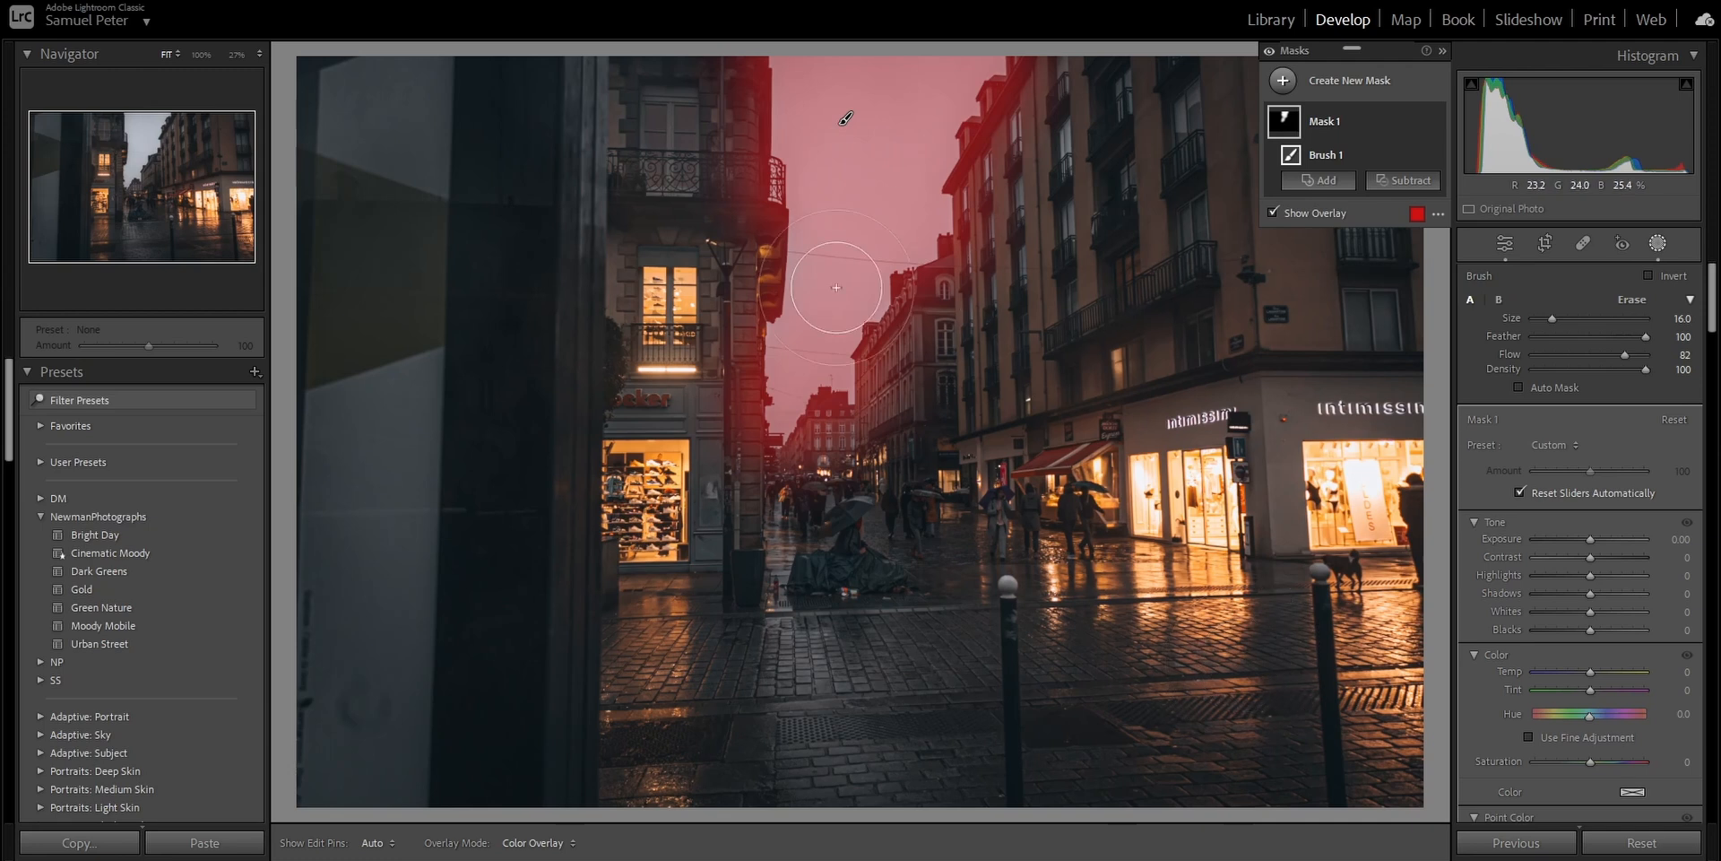
{"action": "key", "text": "h"}
{"action": "mouse_move", "coordinate": [820, 379]}
{"action": "left_mouse_down"}
{"action": "mouse_move", "coordinate": [998, 63]}
{"action": "mouse_move", "coordinate": [826, 318]}
{"action": "left_mouse_up"}
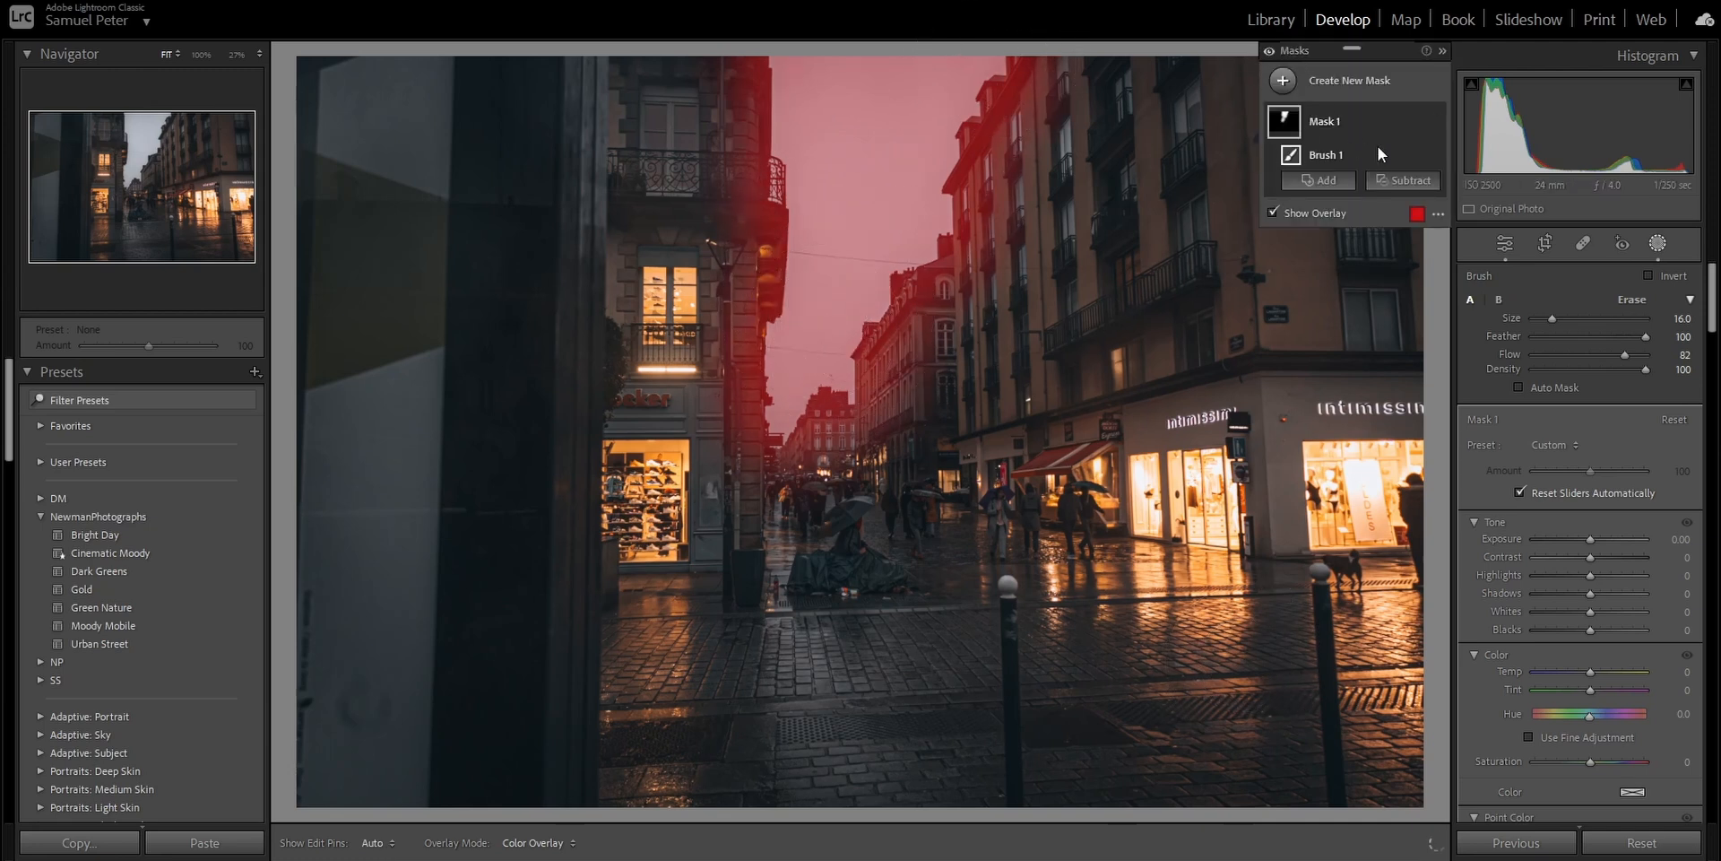
{"action": "left_click", "coordinate": [1331, 217]}
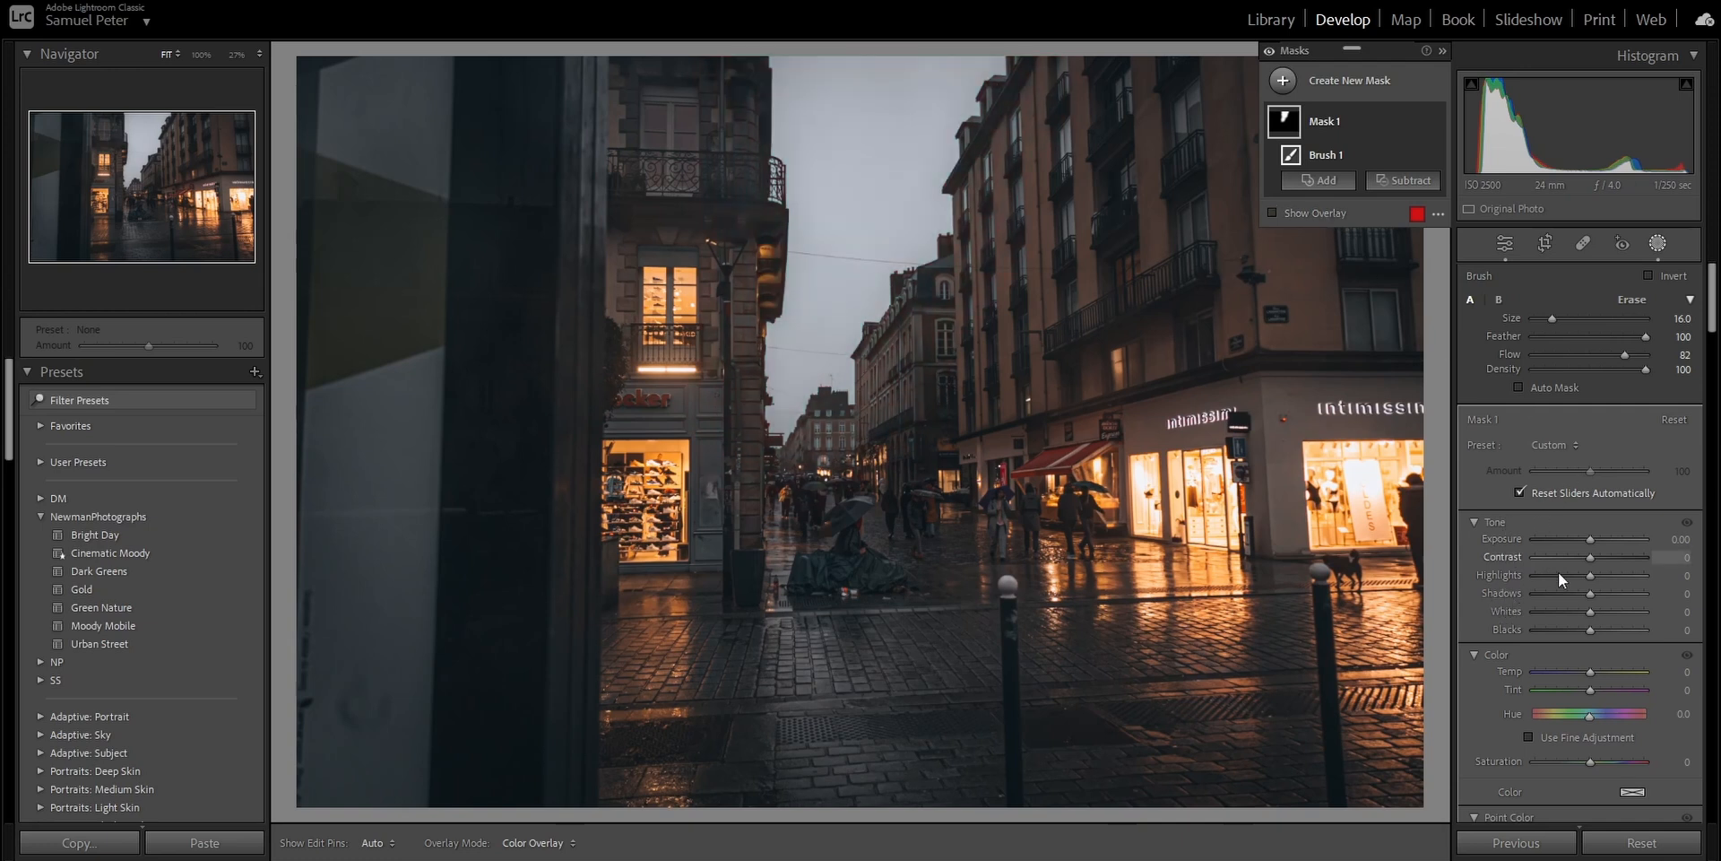
- Brighten the sky mask by setting Highlights to 85, and slightly lower its Dehaze
{"action": "left_click_drag", "start_coordinate": [1591, 579], "coordinate": [1637, 578]}
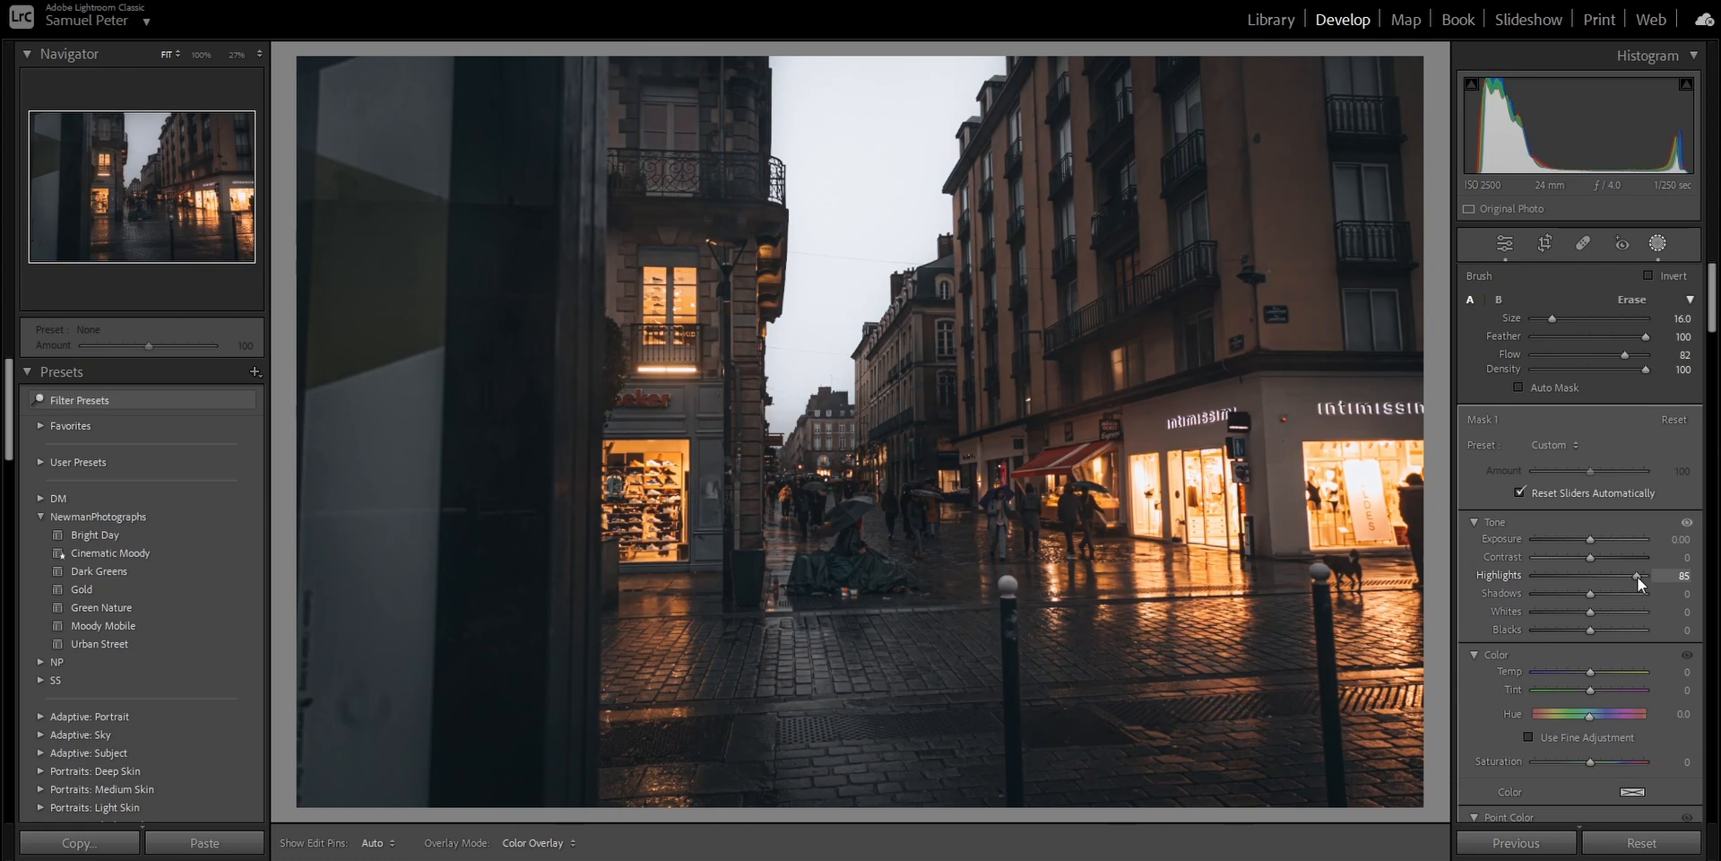
{"action": "scroll", "coordinate": [1506, 668], "scroll_direction": "down", "scroll_amount": 4}
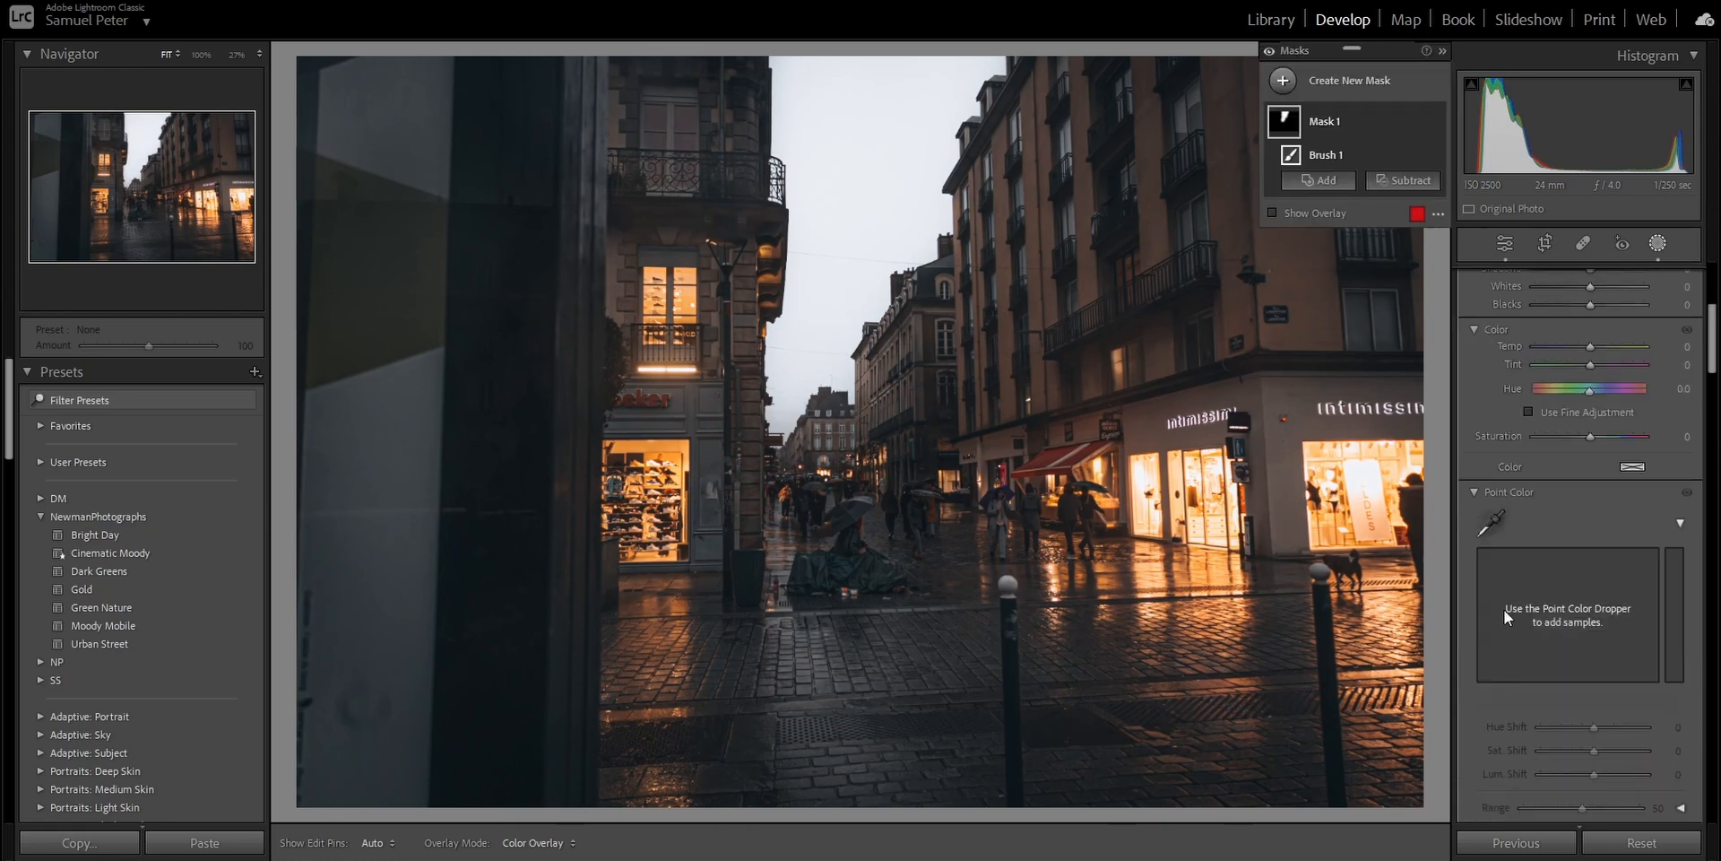
{"action": "scroll", "coordinate": [1503, 457], "scroll_direction": "down", "scroll_amount": 5}
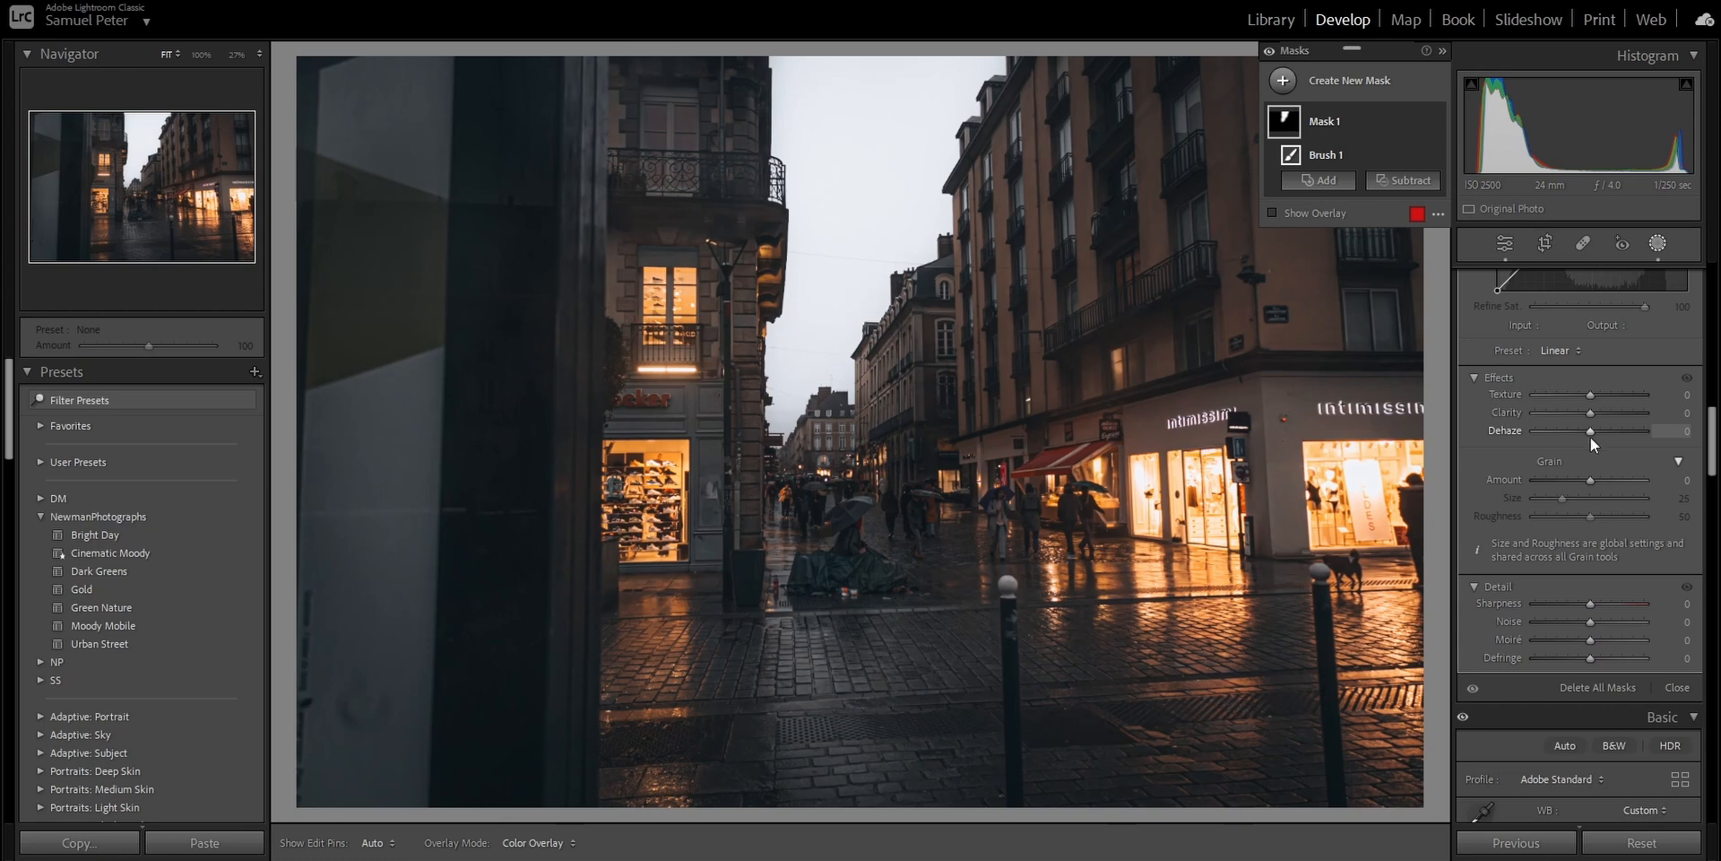
{"action": "left_click_drag", "start_coordinate": [1591, 438], "coordinate": [1586, 441]}
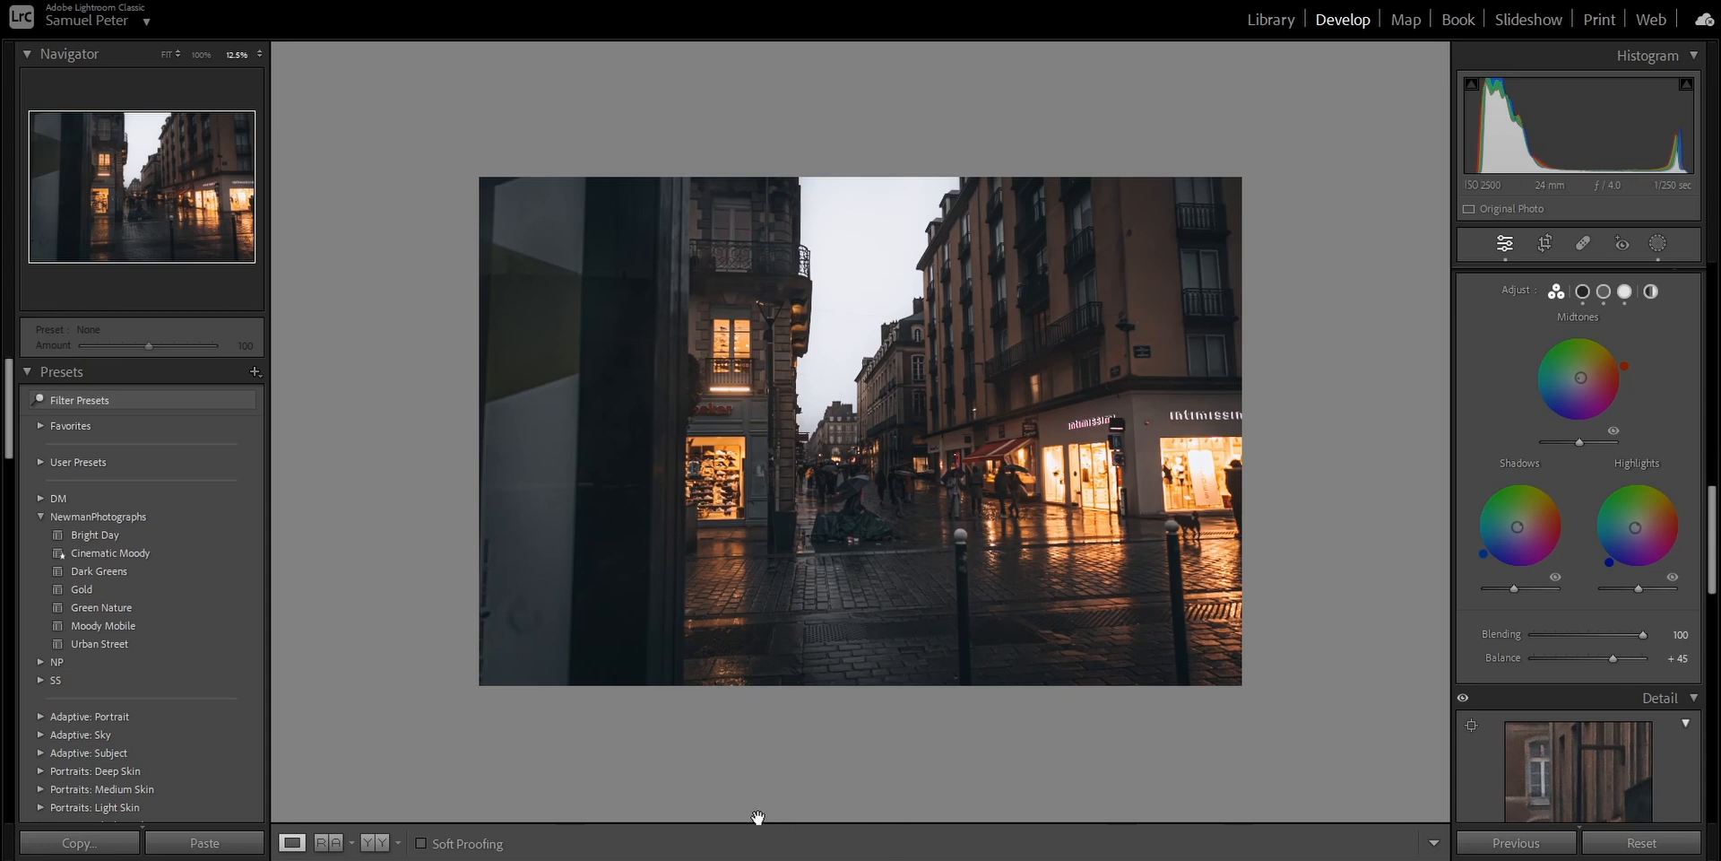
- Create a linear gradient mask over the dark wall at the photo's left and add a second gradient rising from the foreground pavement
{"action": "mouse_move", "coordinate": [1062, 856]}
{"action": "left_click", "coordinate": [1660, 245]}
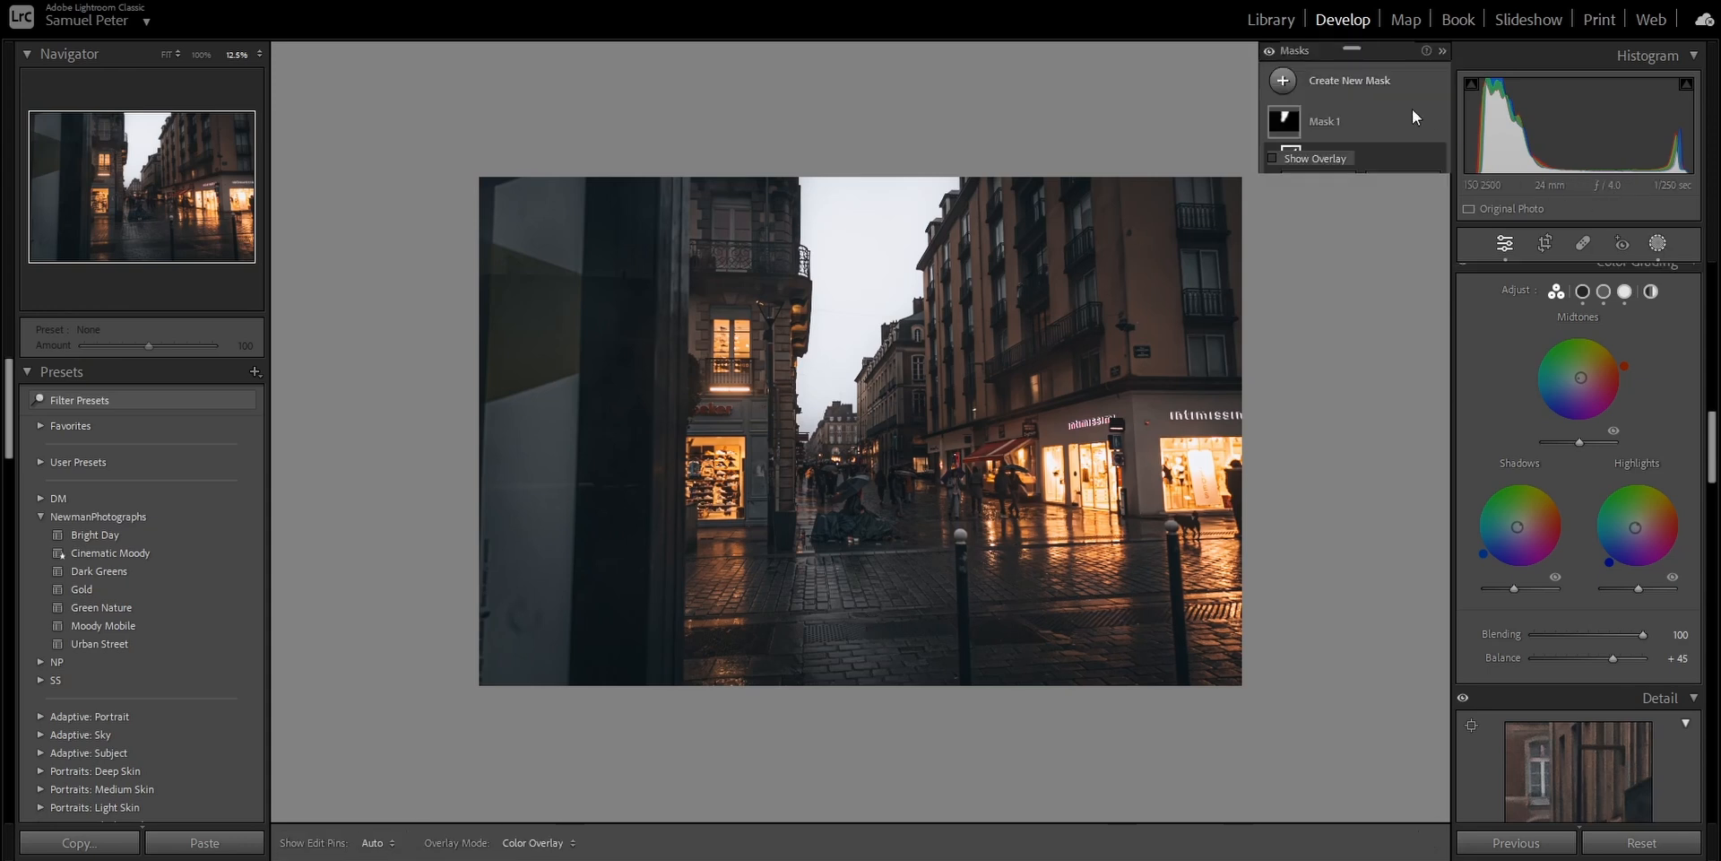
{"action": "left_click", "coordinate": [1350, 81]}
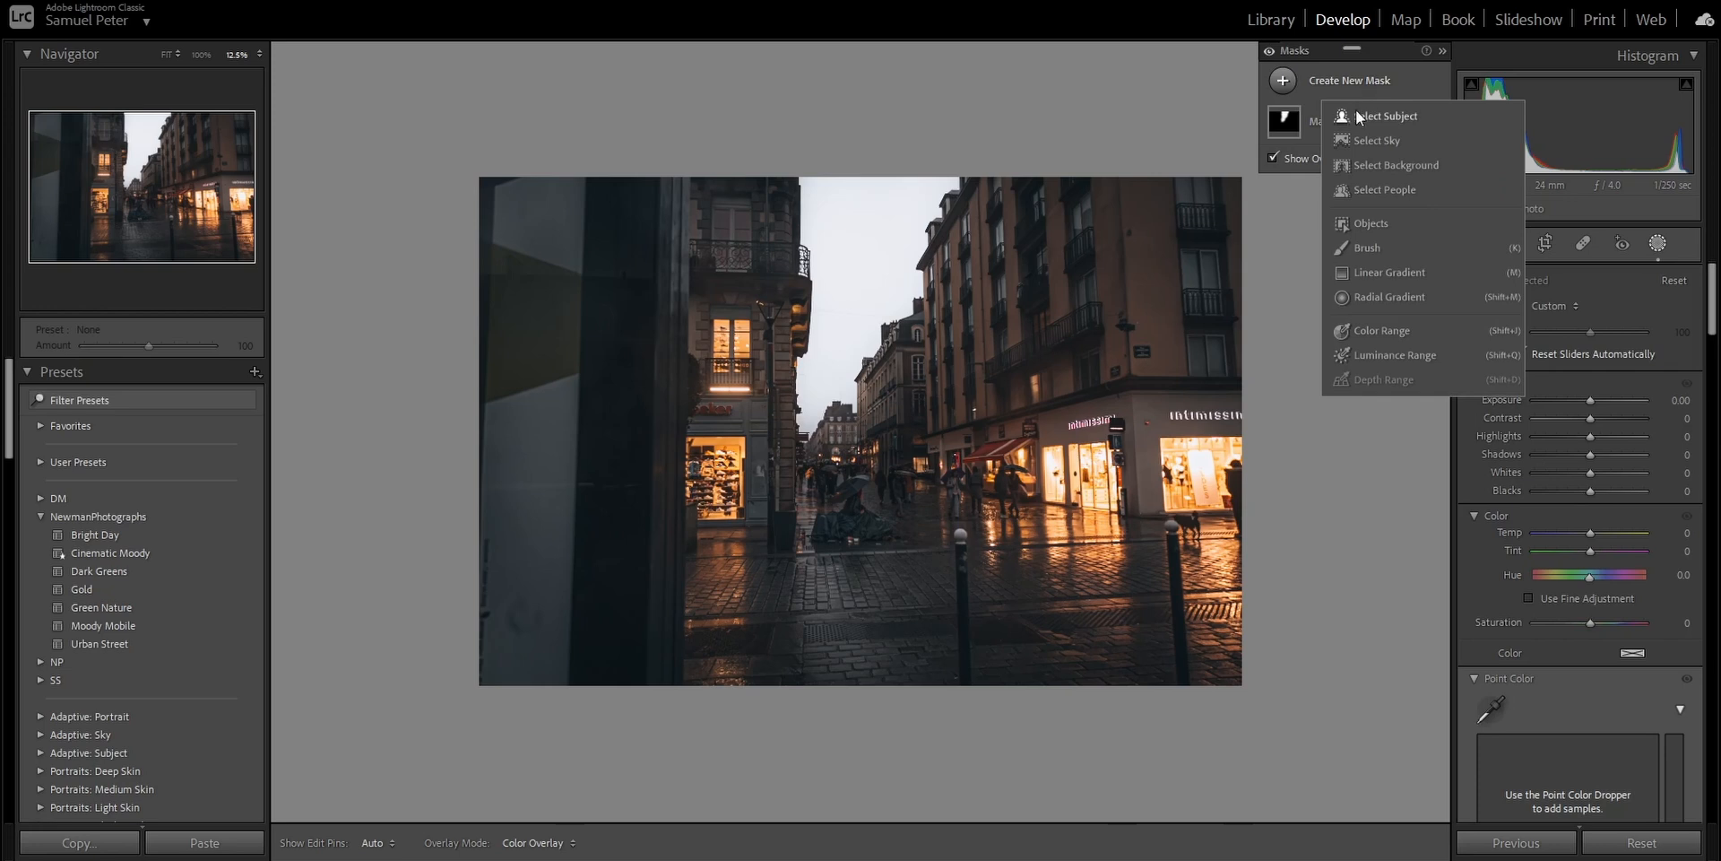
{"action": "left_click", "coordinate": [1421, 271]}
{"action": "left_click_drag", "start_coordinate": [538, 503], "coordinate": [838, 515]}
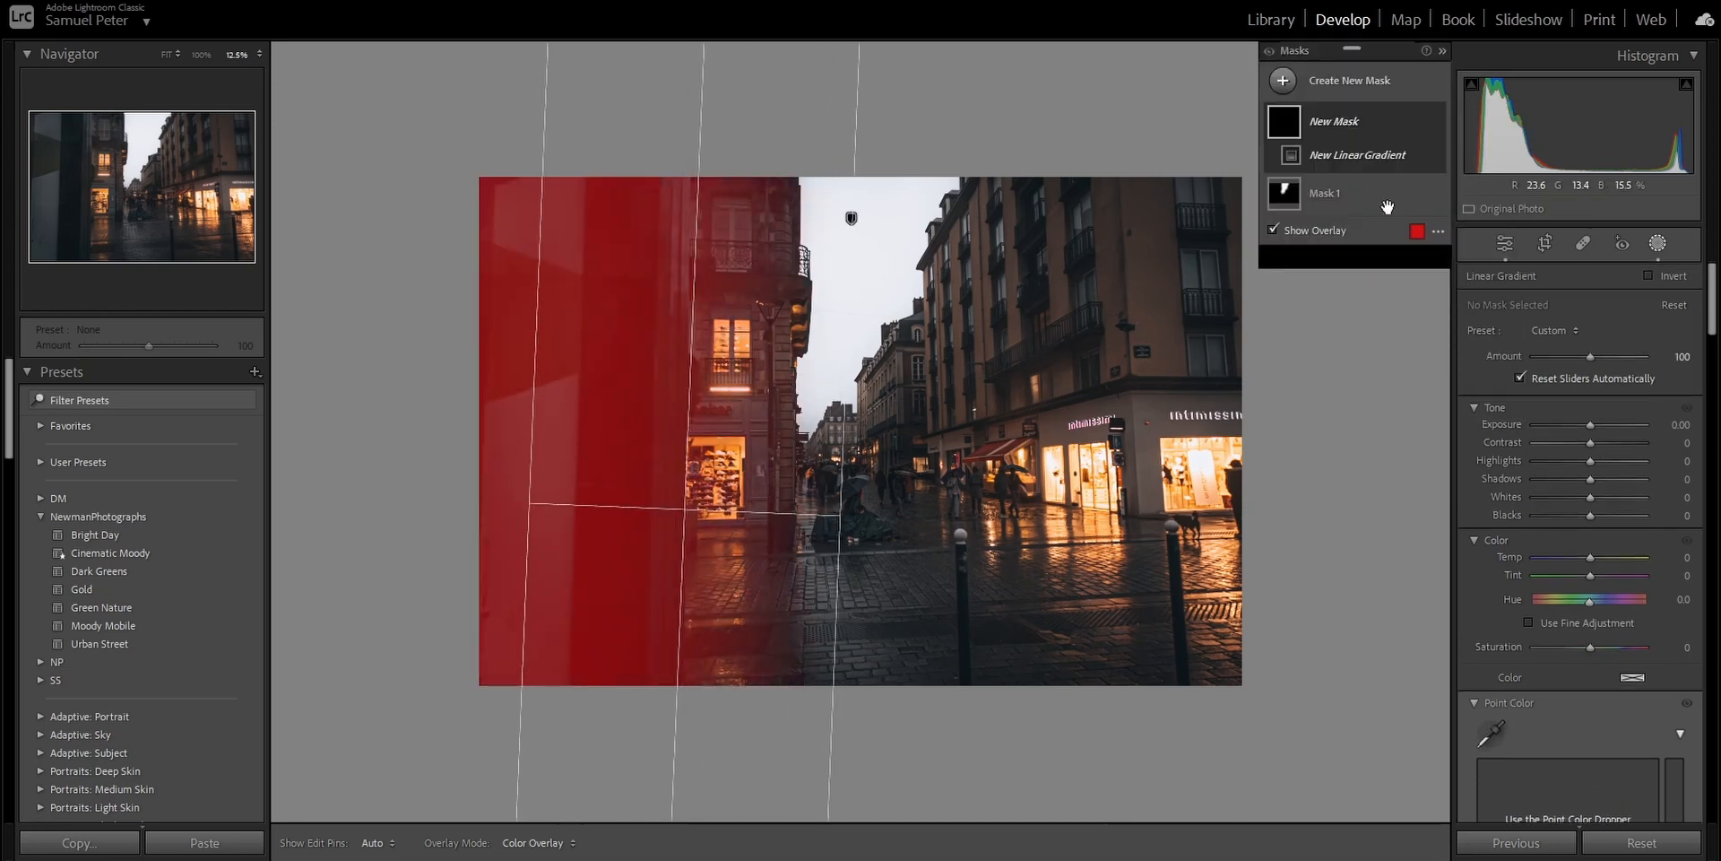
{"action": "left_click", "coordinate": [1314, 182]}
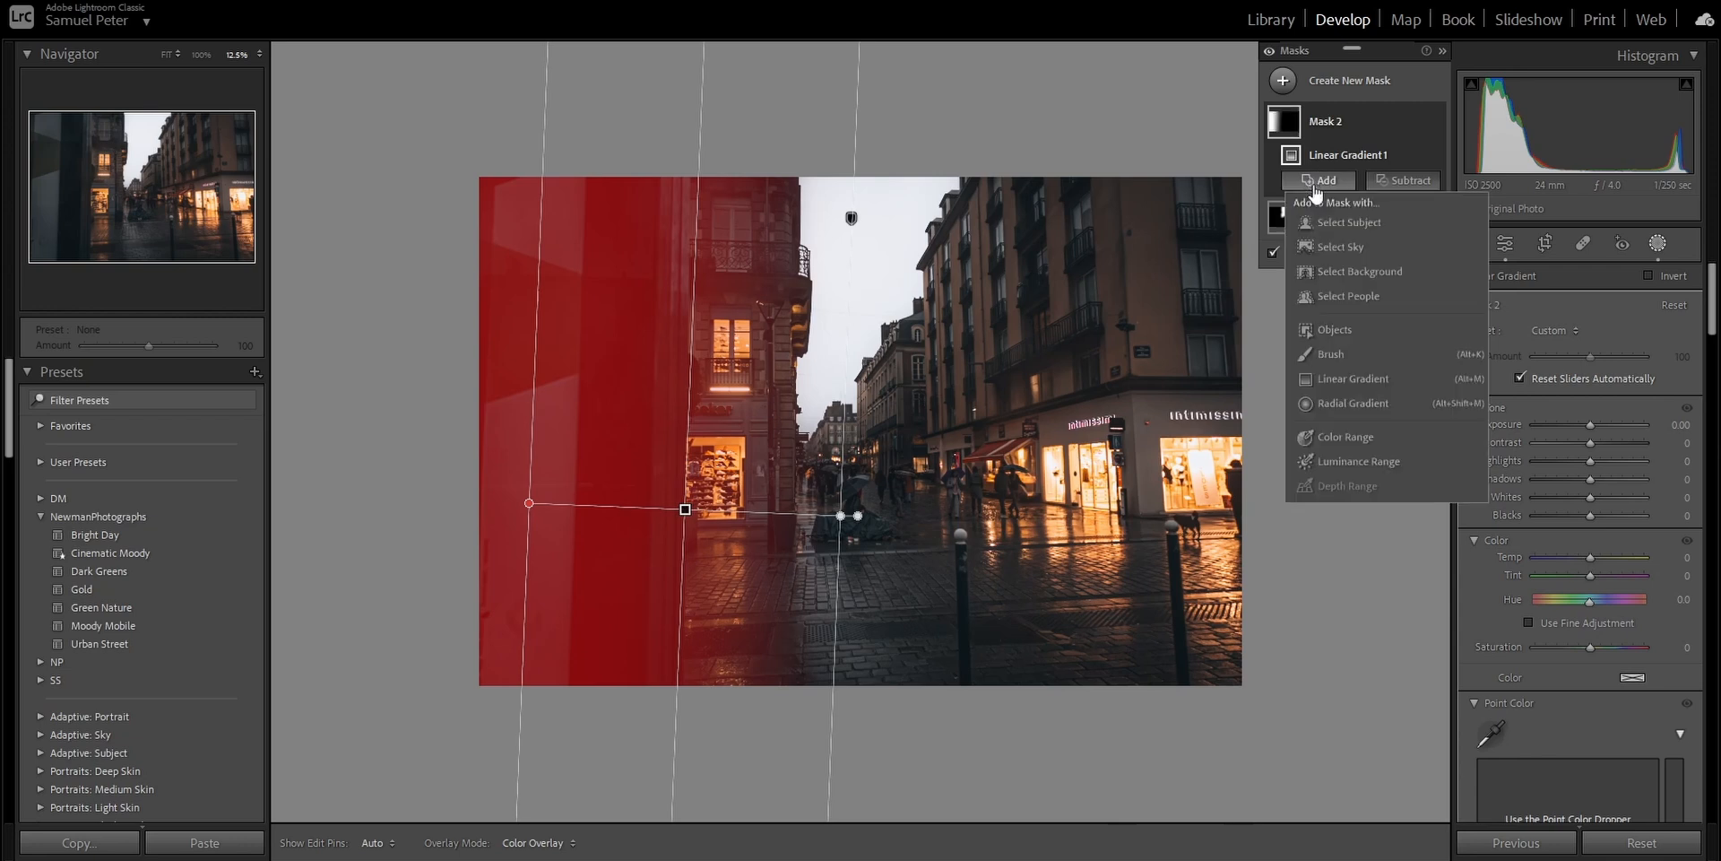
{"action": "left_click", "coordinate": [1367, 386]}
{"action": "left_click_drag", "start_coordinate": [904, 675], "coordinate": [901, 538]}
- Darken the gradient mask with Exposure -0.69, Shadows -7 and Blacks -8, and toggle its visibility to check the effect
{"action": "left_click_drag", "start_coordinate": [1589, 428], "coordinate": [1580, 444]}
{"action": "left_click_drag", "start_coordinate": [1591, 518], "coordinate": [1580, 518]}
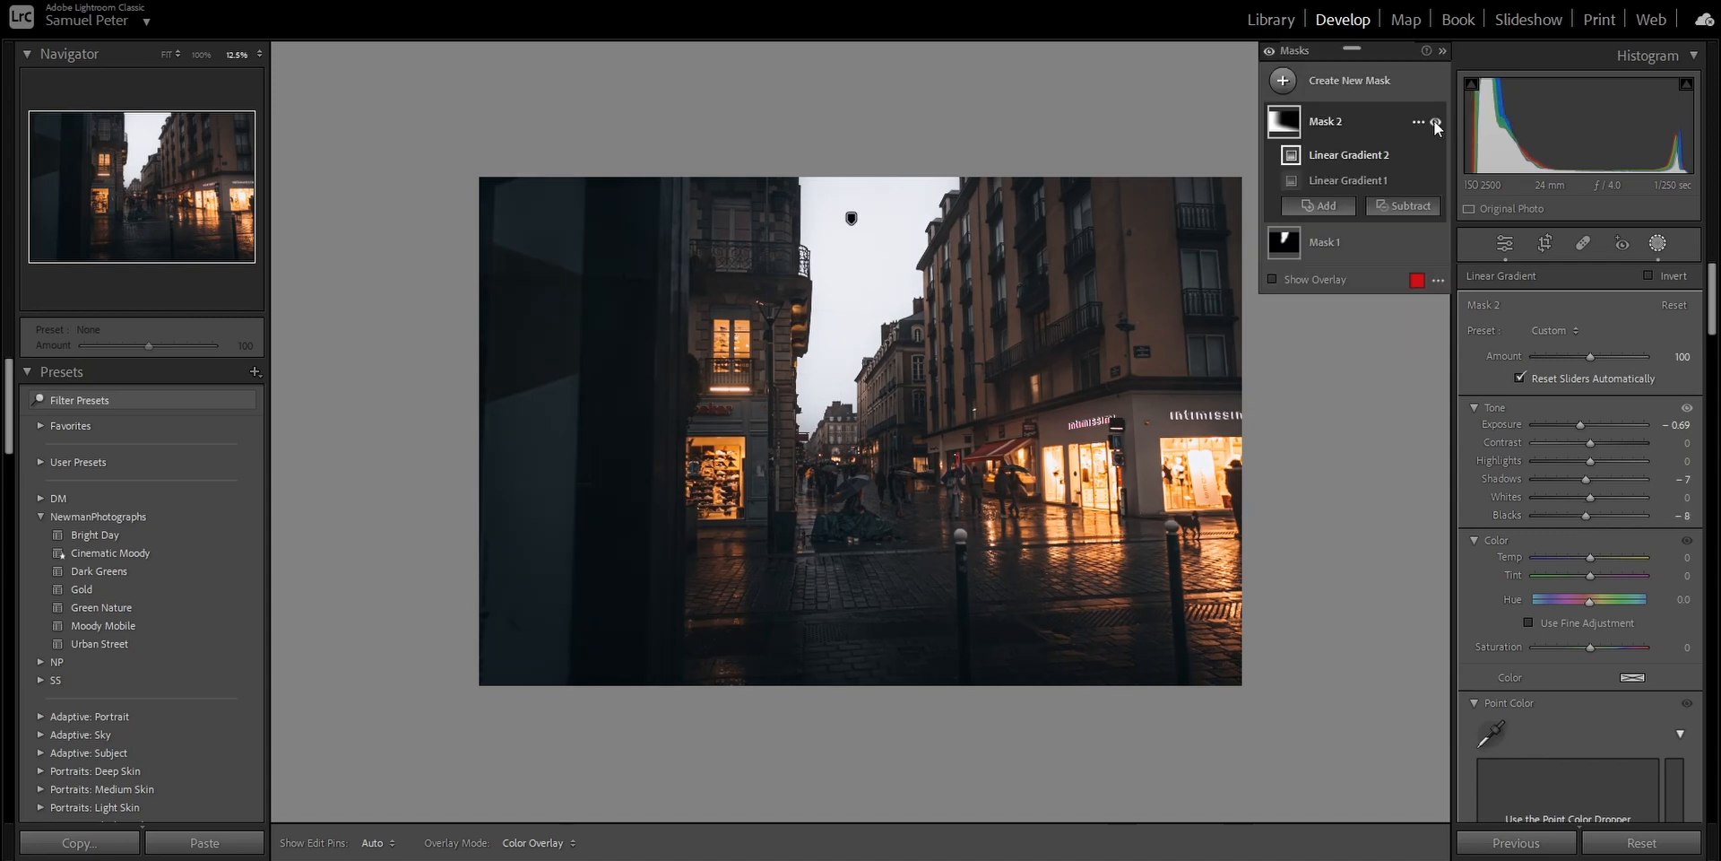
{"action": "left_click", "coordinate": [1435, 121]}
{"action": "left_click", "coordinate": [1435, 121]}
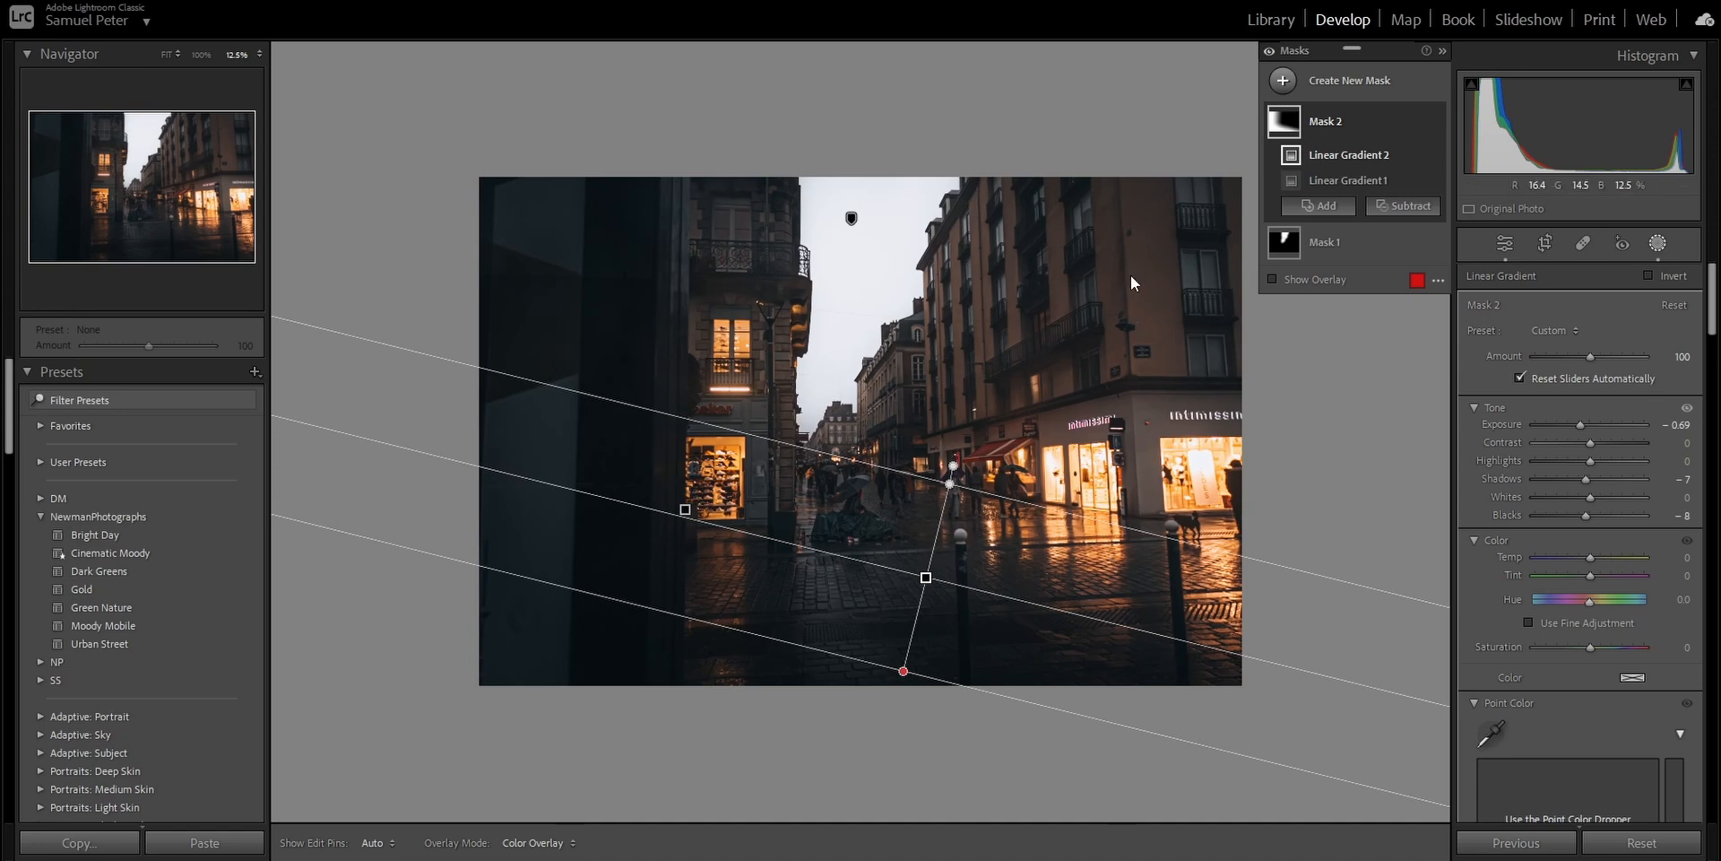
- Create a large radial gradient mask over the buildings in the photo's upper right, with Feather at 100
{"action": "left_click", "coordinate": [1334, 82]}
{"action": "left_click", "coordinate": [1403, 299]}
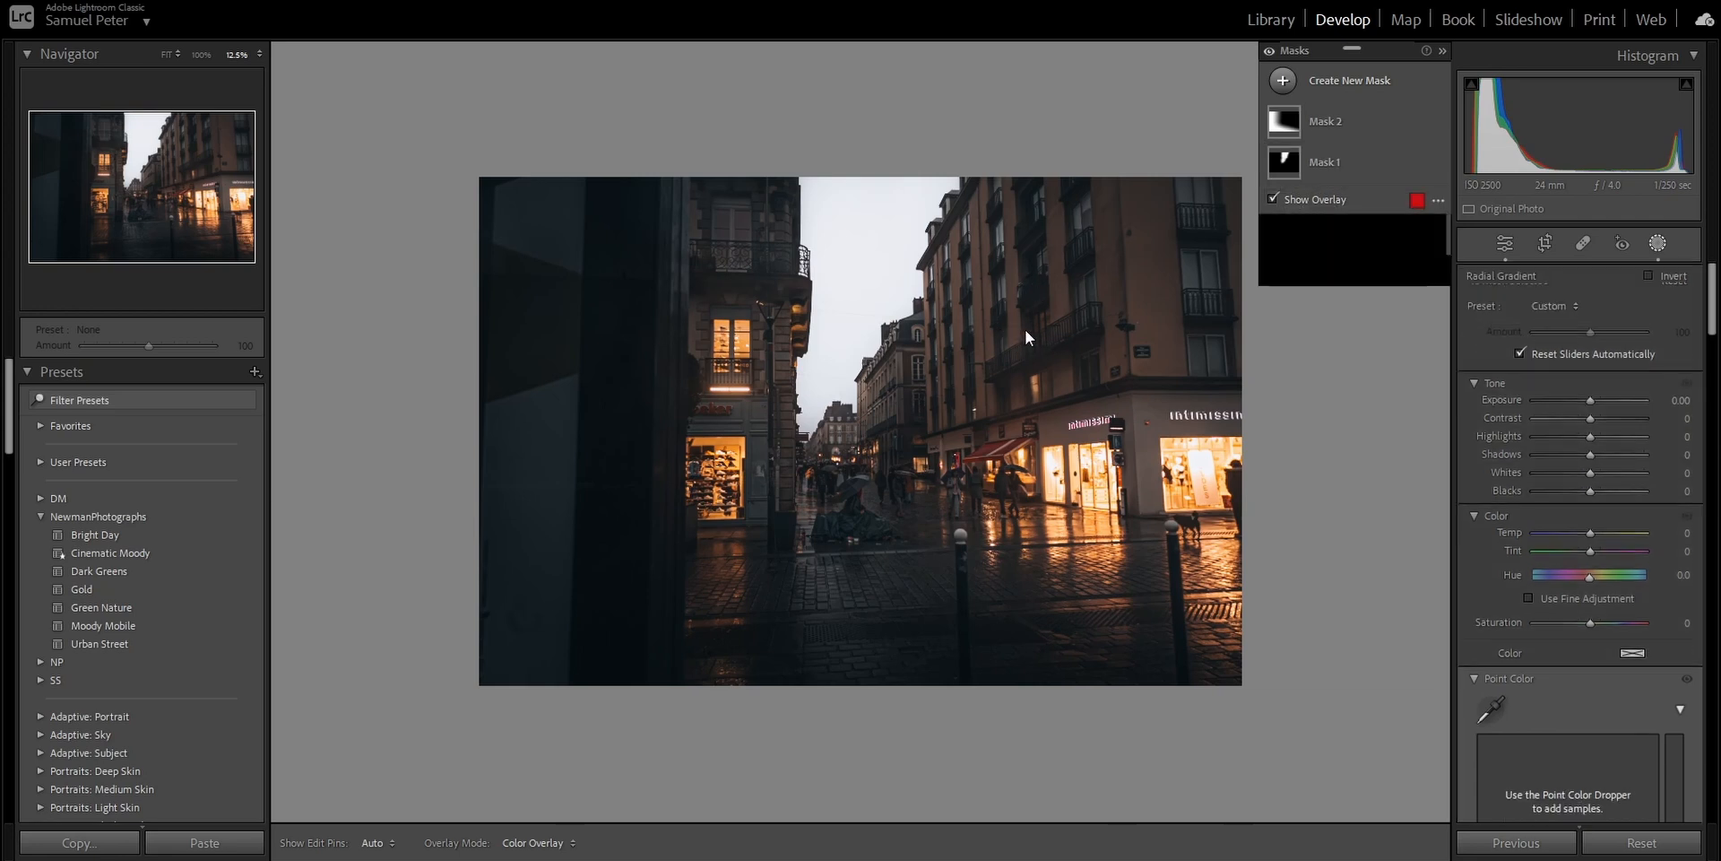
{"action": "left_click_drag", "start_coordinate": [1063, 292], "coordinate": [1326, 476]}
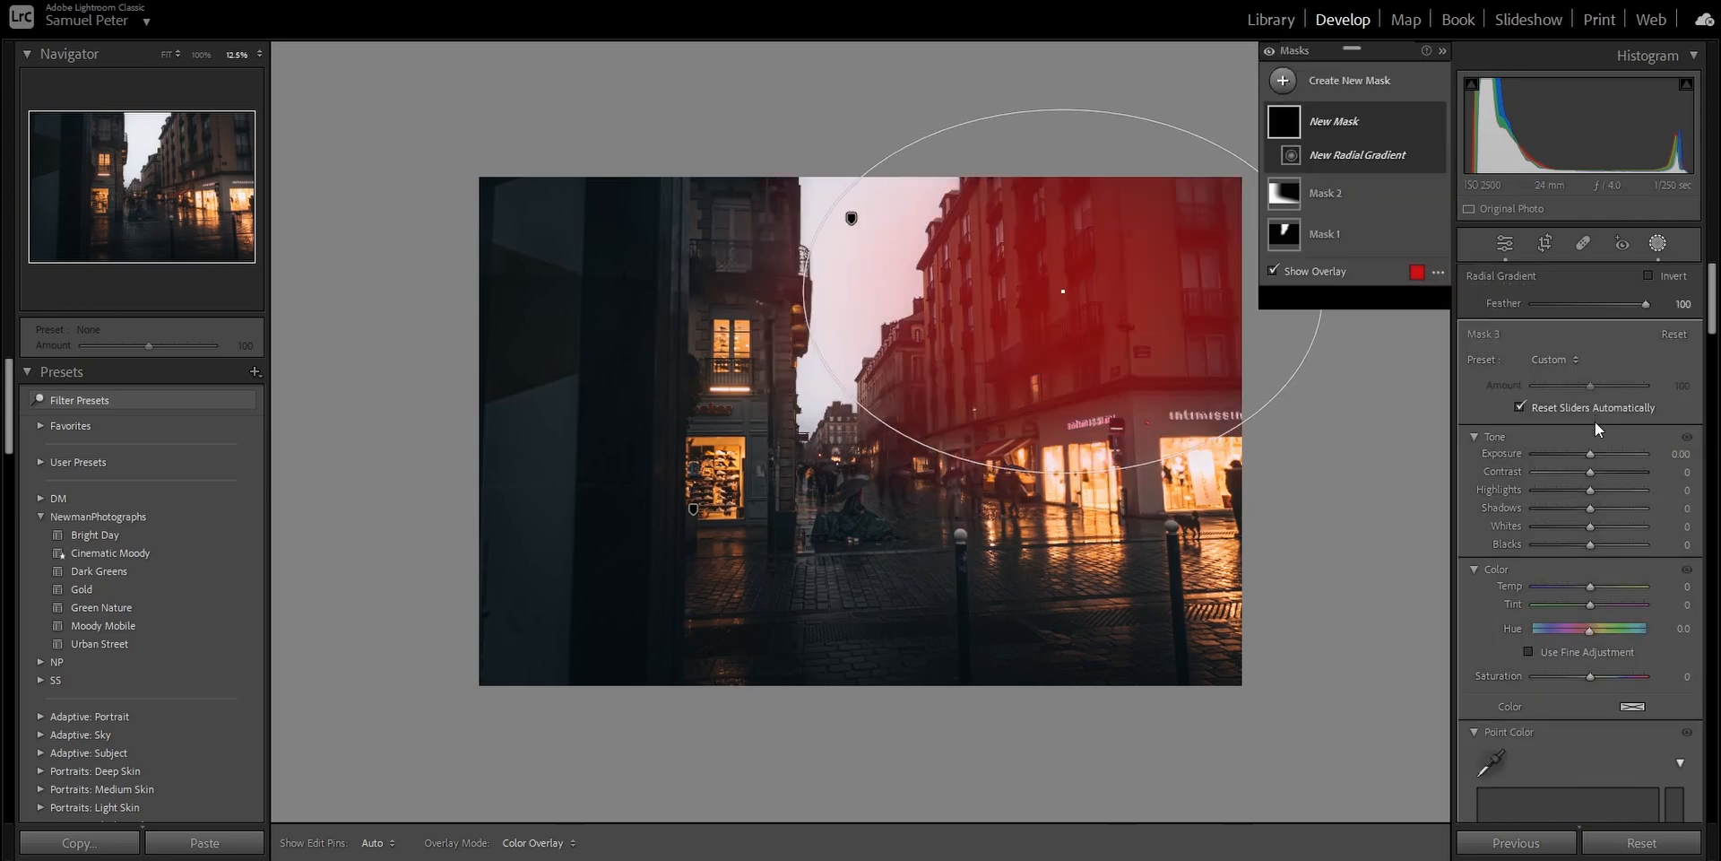
- Brighten the radial gradient mask with Exposure 0.56, and toggle all masks off and on to compare their effect
{"action": "left_click_drag", "start_coordinate": [1590, 455], "coordinate": [1598, 455]}
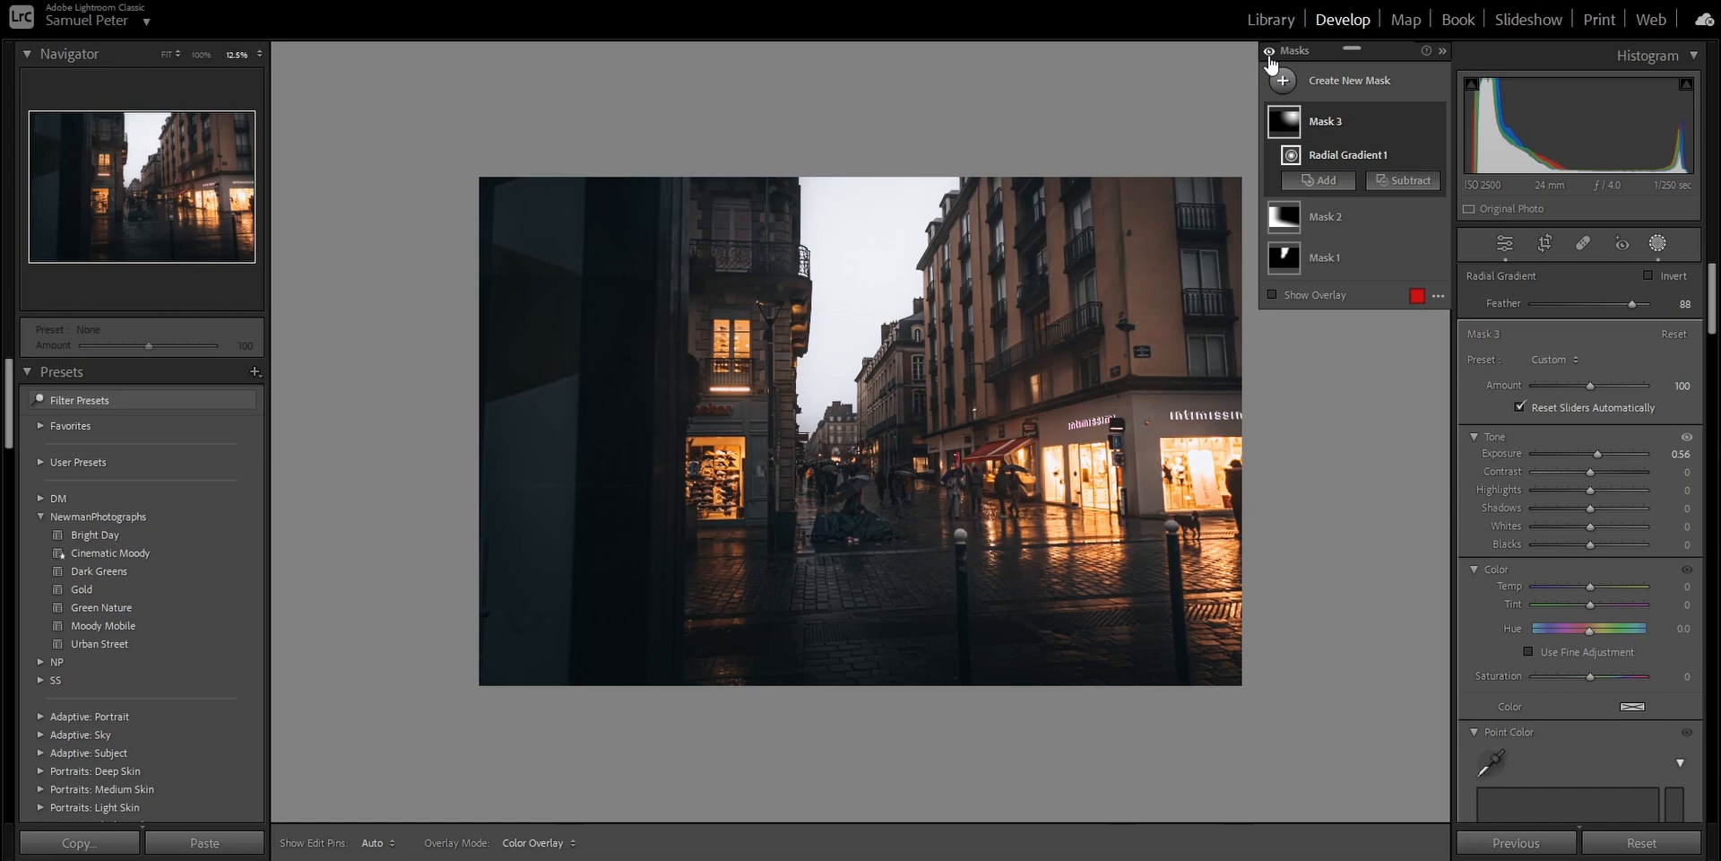
{"action": "left_click", "coordinate": [1270, 52]}
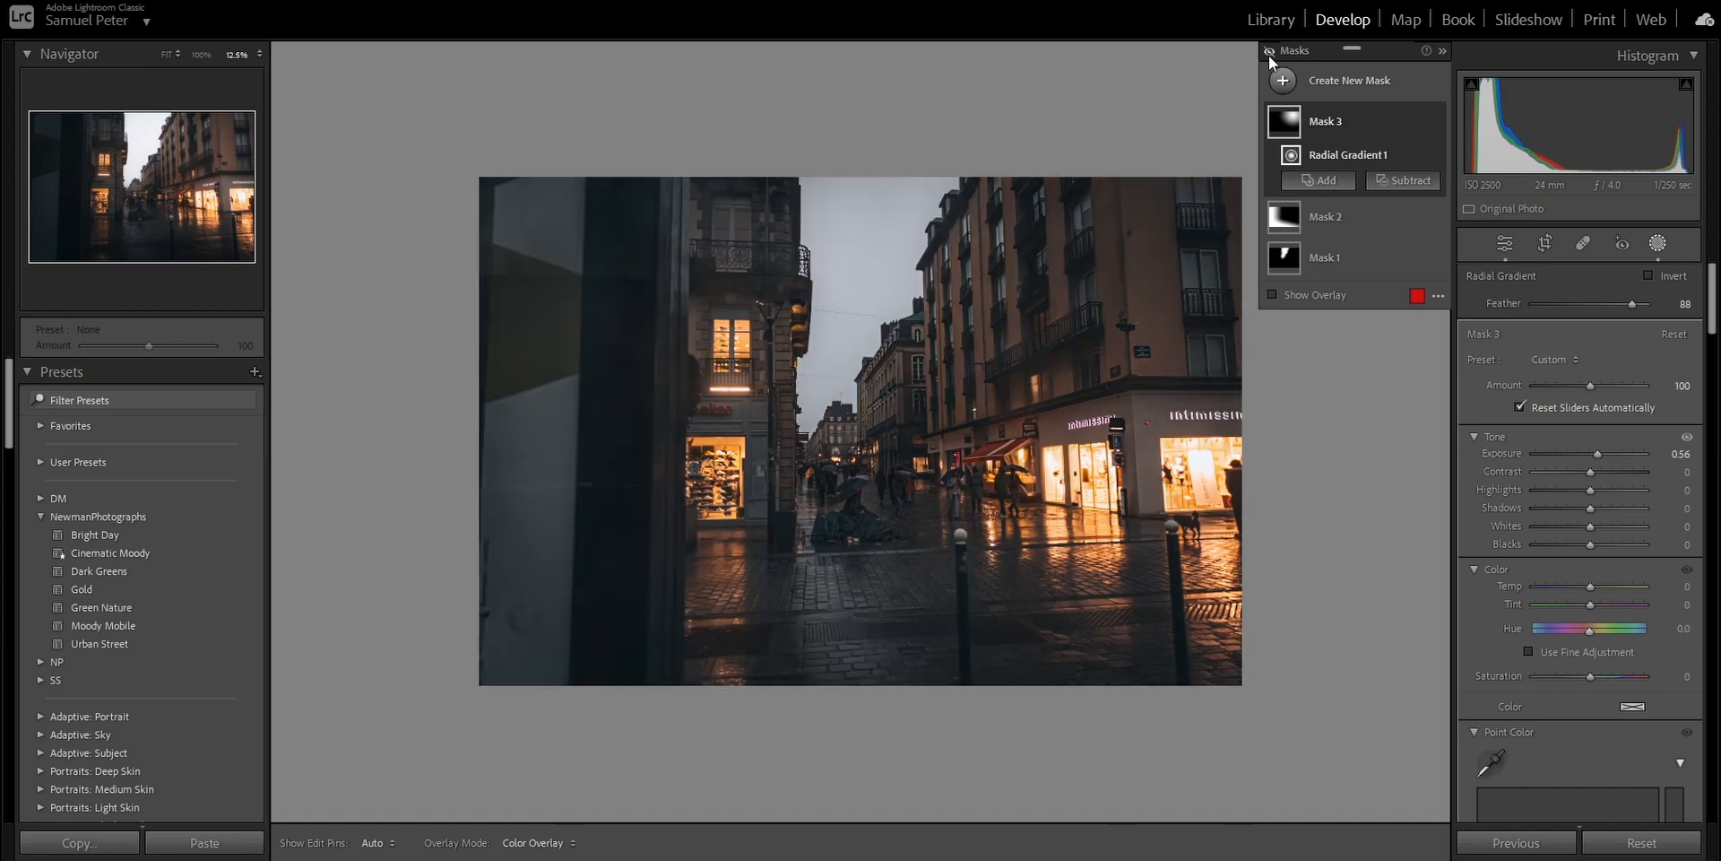
{"action": "left_click", "coordinate": [1270, 52]}
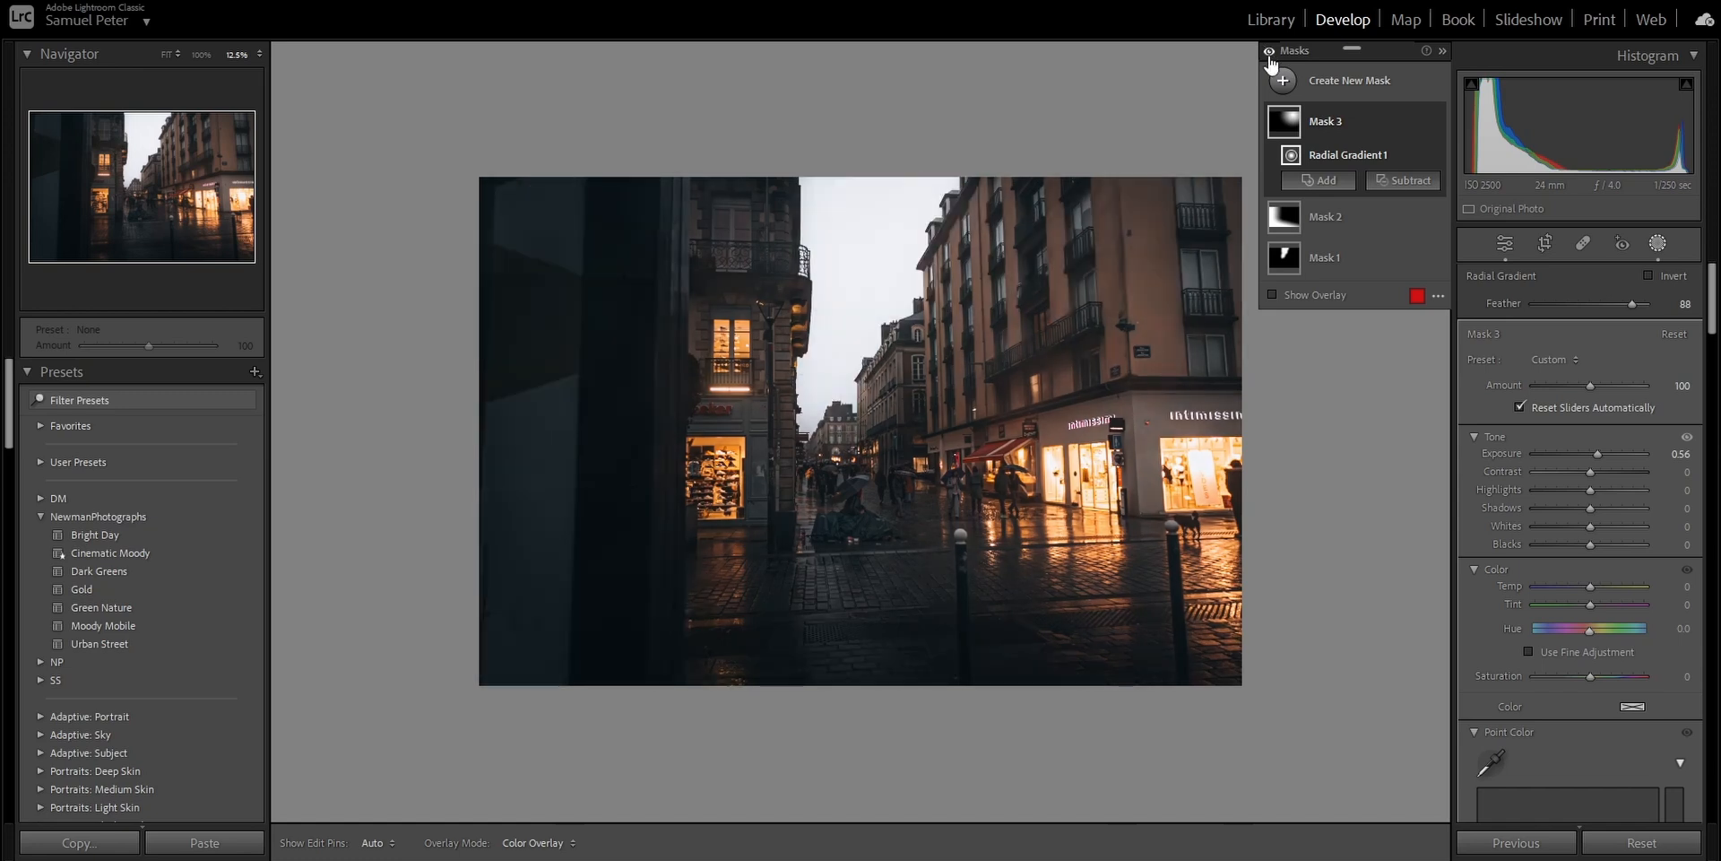
{"action": "left_click", "coordinate": [1270, 52]}
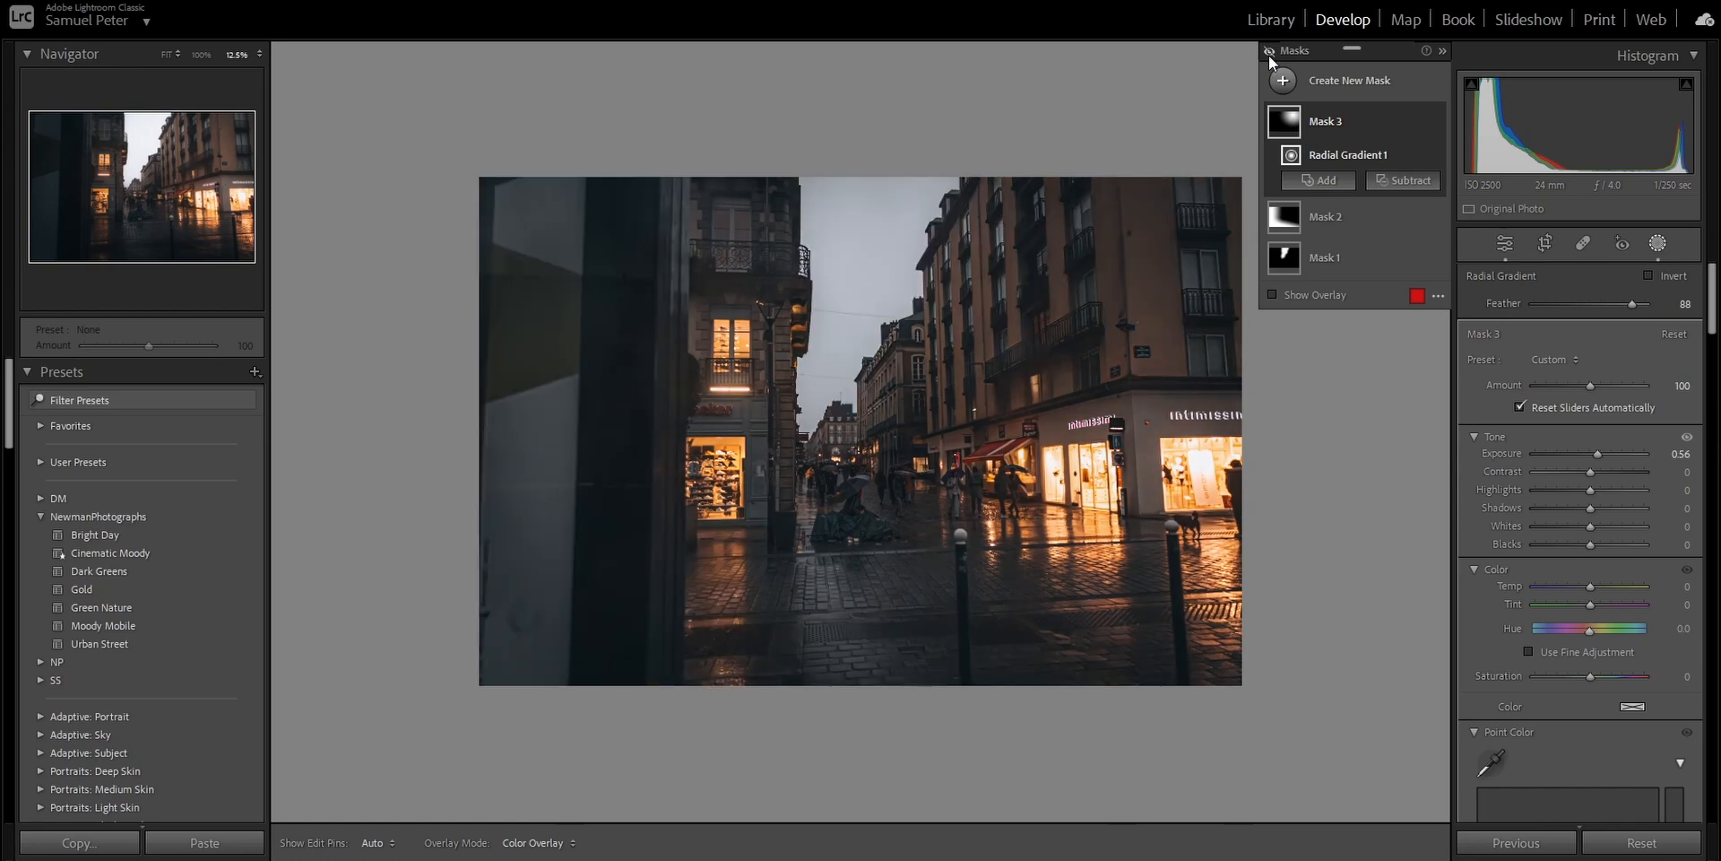
{"action": "left_click", "coordinate": [1269, 52]}
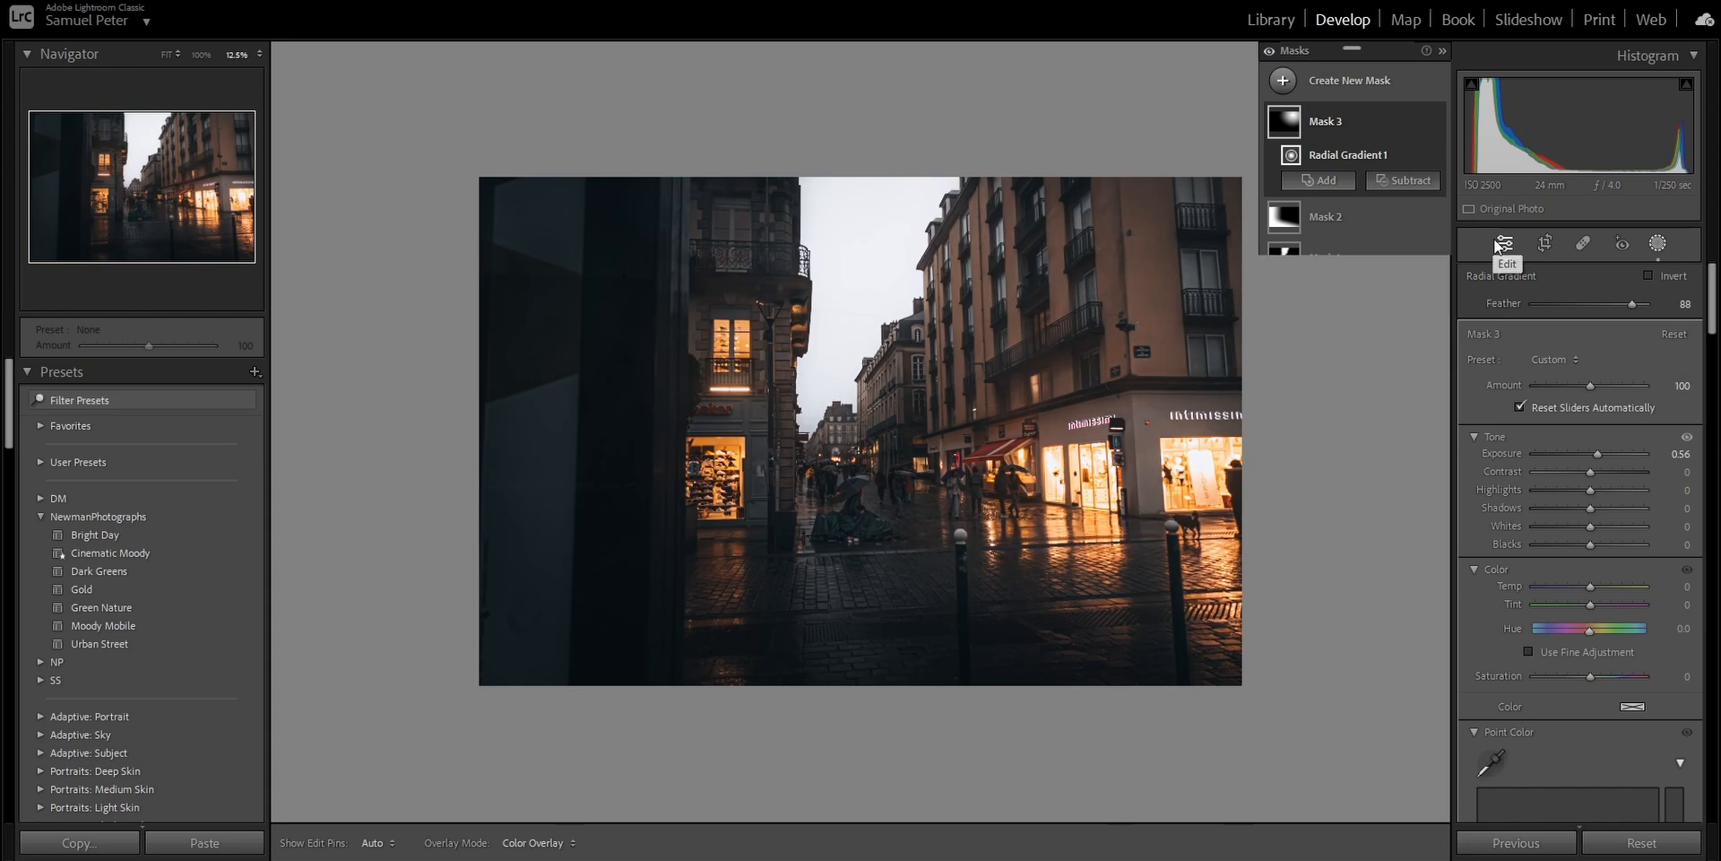
- Leave masking and compare the edited street photo with its original in a before-and-after view
{"action": "left_click", "coordinate": [1498, 245]}
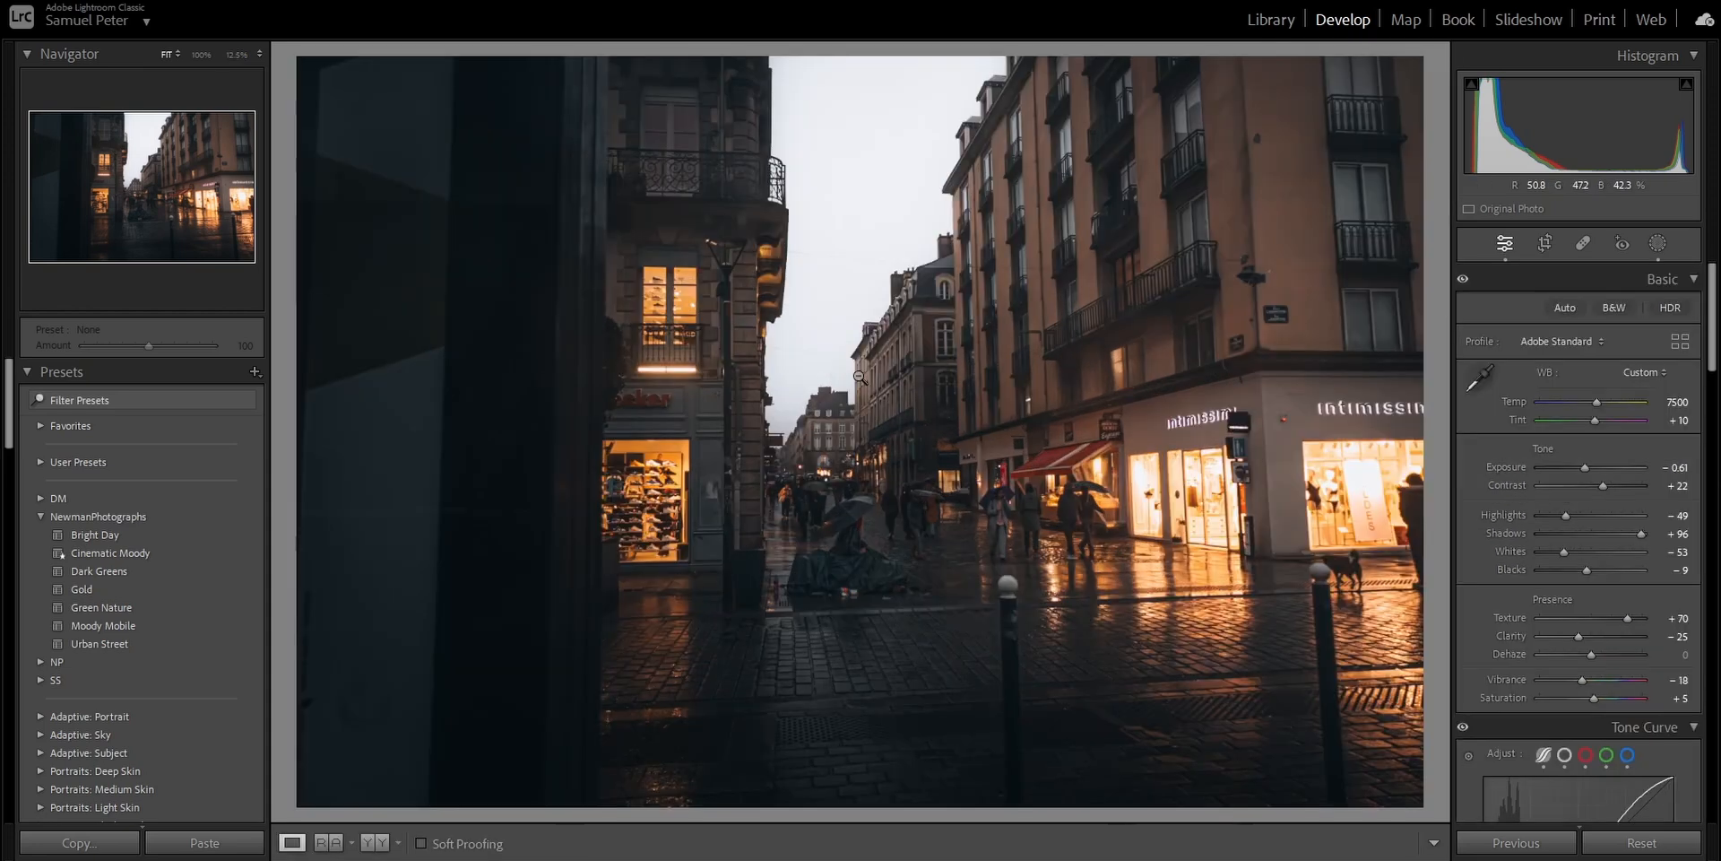
{"action": "left_click", "coordinate": [375, 842]}
{"action": "key", "text": "Tab"}
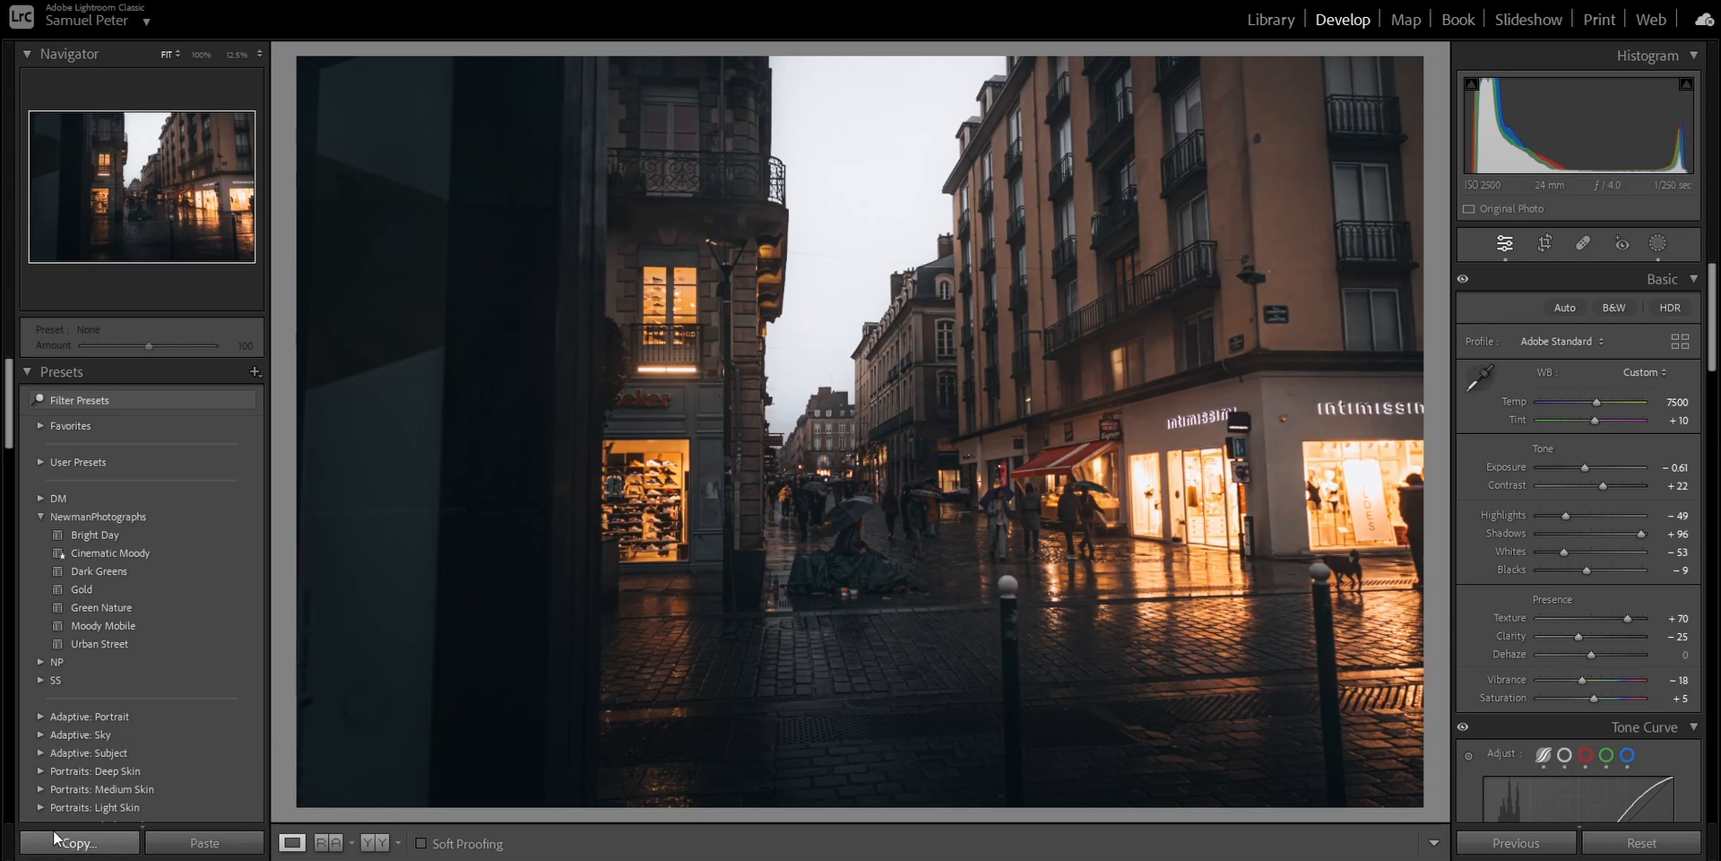
- Copy all the develop settings of the street photo except Healing, Crop and Masking
{"action": "left_click", "coordinate": [80, 843]}
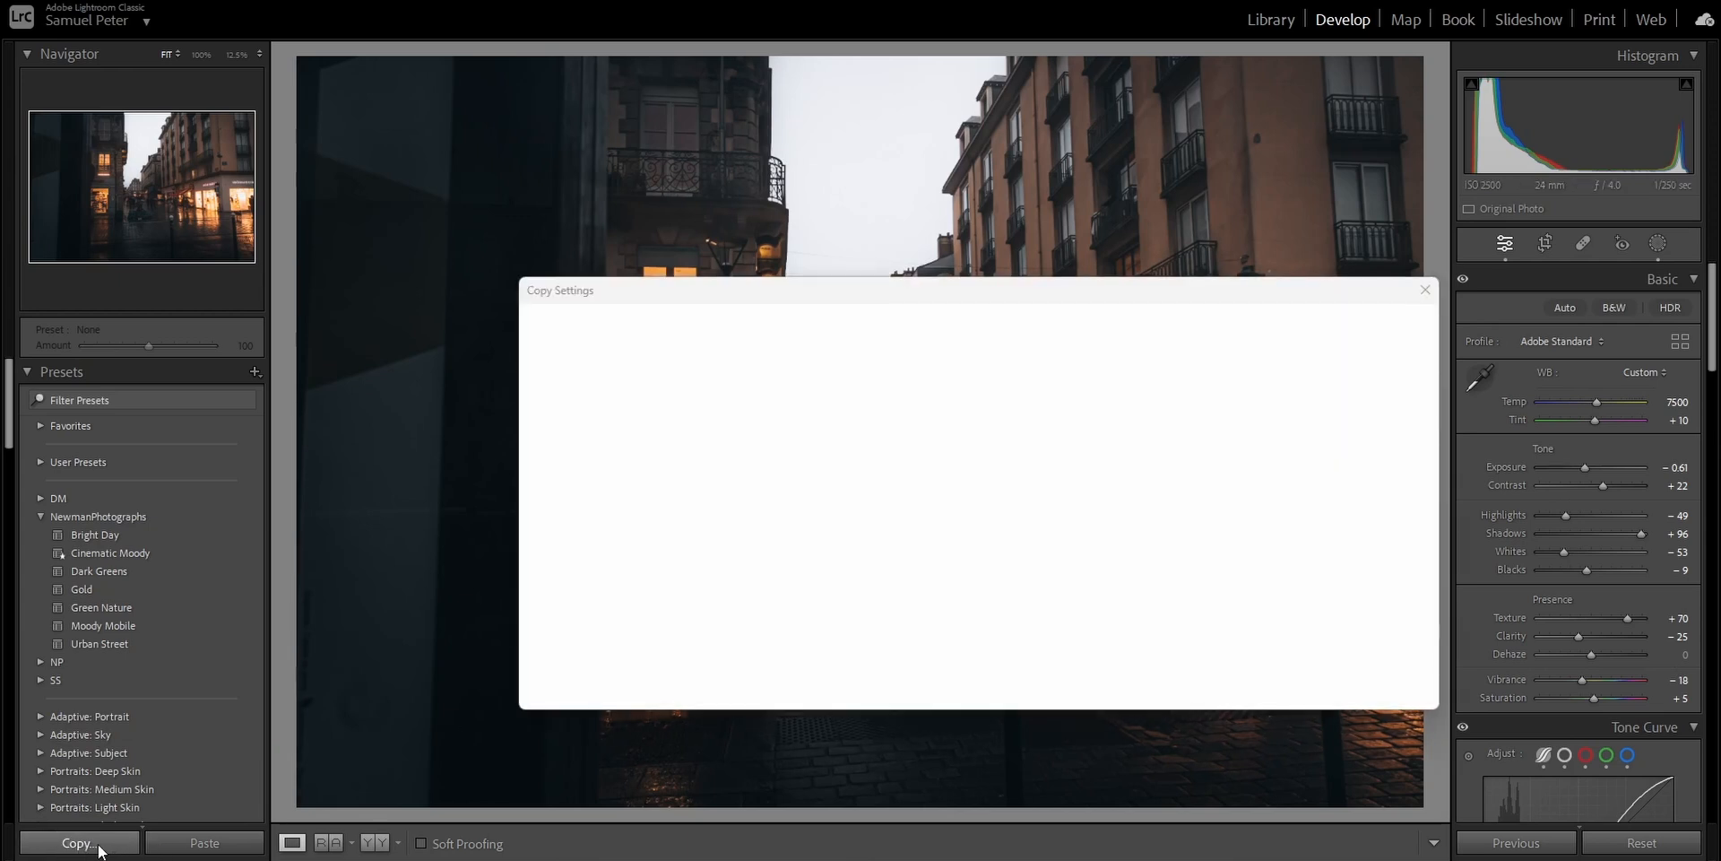
{"action": "left_click", "coordinate": [557, 682]}
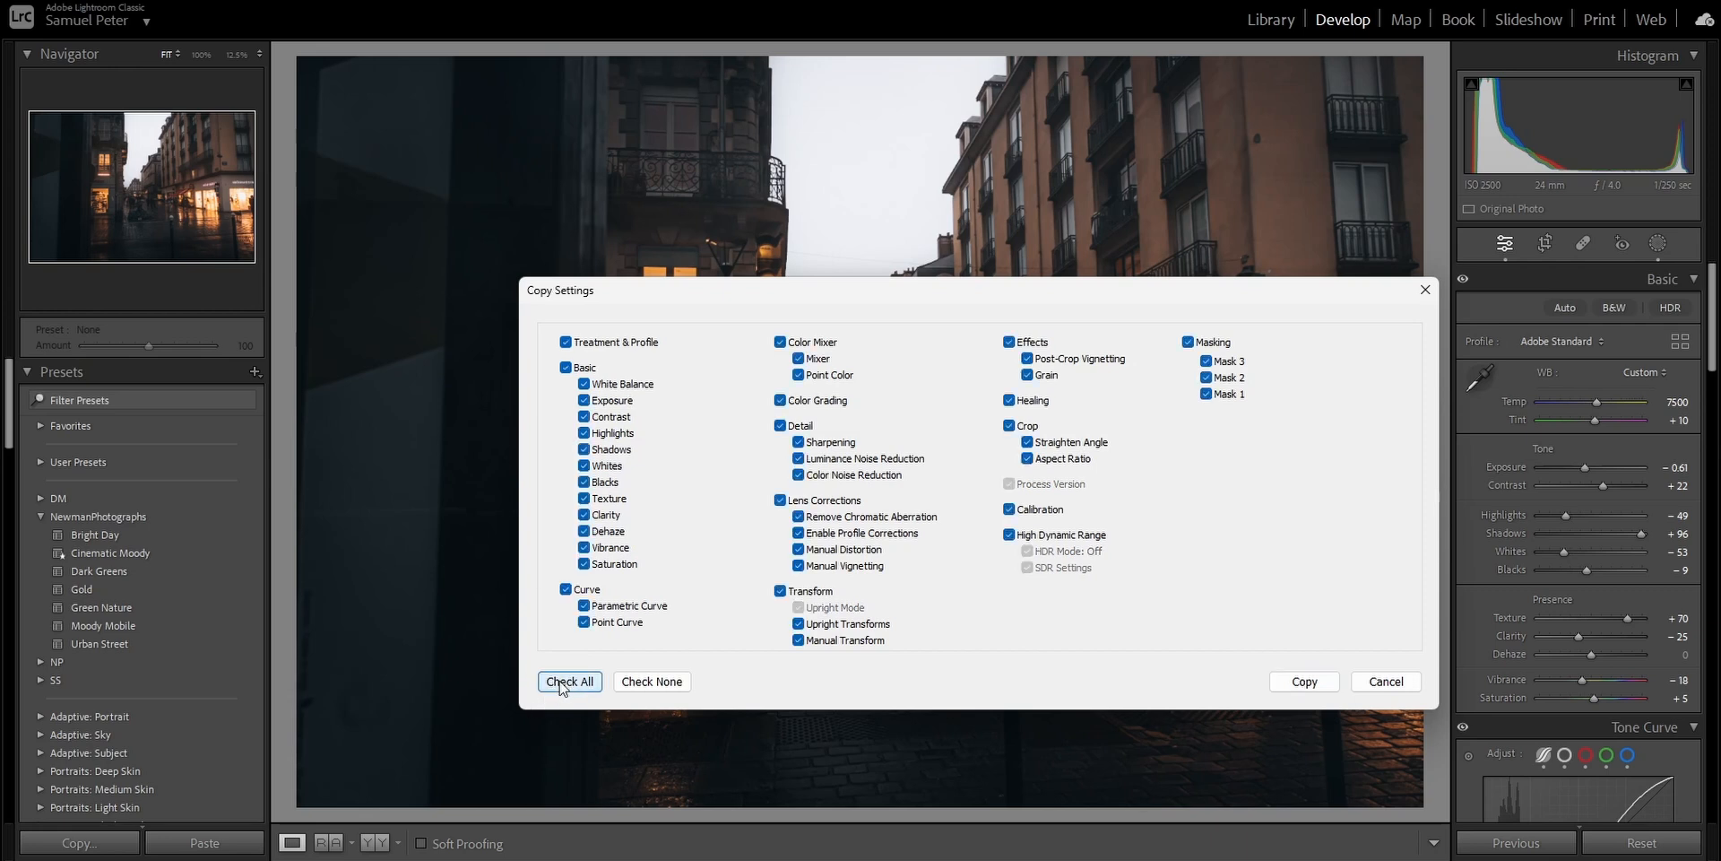
{"action": "left_click", "coordinate": [1033, 400]}
{"action": "left_click", "coordinate": [1028, 428]}
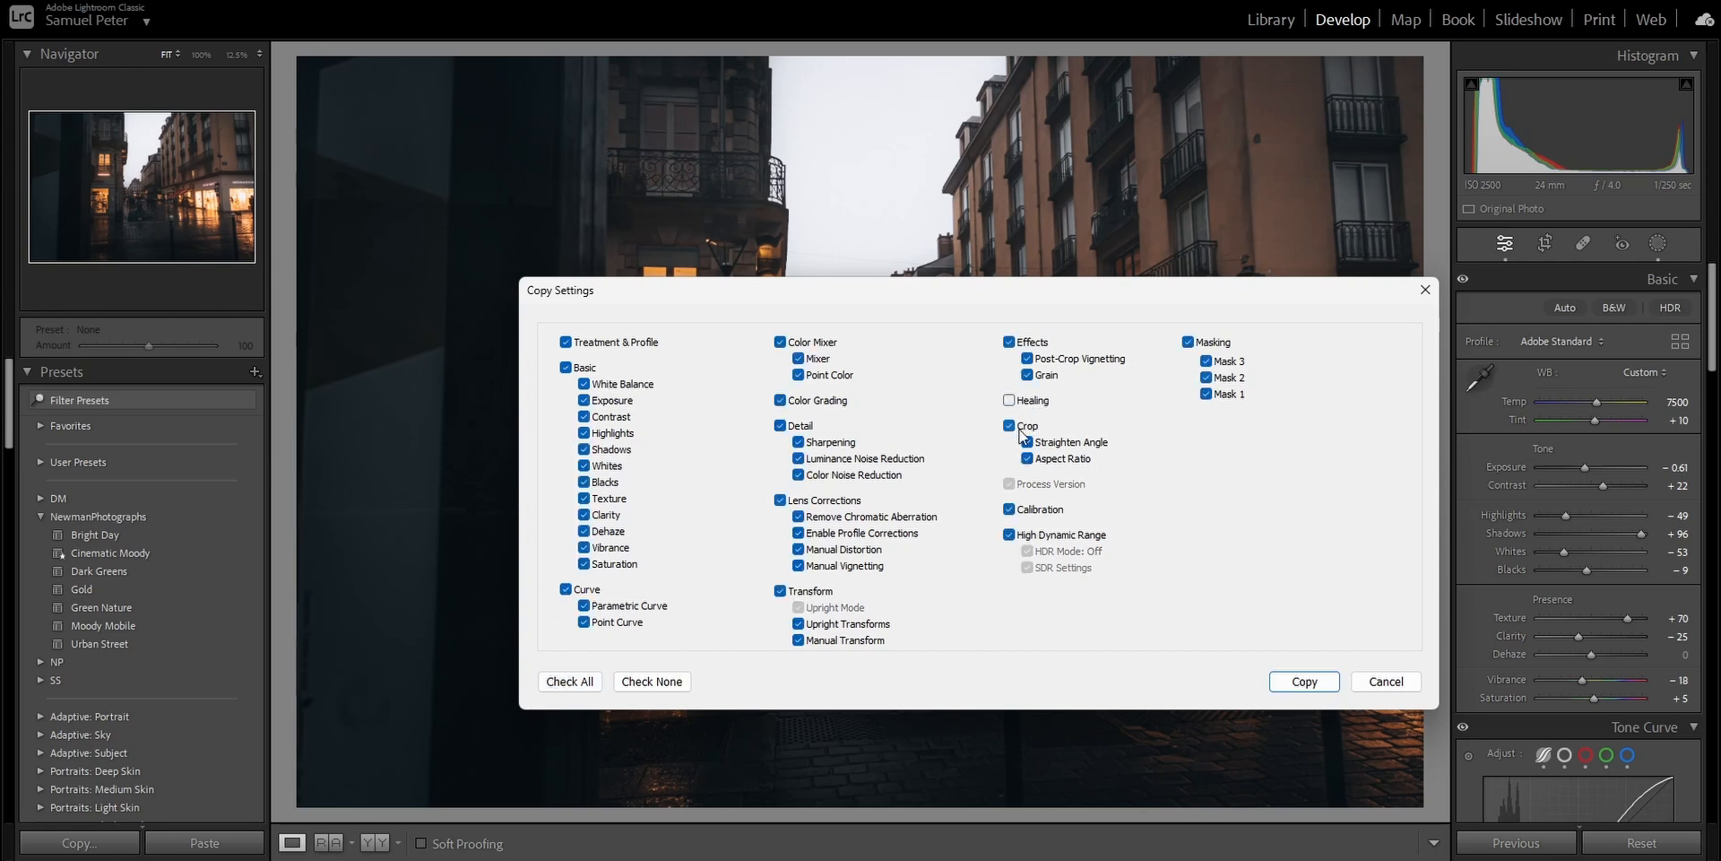
{"action": "left_click", "coordinate": [1189, 343]}
{"action": "left_click", "coordinate": [1296, 675]}
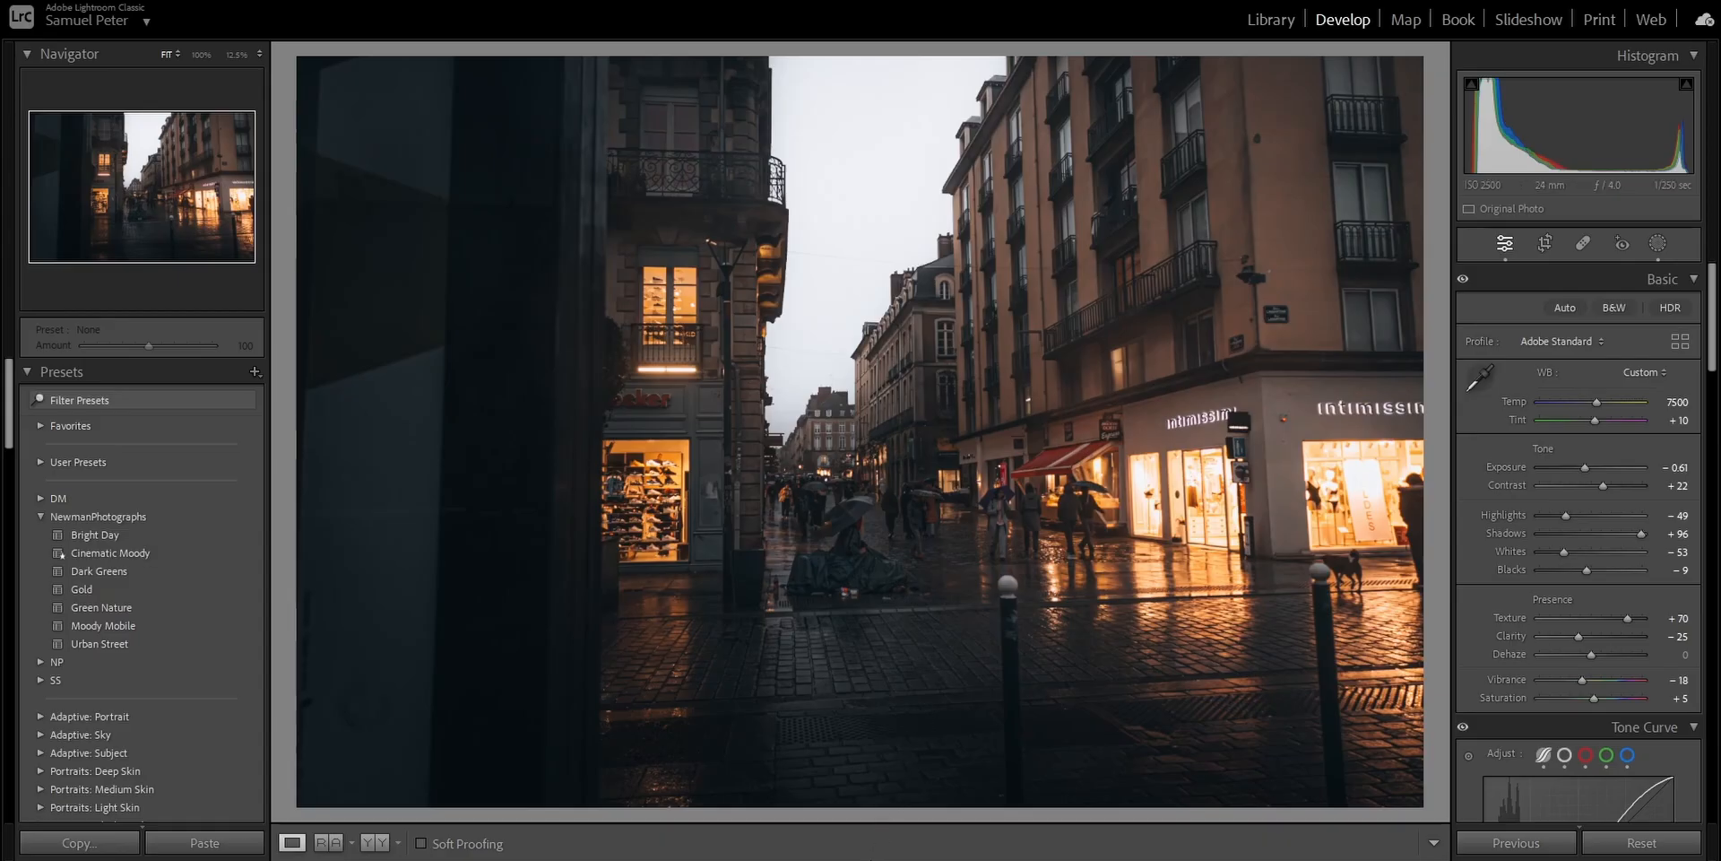
- Paste the copied settings onto the photo of the corner building with the cyclist, and show before and after side by side
{"action": "mouse_move", "coordinate": [870, 859]}
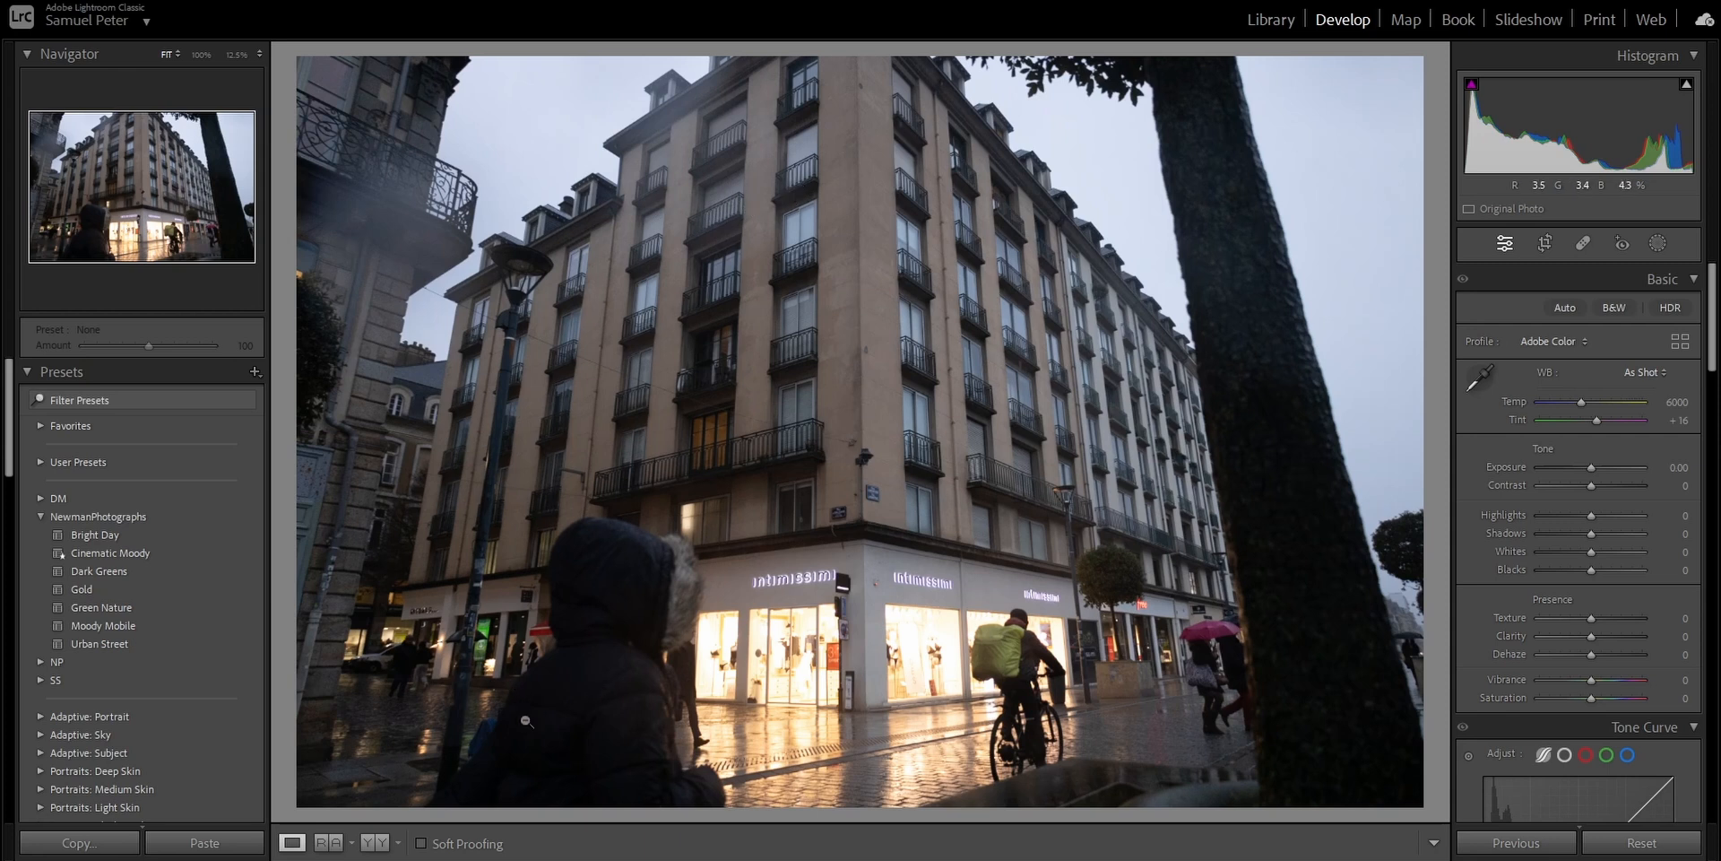
{"action": "left_click", "coordinate": [244, 846]}
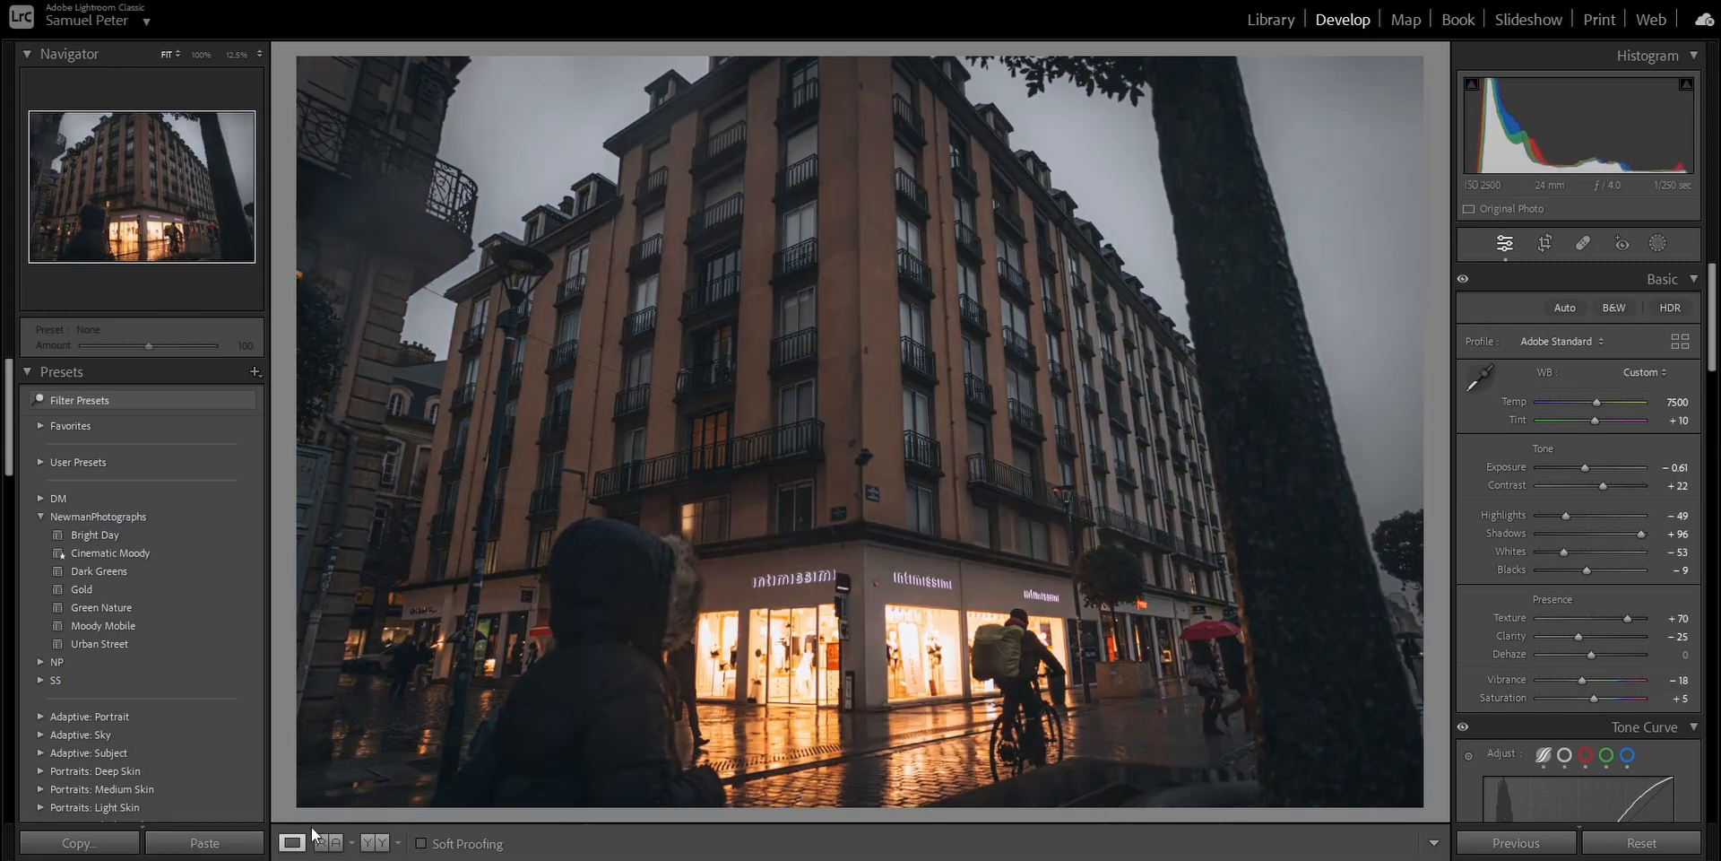
{"action": "left_click", "coordinate": [375, 842]}
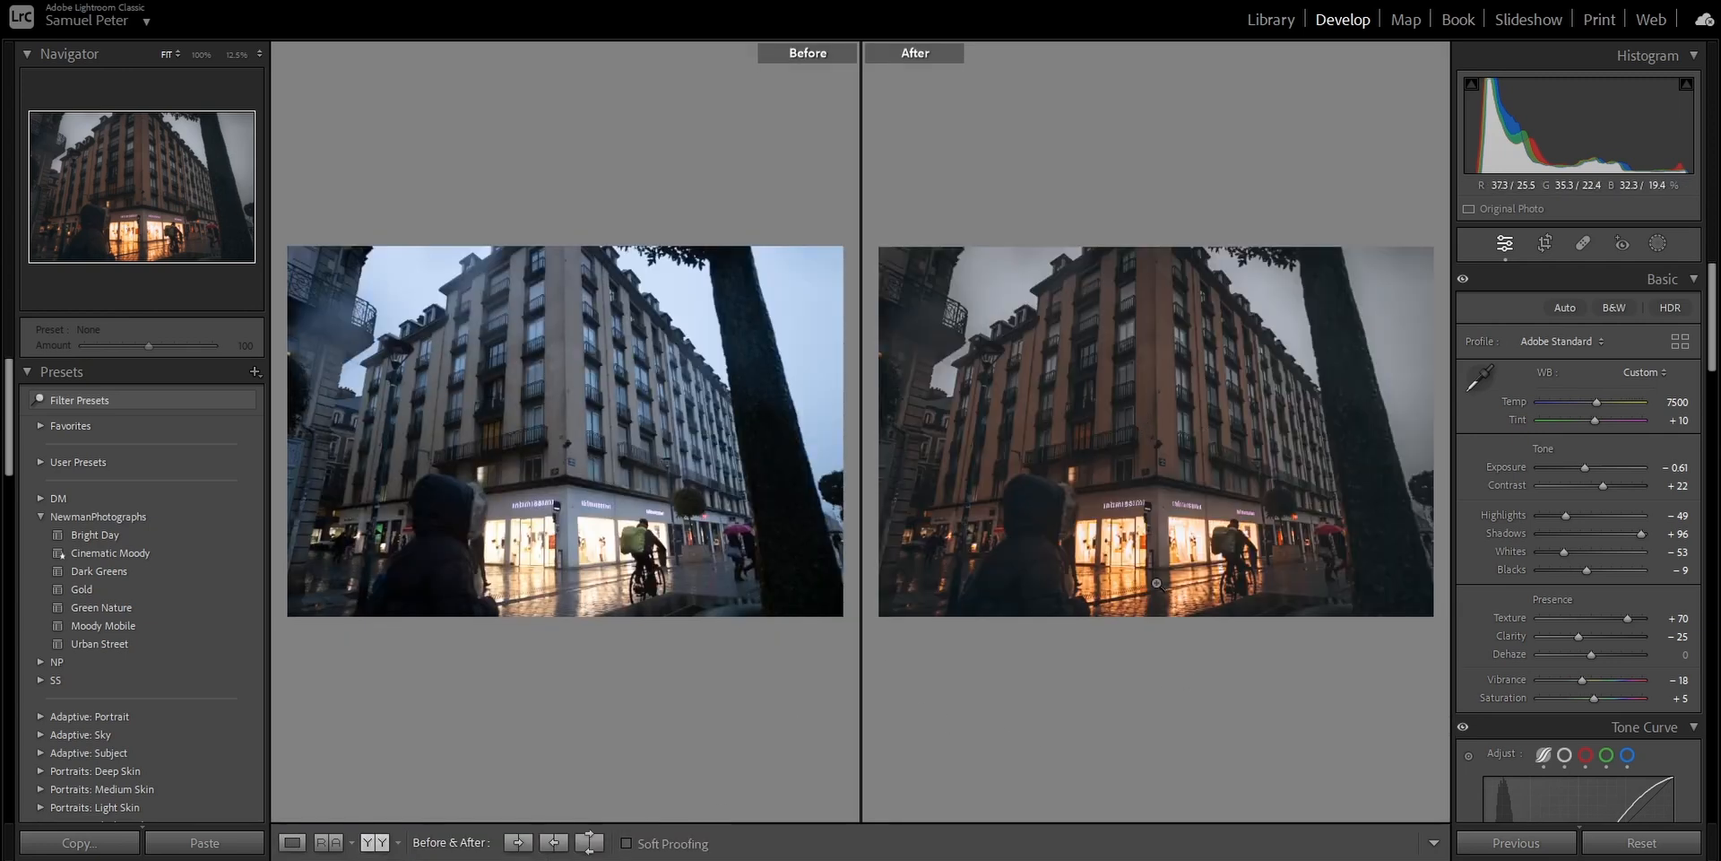
- Reduce the photo's Shadows to +72, inspect the comparison up close, and return to the single-photo view
{"action": "left_click_drag", "start_coordinate": [1639, 536], "coordinate": [1625, 536]}
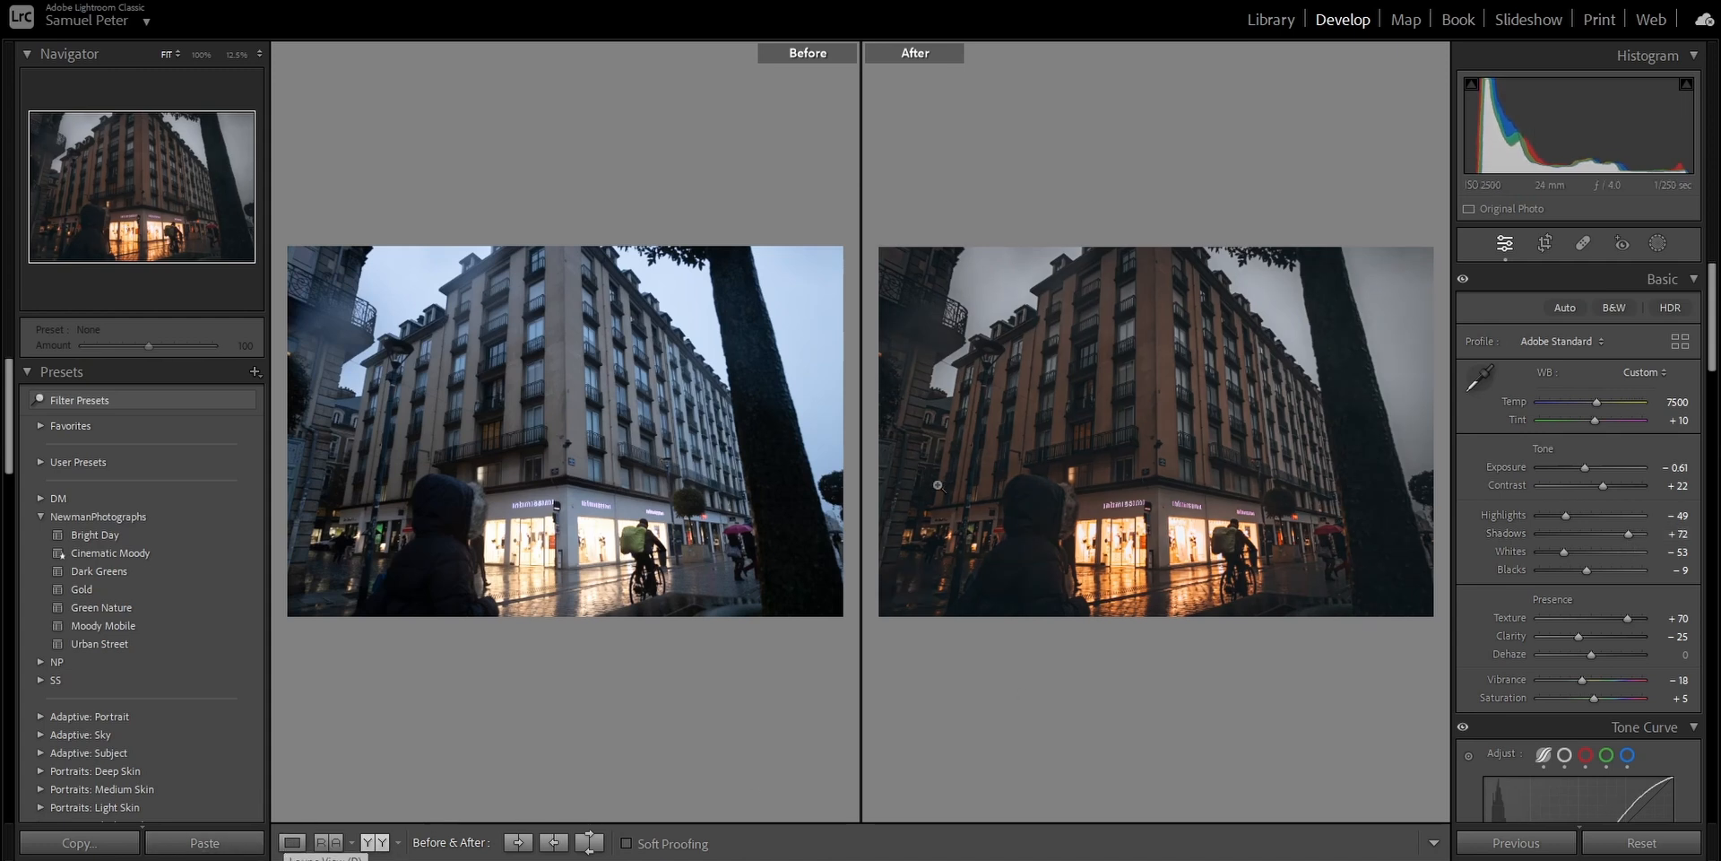
{"action": "left_click", "coordinate": [995, 592]}
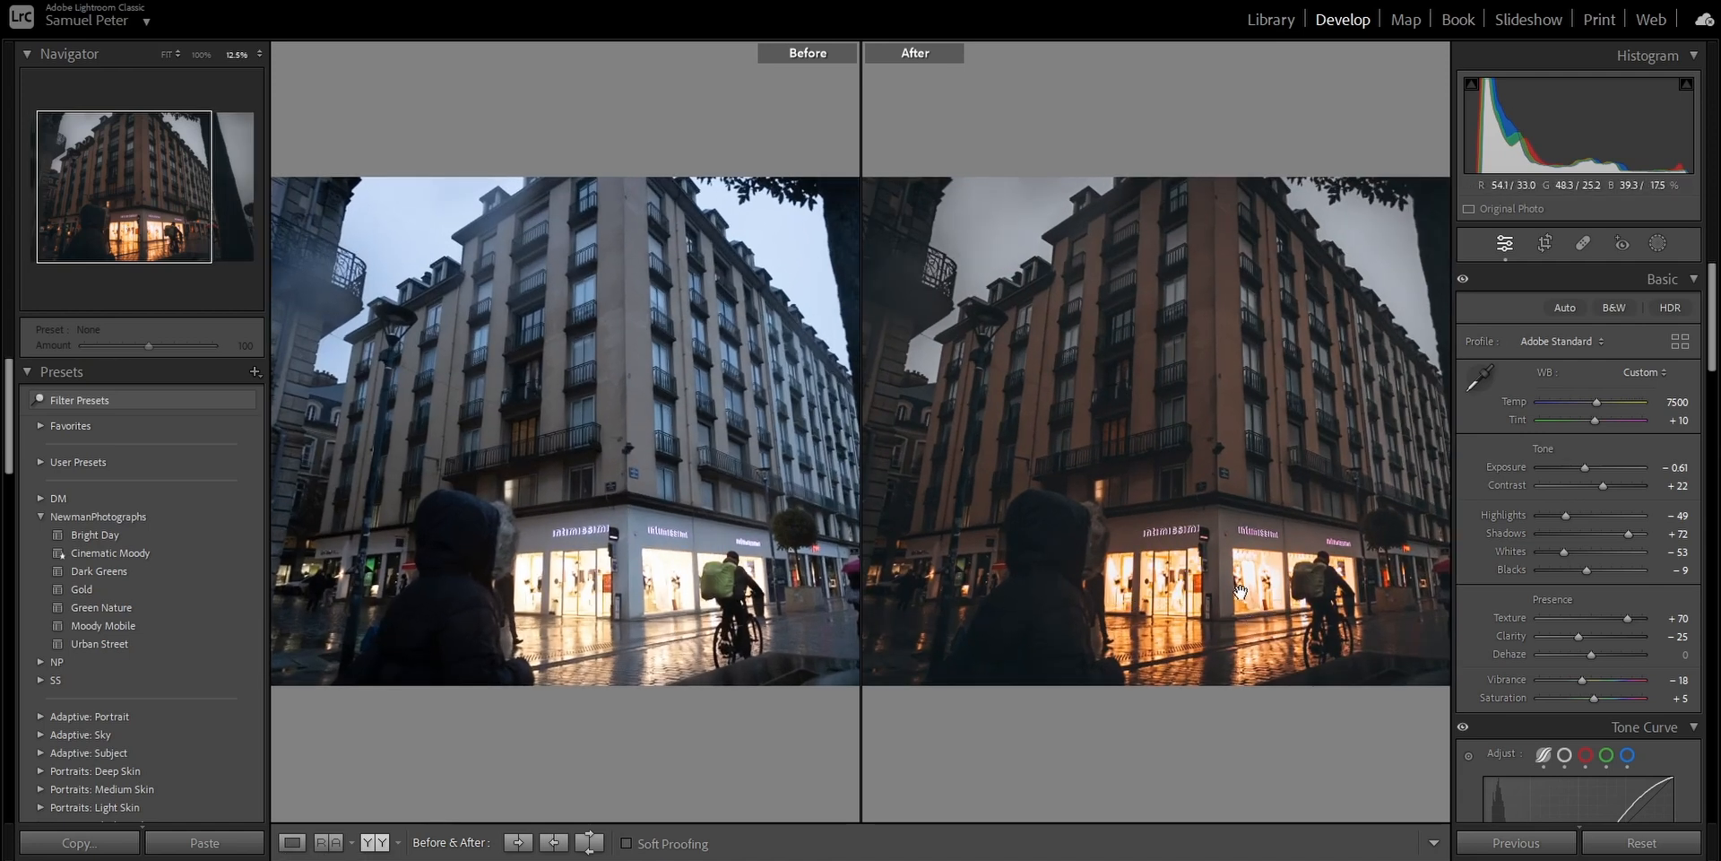
{"action": "left_click", "coordinate": [292, 842]}
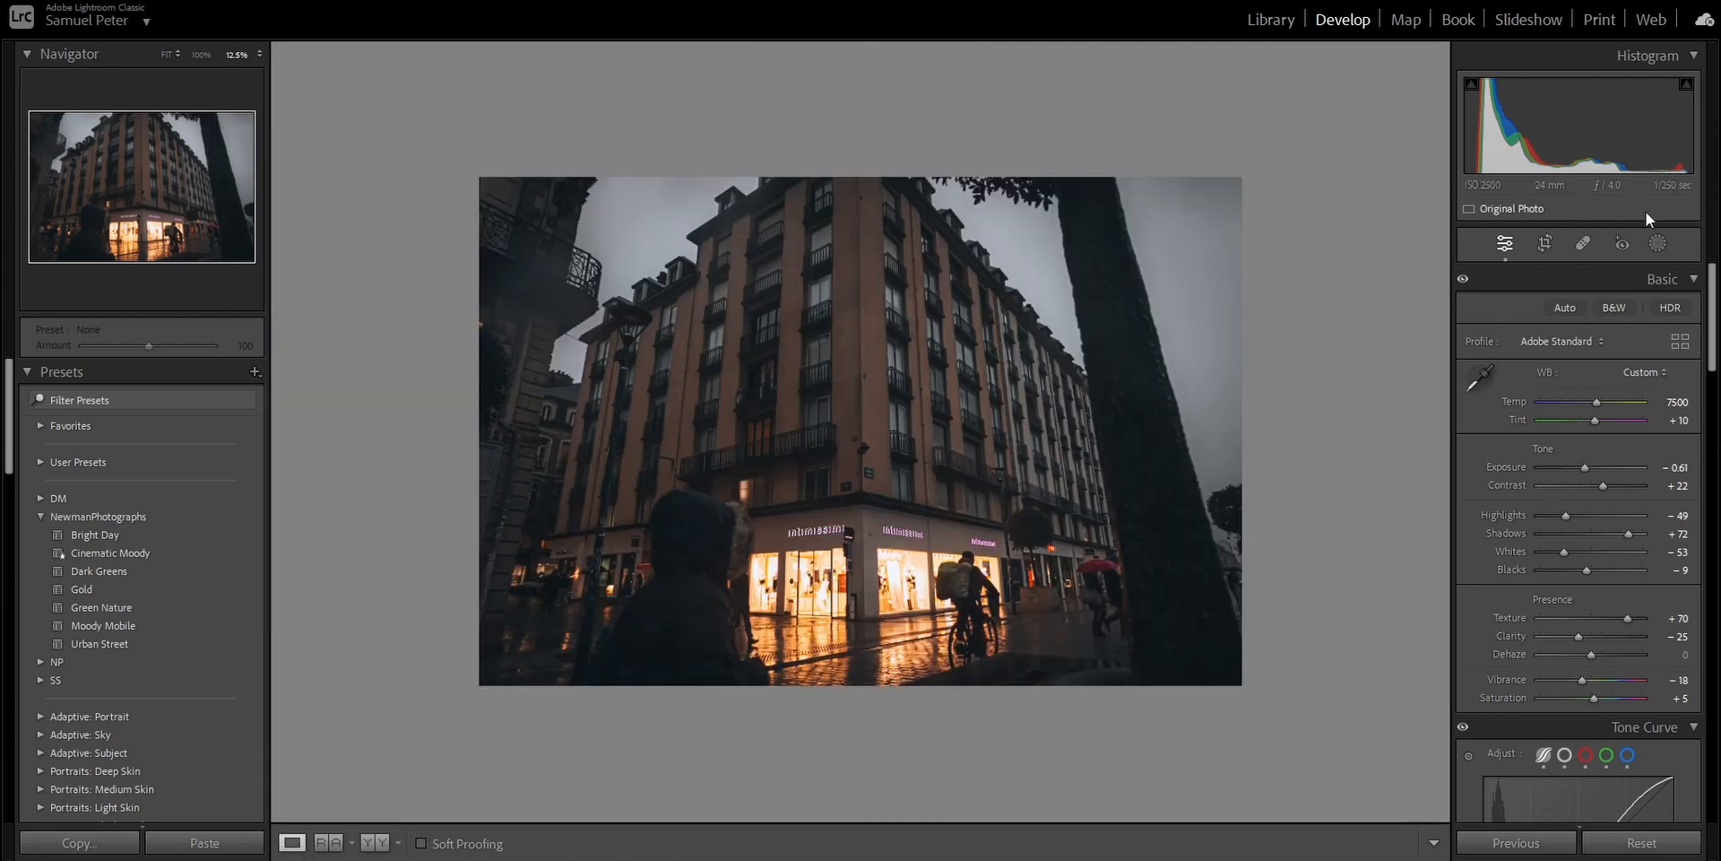
- Paint a brush mask with Size 15 and Feather 100 over the sky around the building, and hide the mask overlay
{"action": "left_click", "coordinate": [1658, 243]}
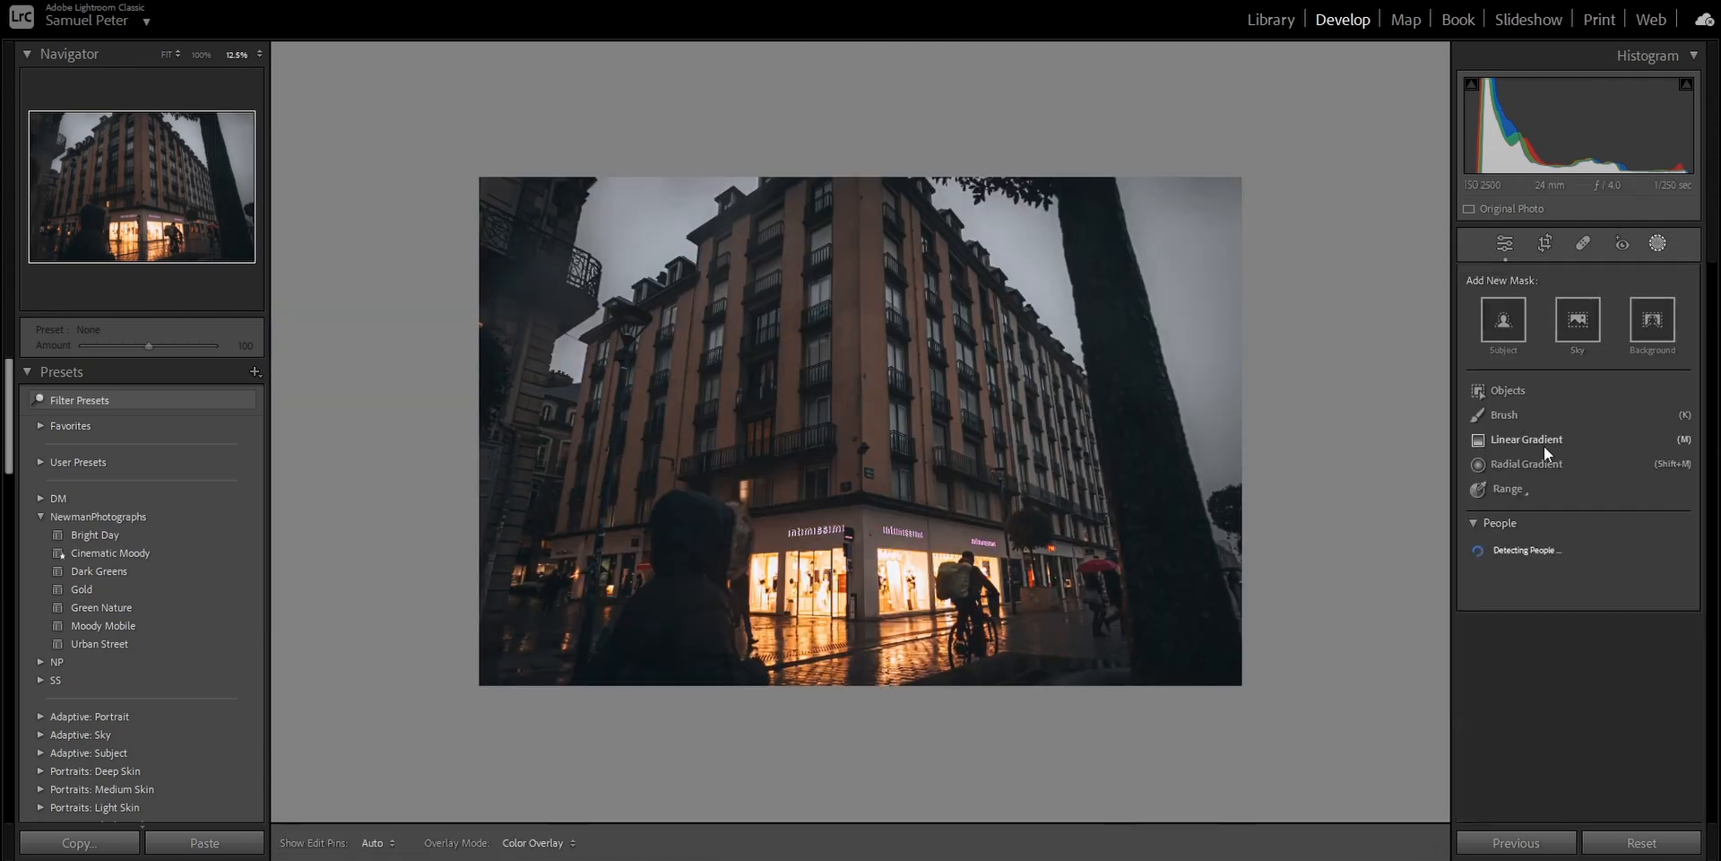
{"action": "key", "text": "k"}
{"action": "mouse_move", "coordinate": [591, 265]}
{"action": "left_mouse_down"}
{"action": "mouse_move", "coordinate": [578, 280]}
{"action": "mouse_move", "coordinate": [638, 255]}
{"action": "left_mouse_up"}
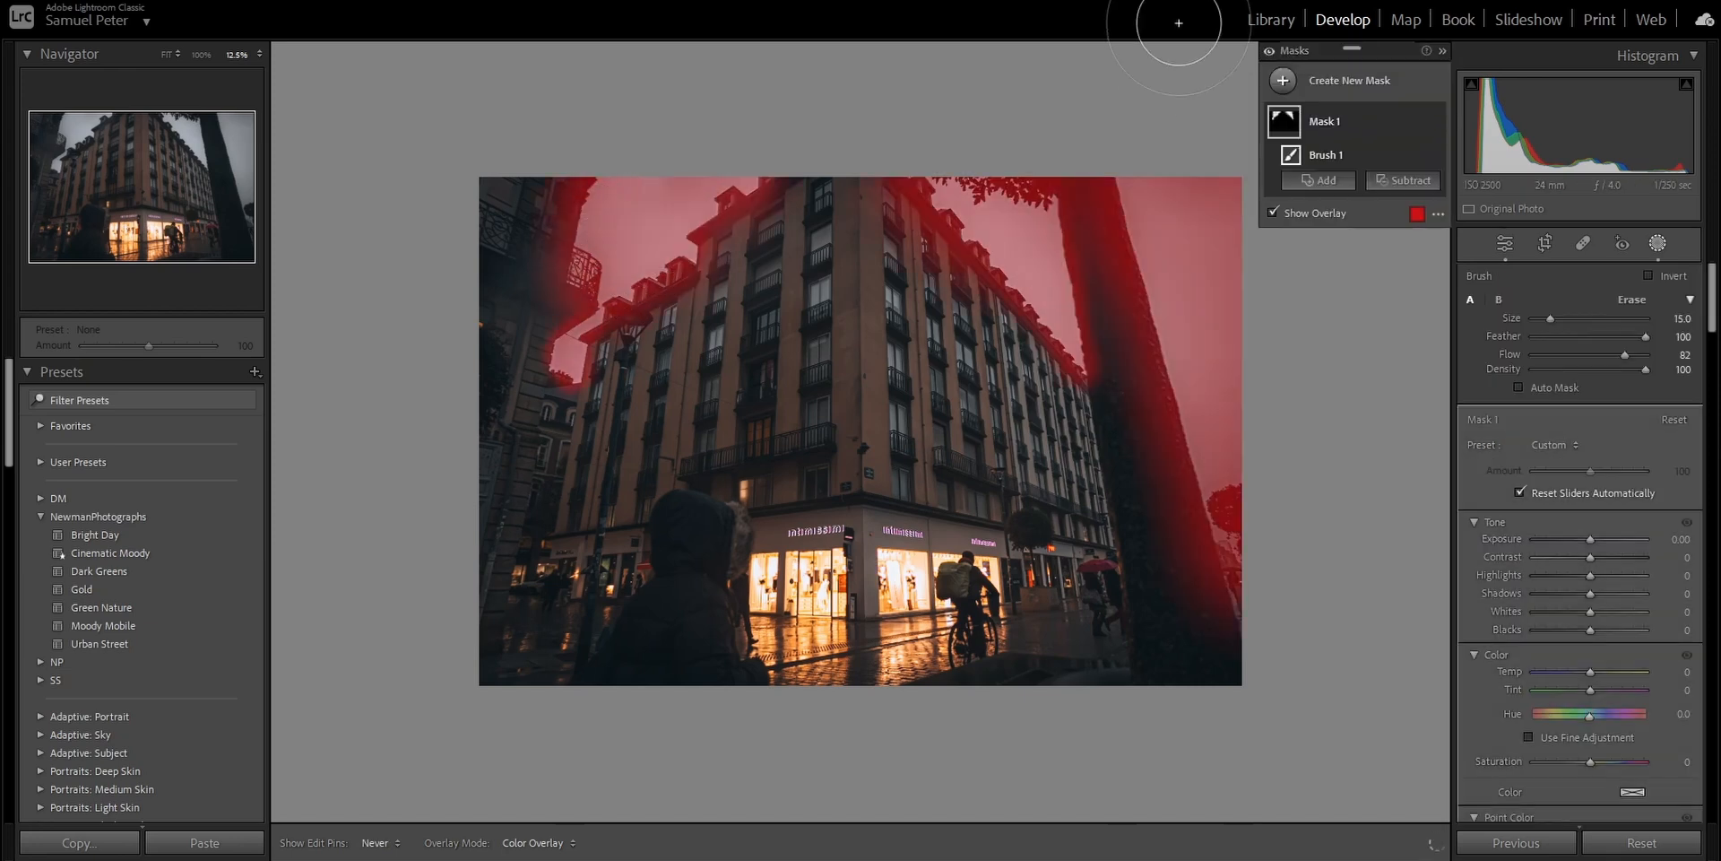
{"action": "left_click", "coordinate": [1330, 214]}
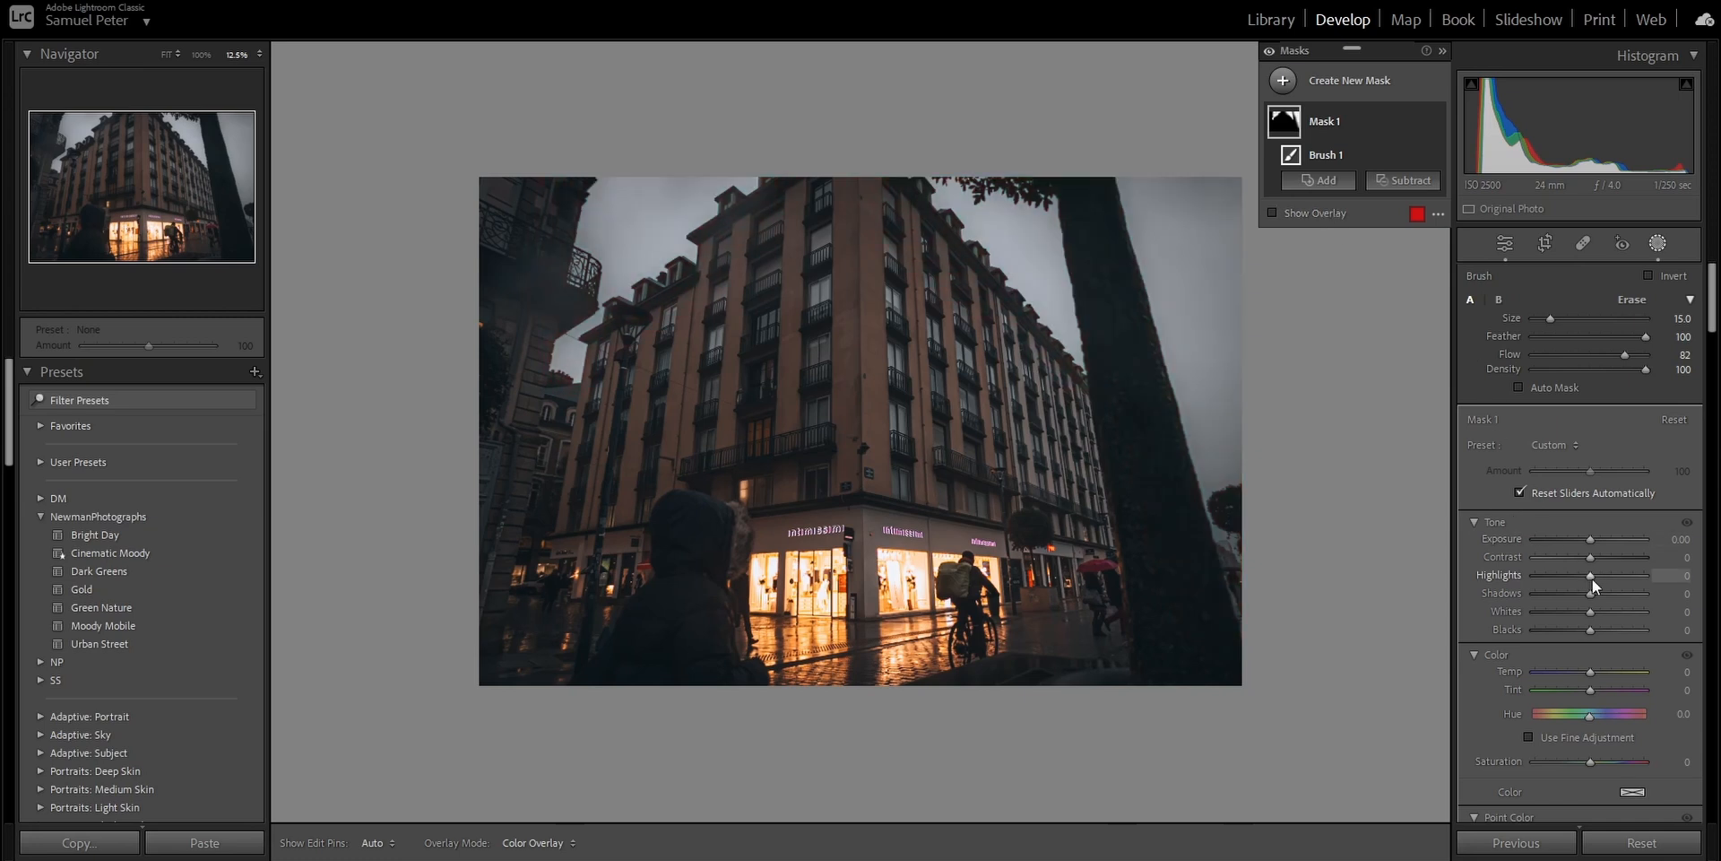
- Set the sky mask's Highlights to 80 and Dehaze to -11, and toggle mask visibility to check the effect
{"action": "left_click_drag", "start_coordinate": [1591, 577], "coordinate": [1634, 585]}
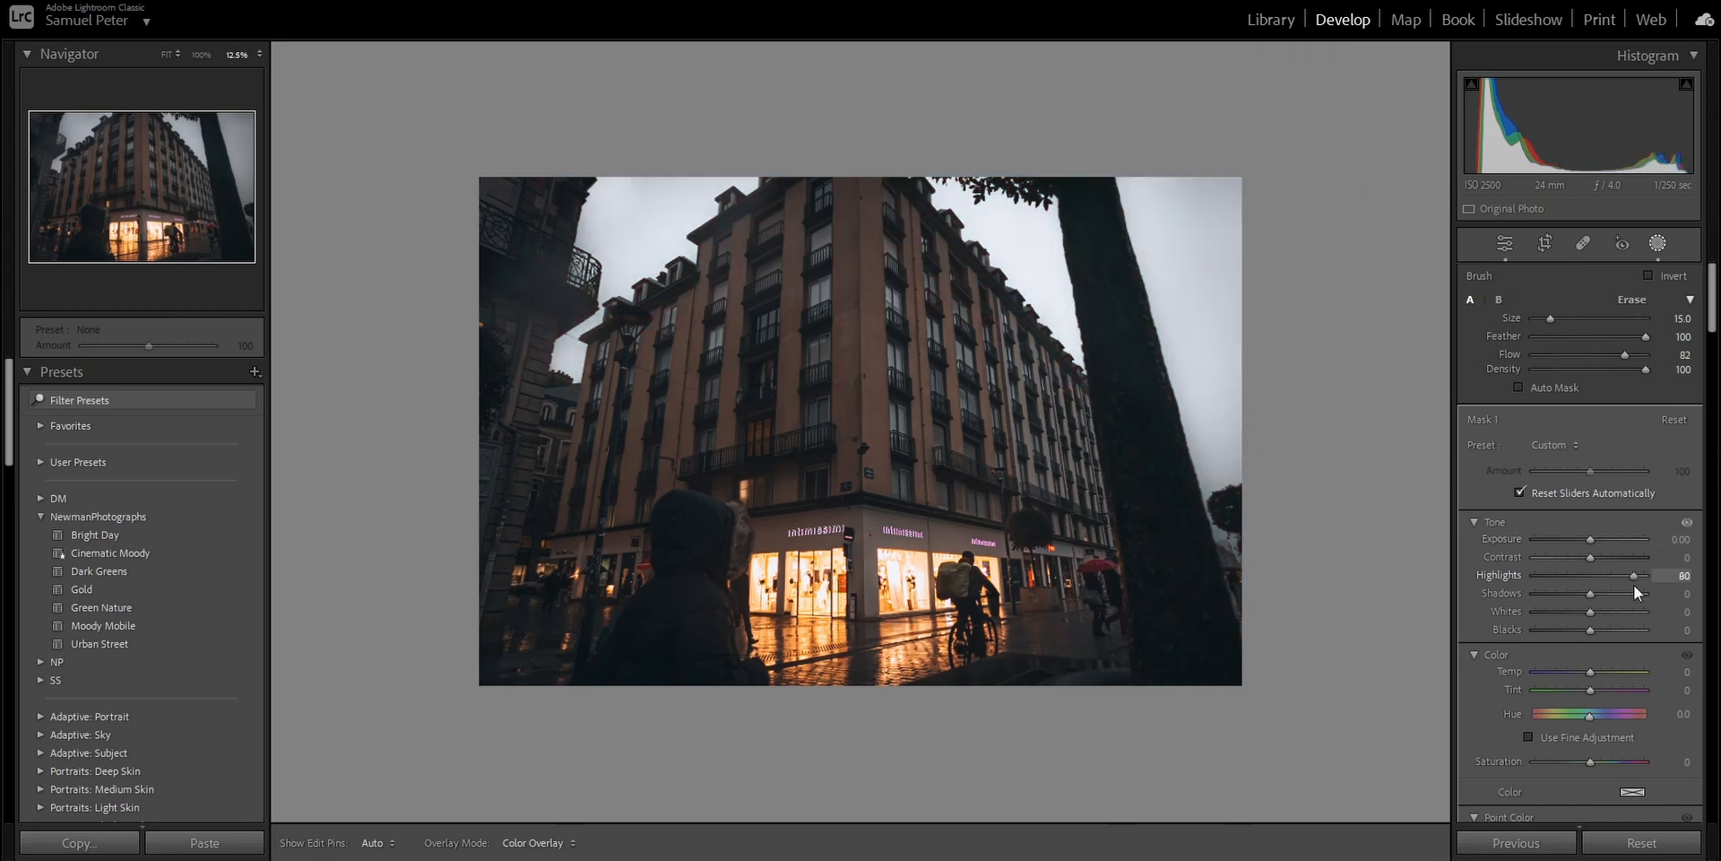
{"action": "scroll", "coordinate": [1525, 642], "scroll_direction": "down", "scroll_amount": 6}
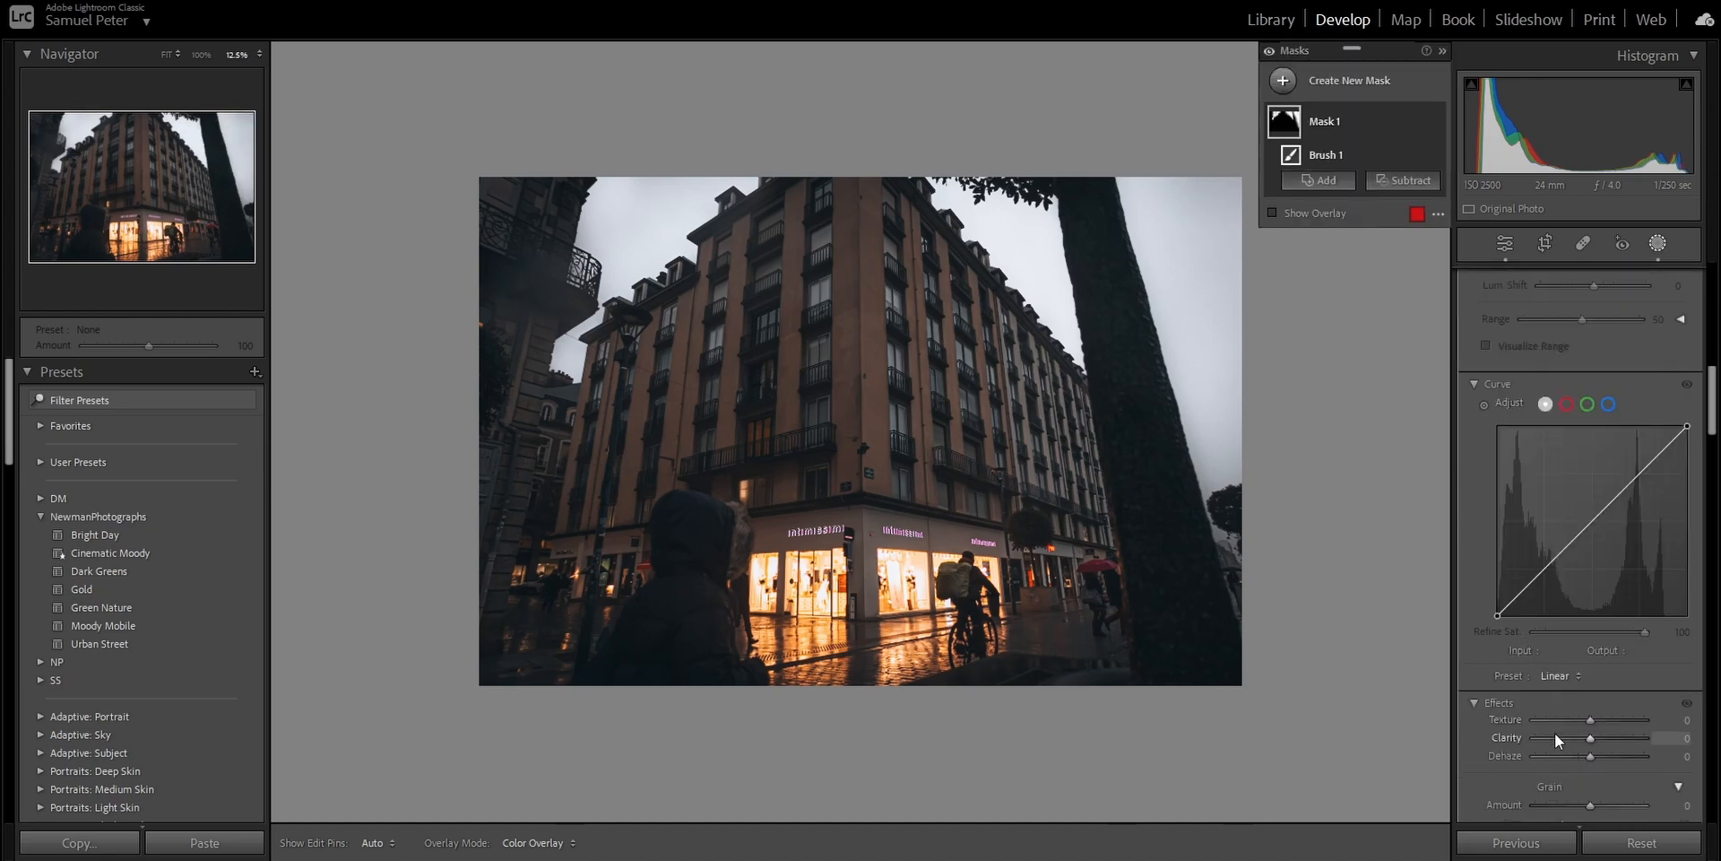
{"action": "left_click_drag", "start_coordinate": [1590, 756], "coordinate": [1580, 761]}
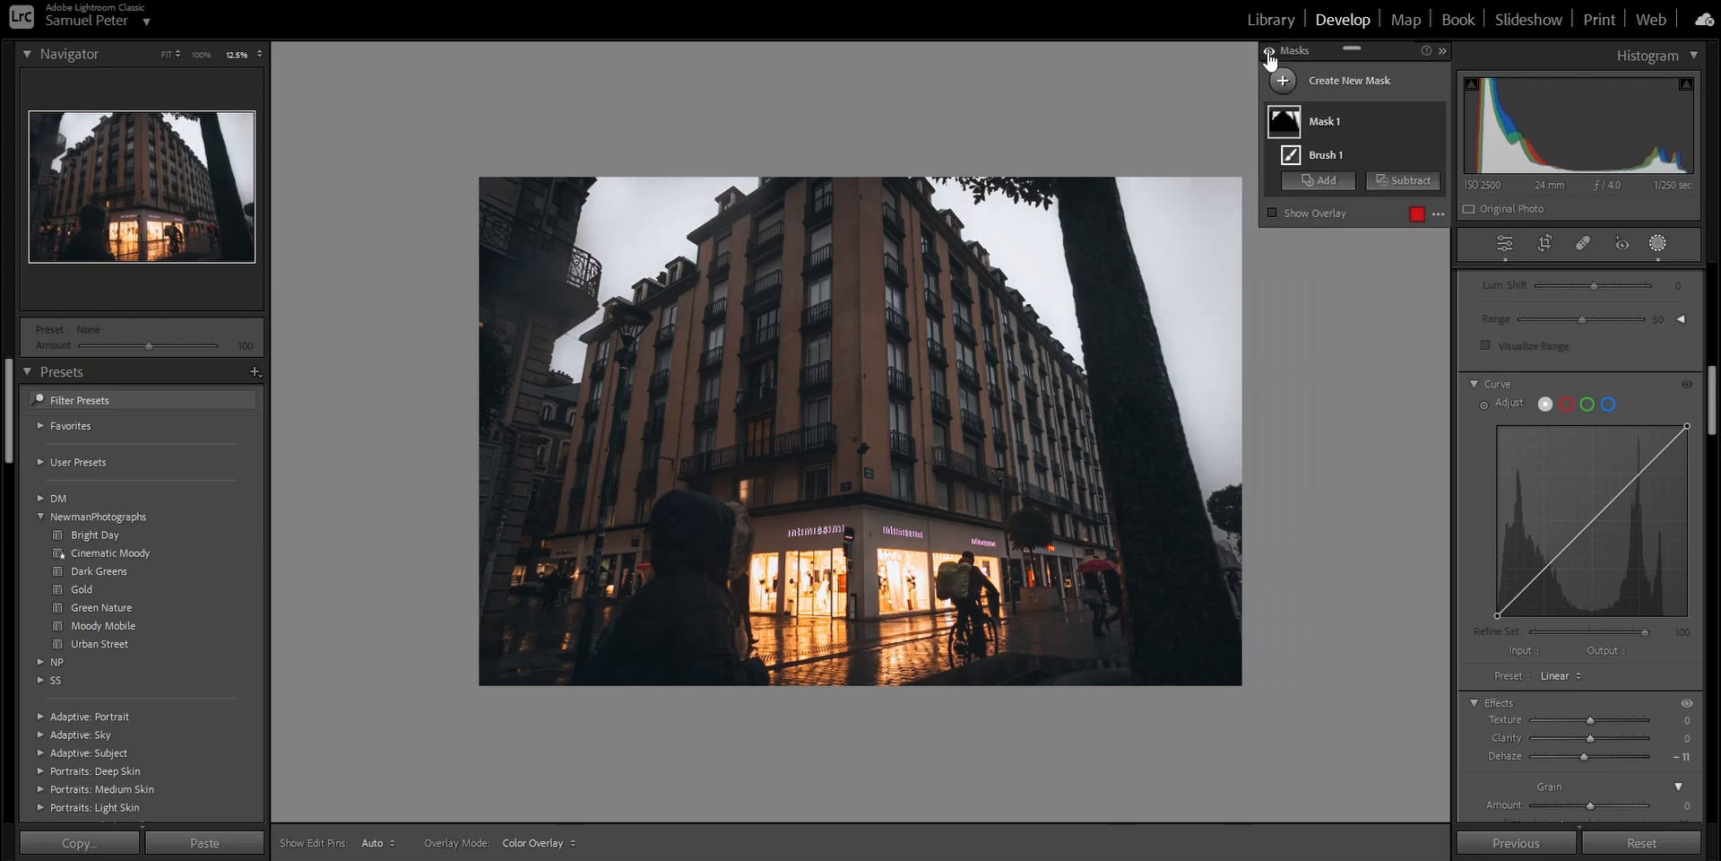
{"action": "left_click", "coordinate": [1268, 51]}
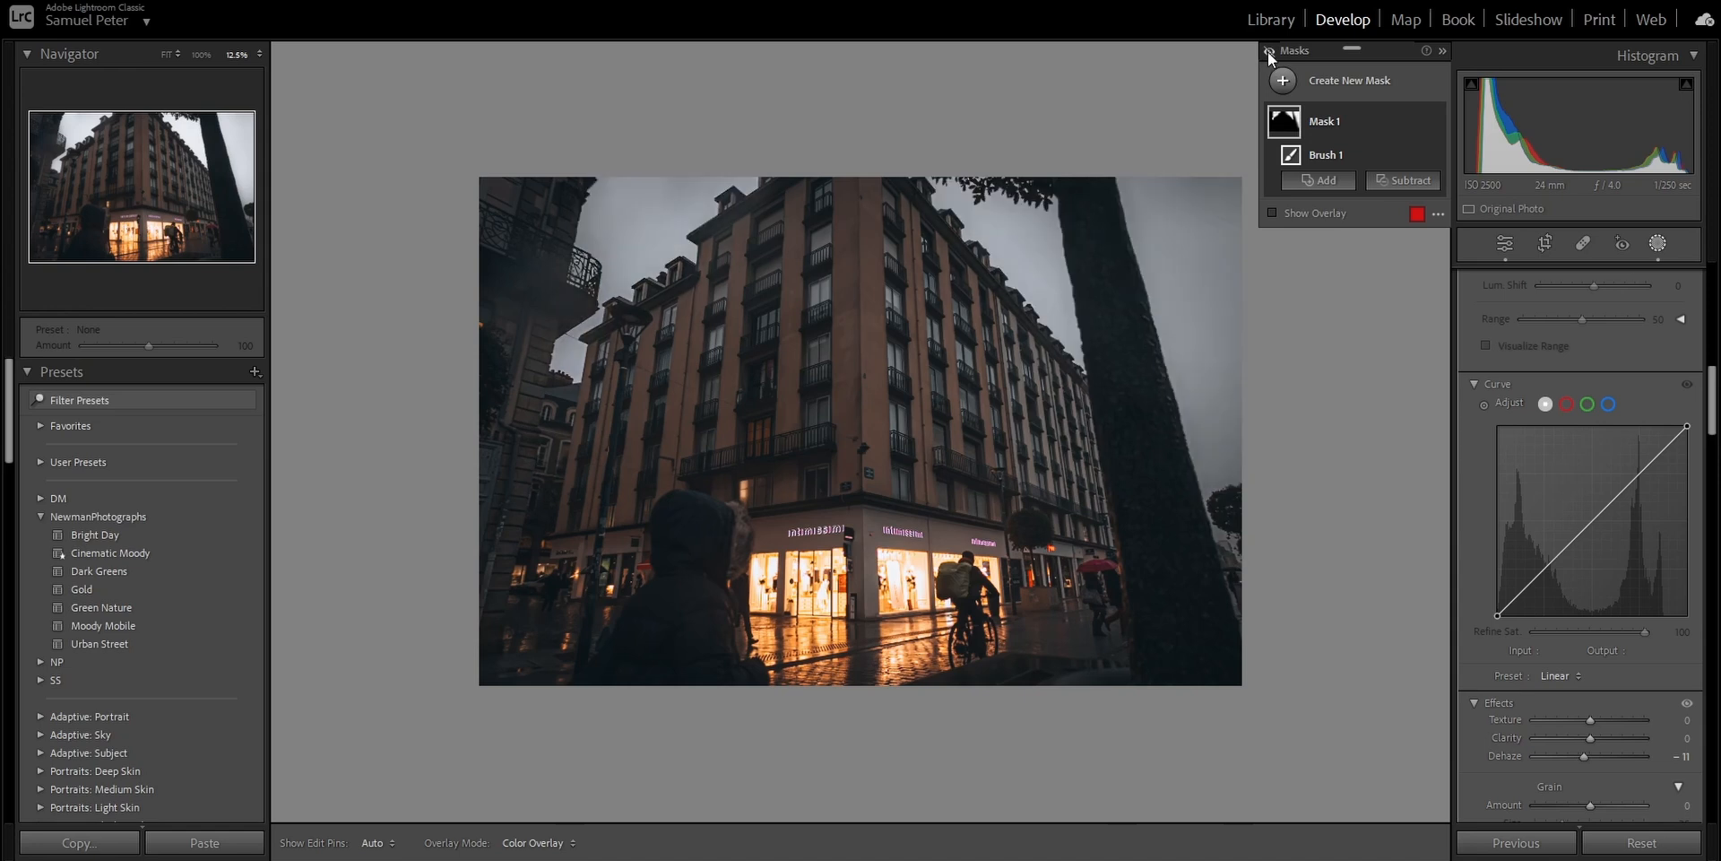
{"action": "left_click", "coordinate": [1268, 51]}
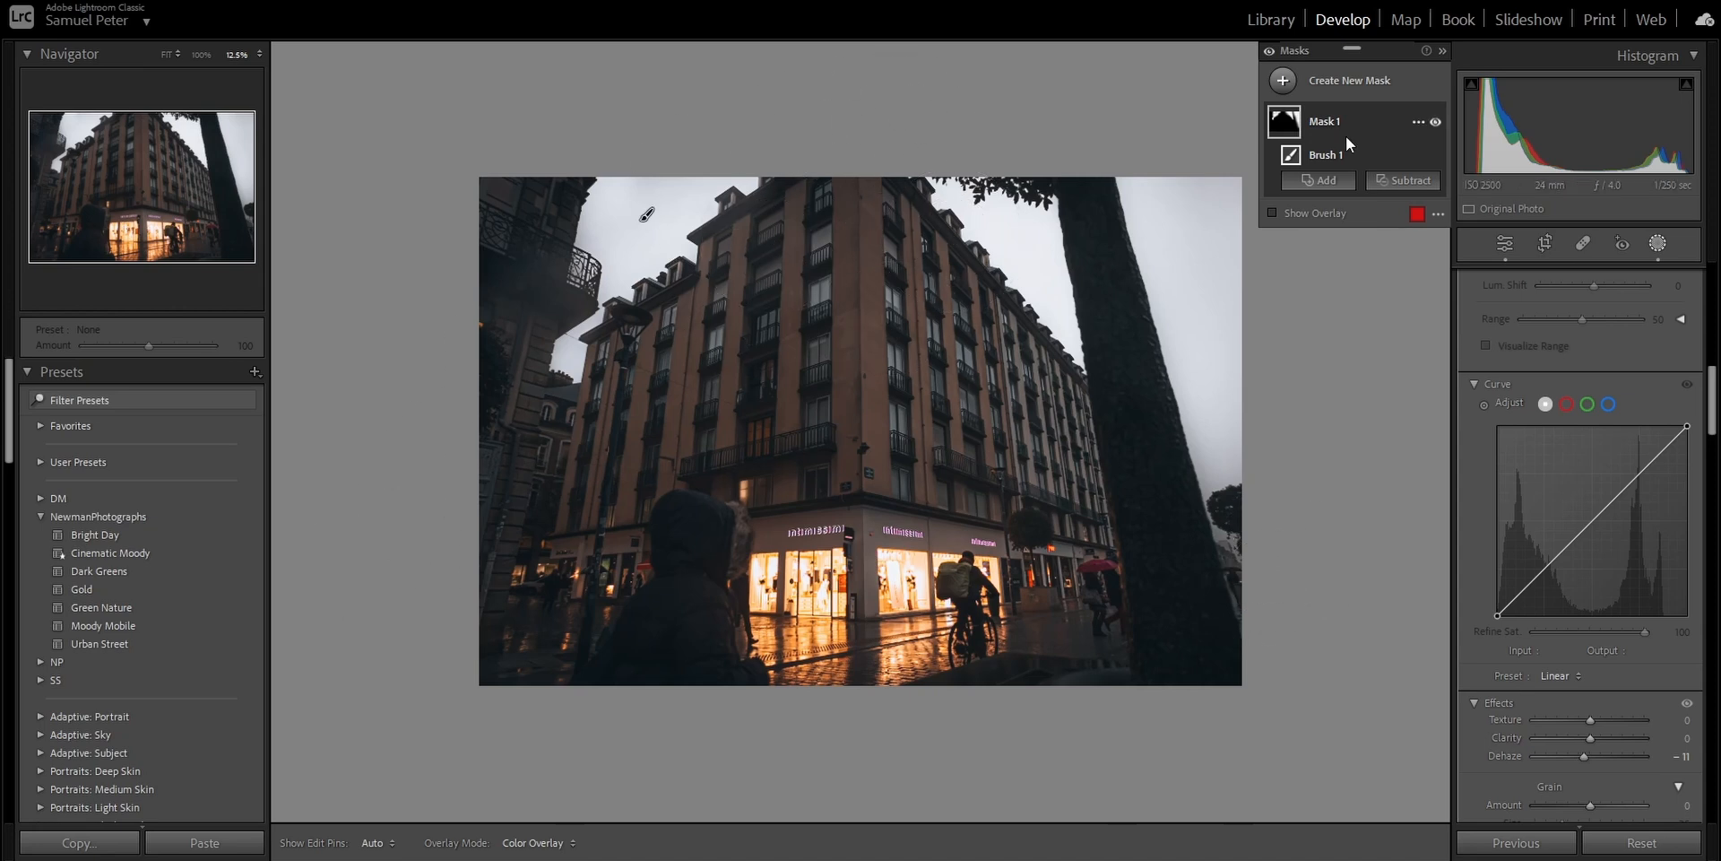
- Create a radial gradient mask over the building's corner facade, slightly raise its Exposure, and stretch it vertically toward the wet street
{"action": "left_click", "coordinate": [1370, 77]}
{"action": "left_click", "coordinate": [1393, 292]}
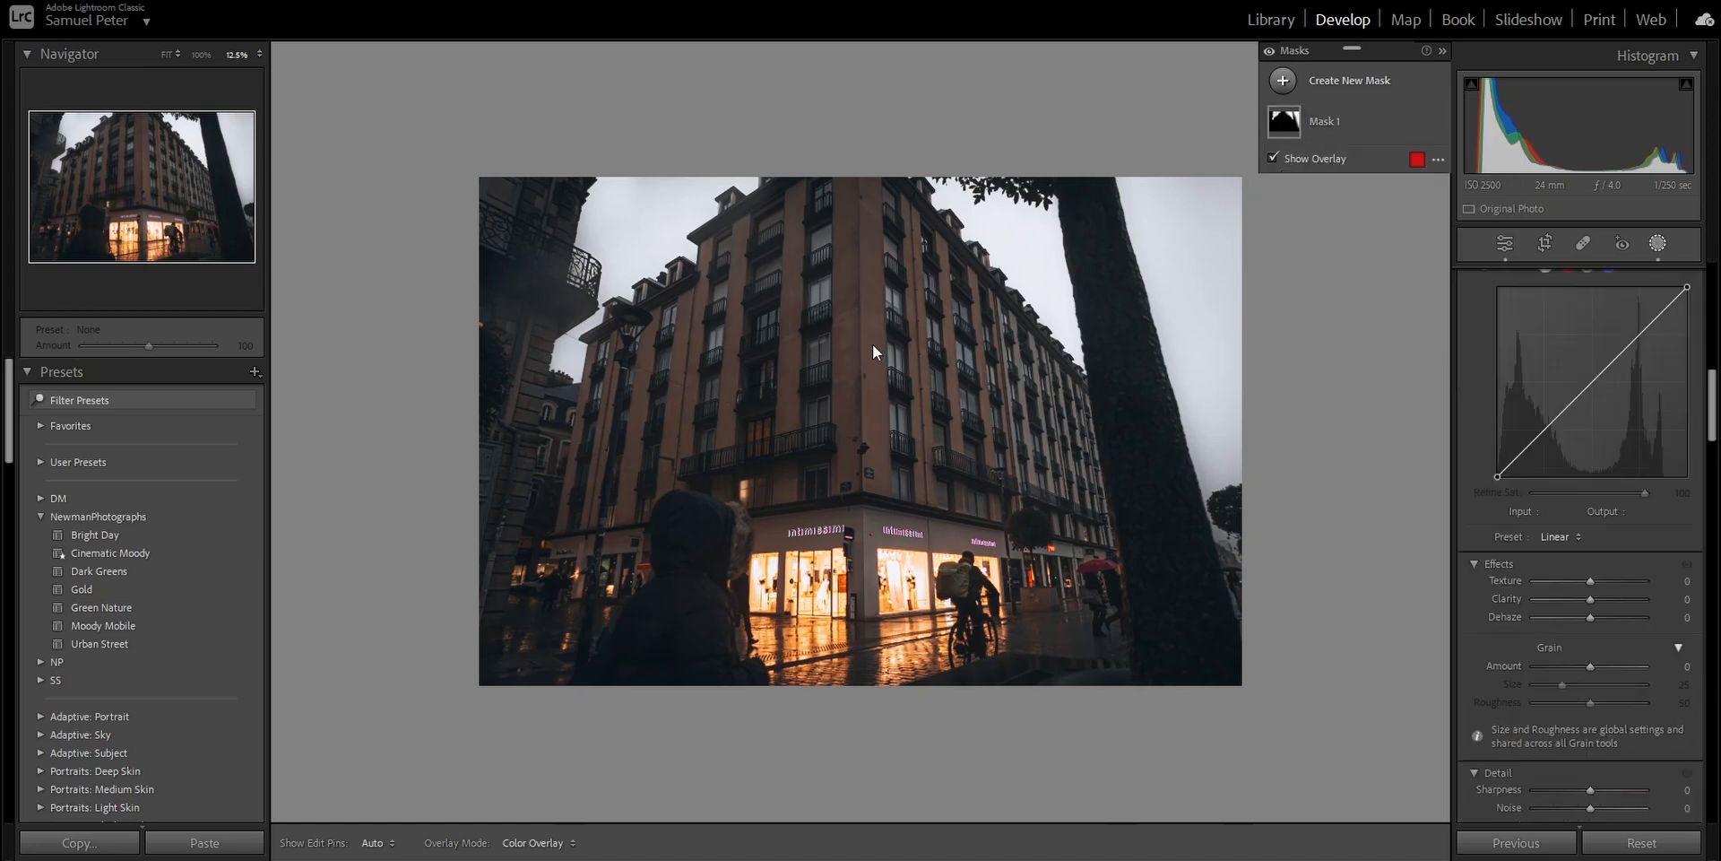
{"action": "left_click_drag", "start_coordinate": [859, 330], "coordinate": [1065, 562]}
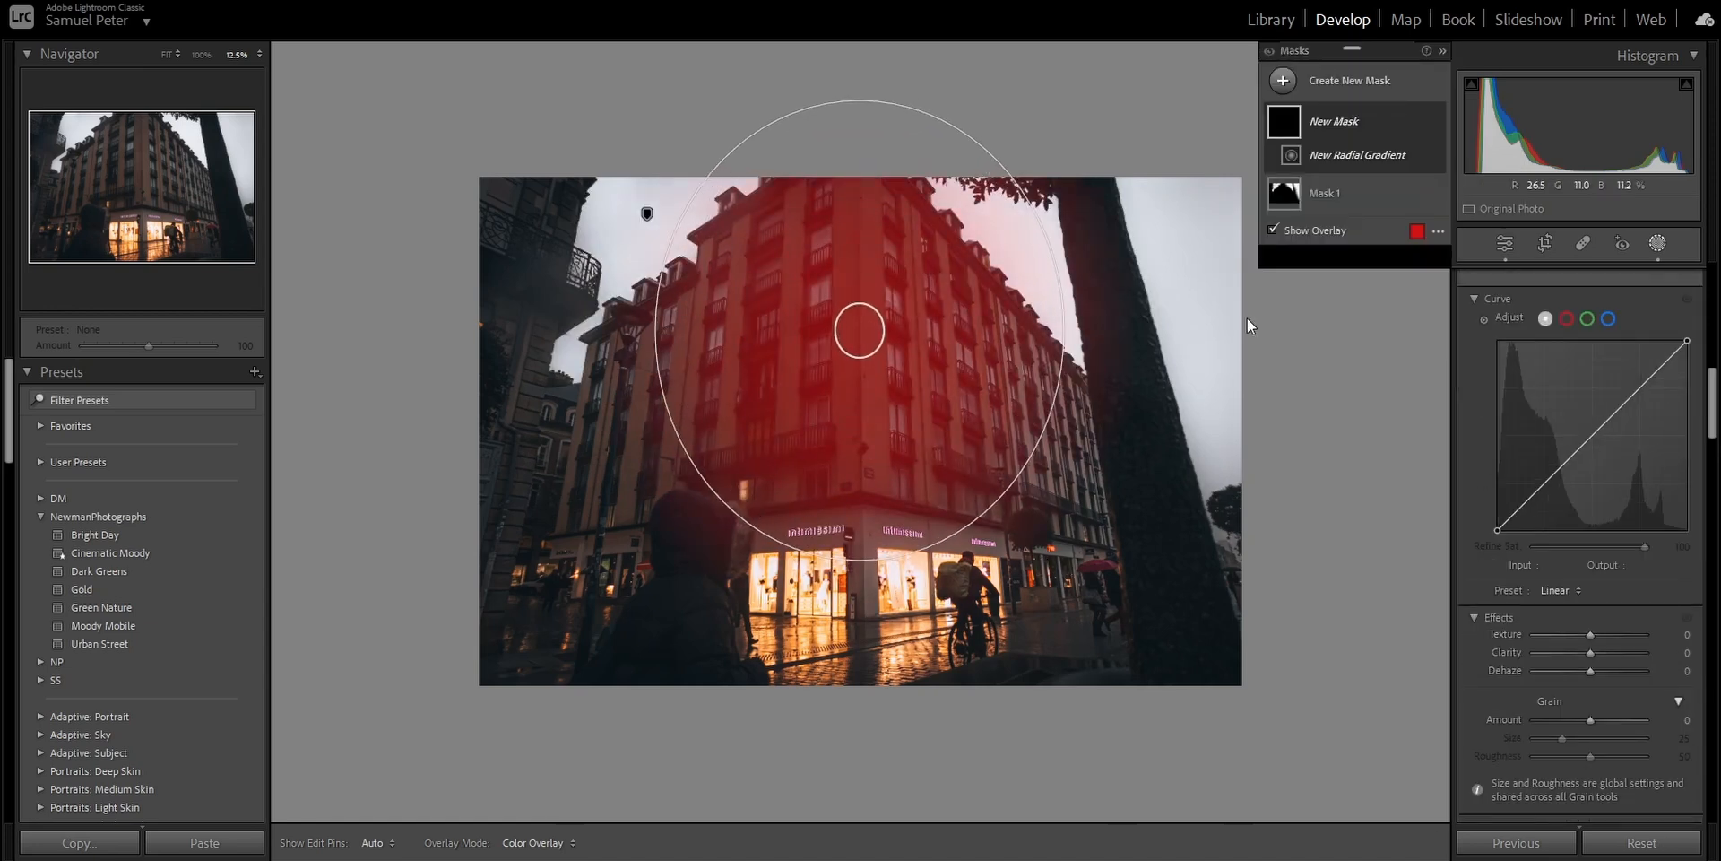
{"action": "scroll", "coordinate": [1494, 545], "scroll_direction": "up", "scroll_amount": 10}
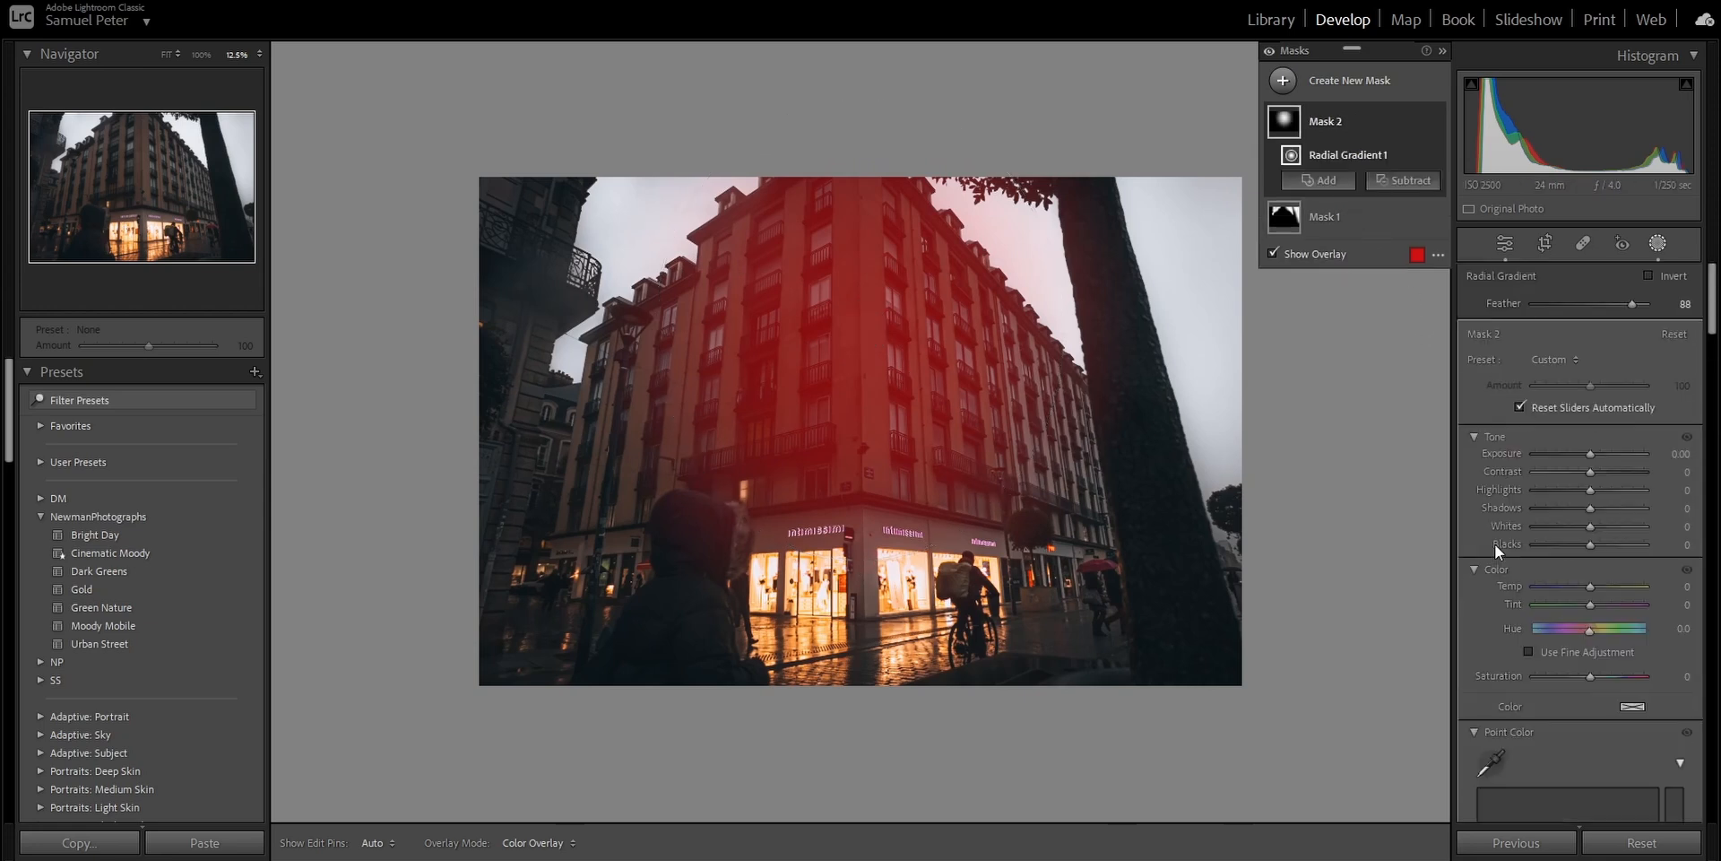
{"action": "left_click_drag", "start_coordinate": [1588, 456], "coordinate": [1597, 455]}
{"action": "left_click_drag", "start_coordinate": [859, 561], "coordinate": [859, 642]}
- Duplicate and invert the radial gradient mask, and darken the surroundings with Exposure -0.56 and Blacks -2
{"action": "right_click", "coordinate": [1422, 120]}
{"action": "left_click", "coordinate": [1471, 180]}
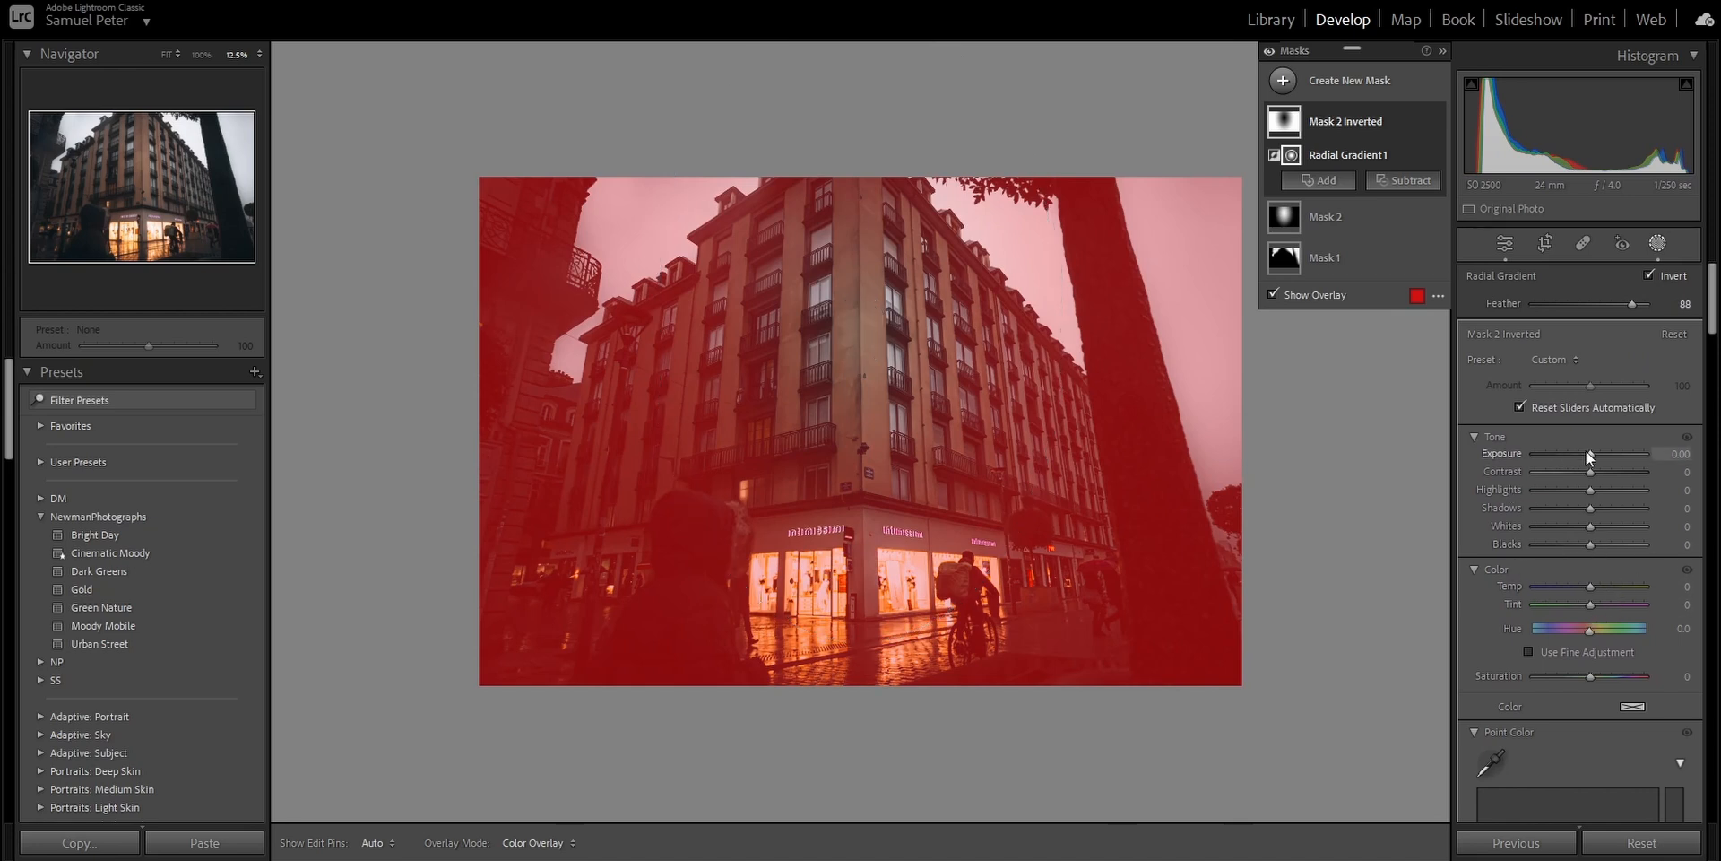
{"action": "left_click_drag", "start_coordinate": [1587, 452], "coordinate": [1579, 456]}
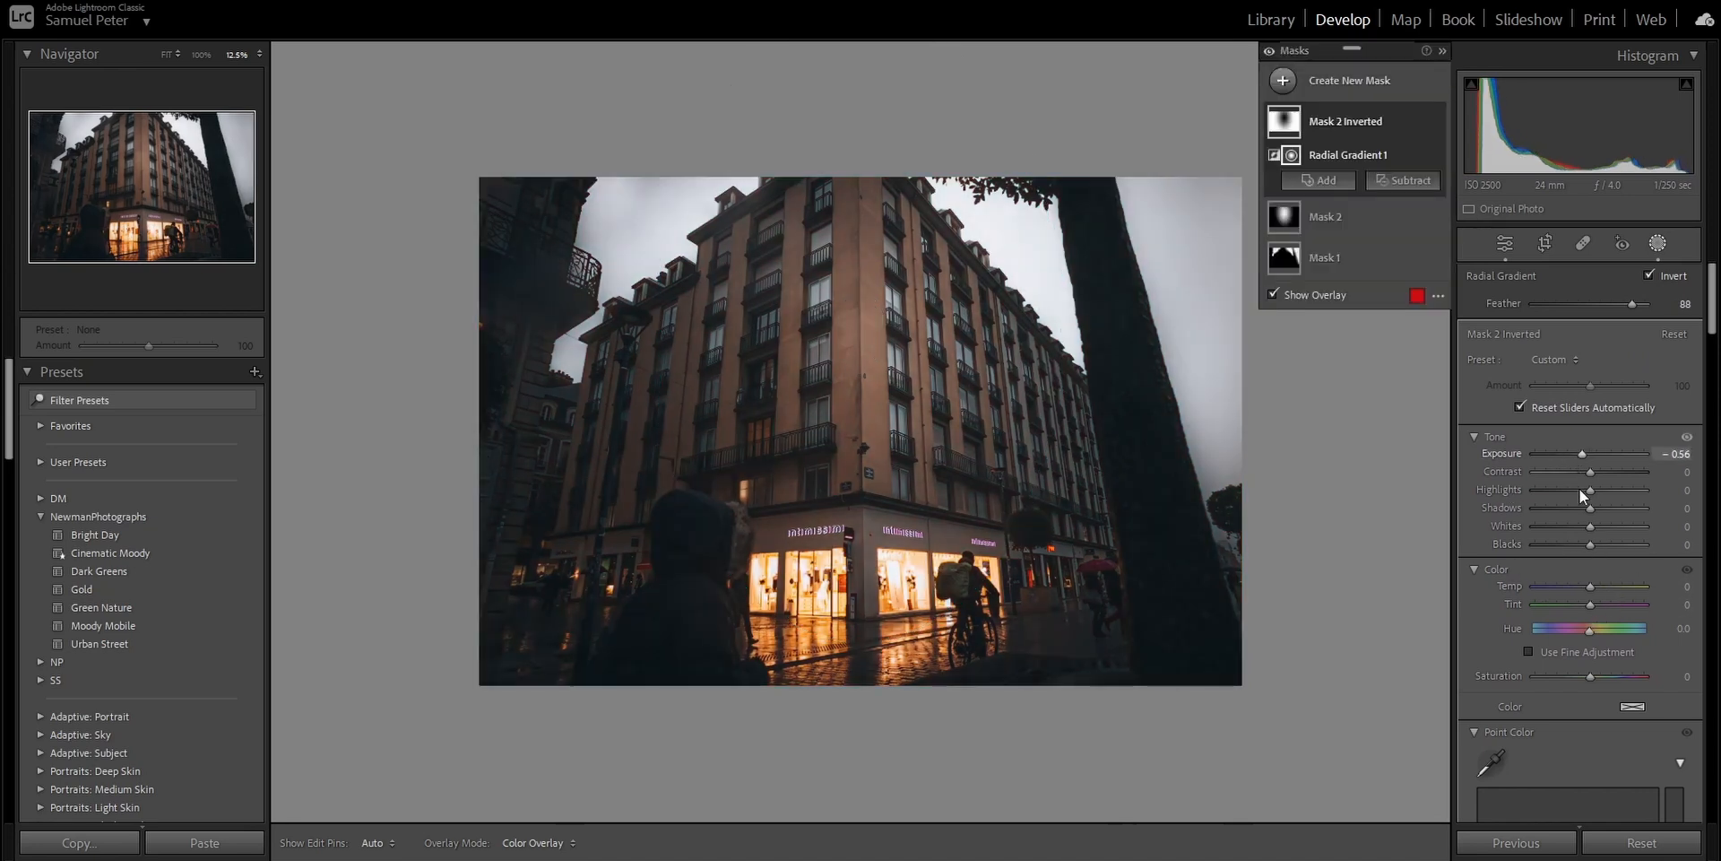
{"action": "left_click_drag", "start_coordinate": [1589, 551], "coordinate": [1589, 548]}
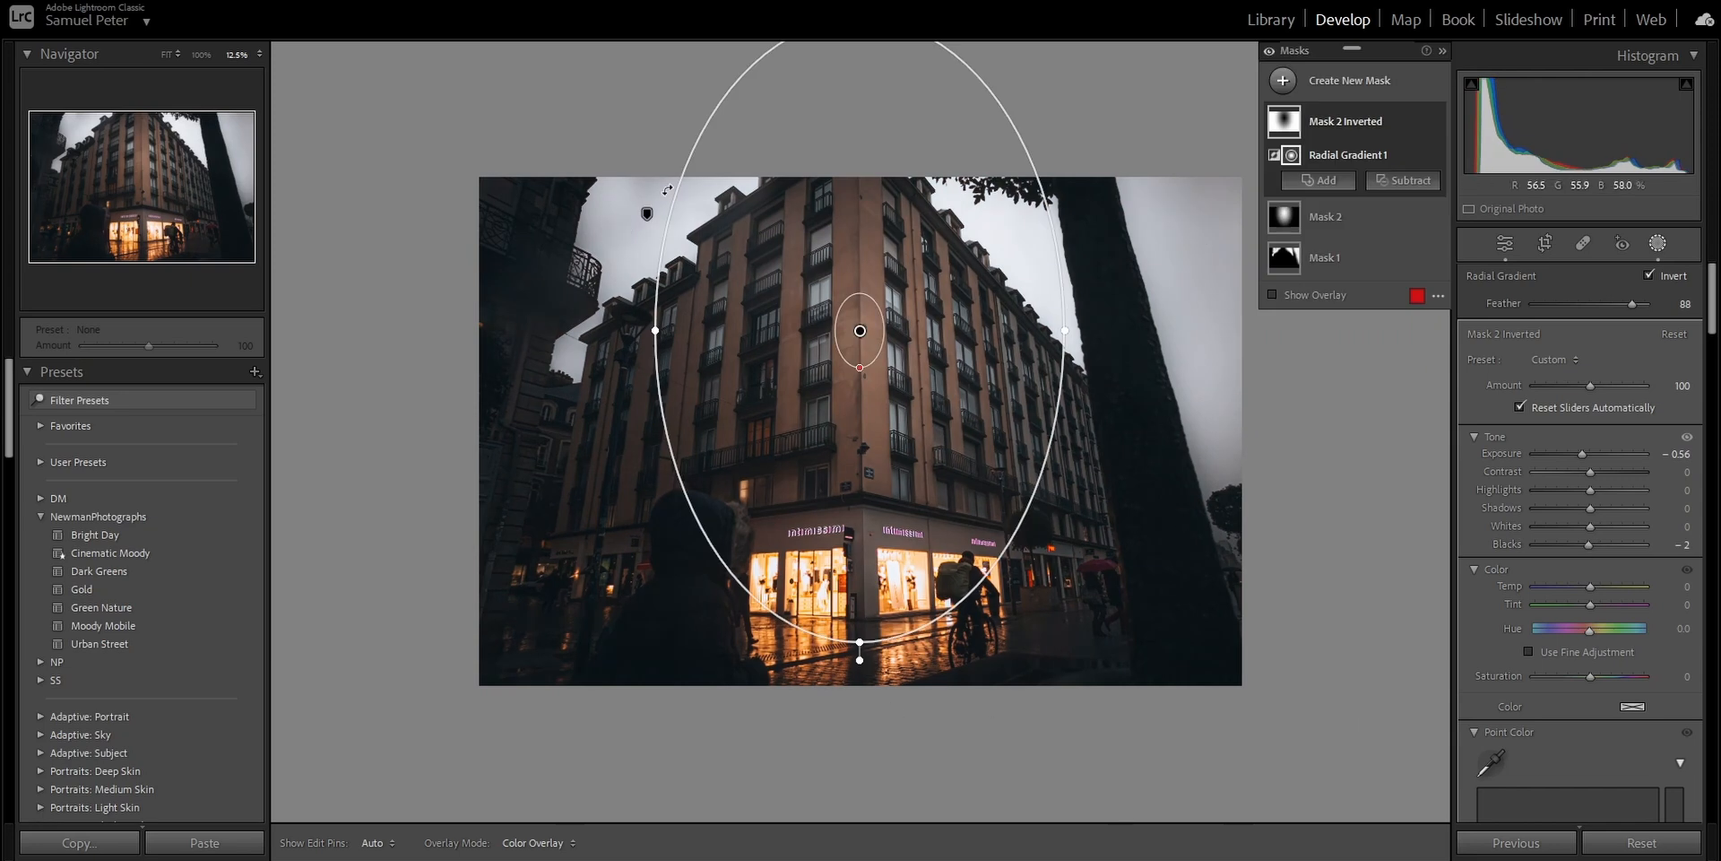
- Subtract the sky areas around the building from the inverted mask with a brush at Size 10
{"action": "mouse_move", "coordinate": [1418, 157]}
{"action": "left_click", "coordinate": [1404, 180]}
{"action": "left_click", "coordinate": [1423, 353]}
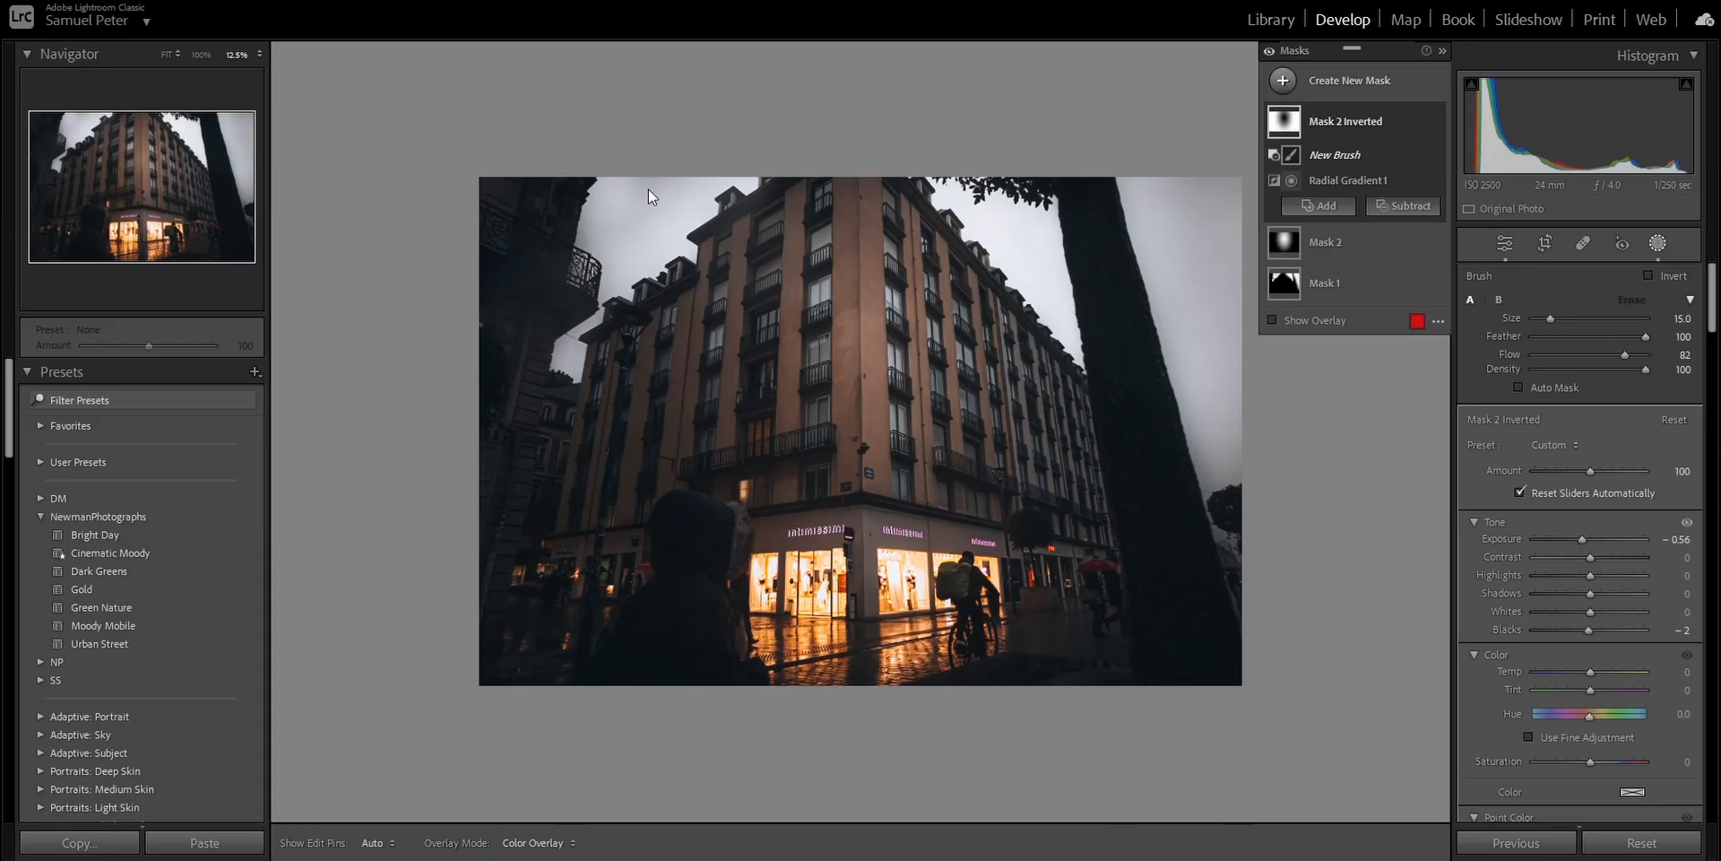
{"action": "mouse_move", "coordinate": [584, 349]}
{"action": "left_mouse_down"}
{"action": "mouse_move", "coordinate": [565, 356]}
{"action": "mouse_move", "coordinate": [636, 234]}
{"action": "left_mouse_up"}
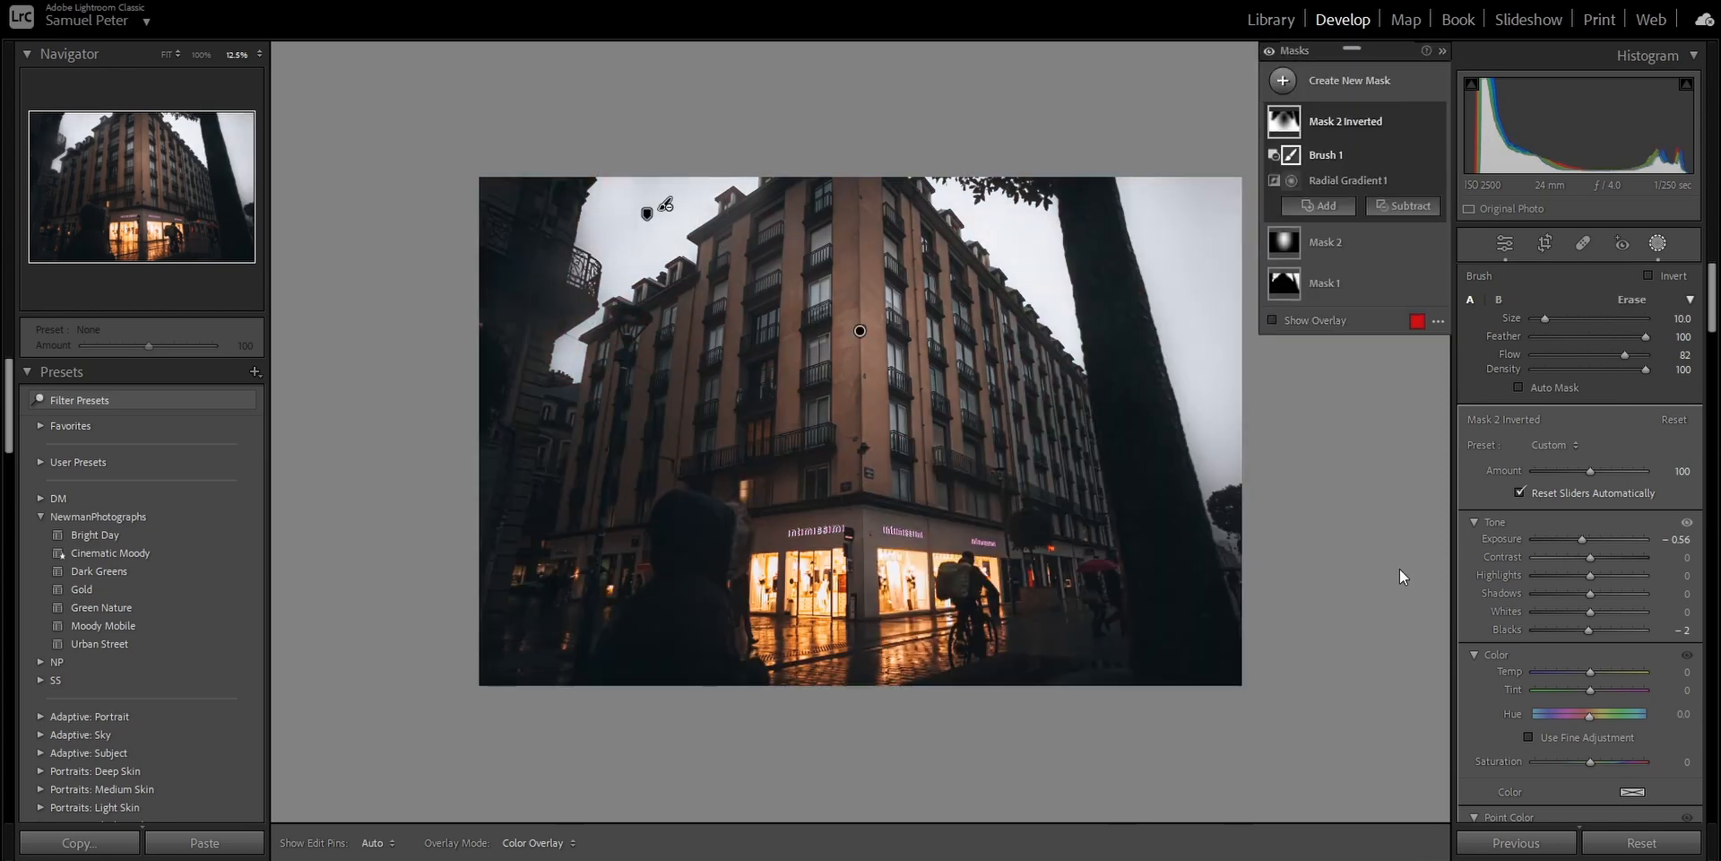
- Toggle all masks off and on to compare the building photo, and leave masking
{"action": "left_click", "coordinate": [1270, 52]}
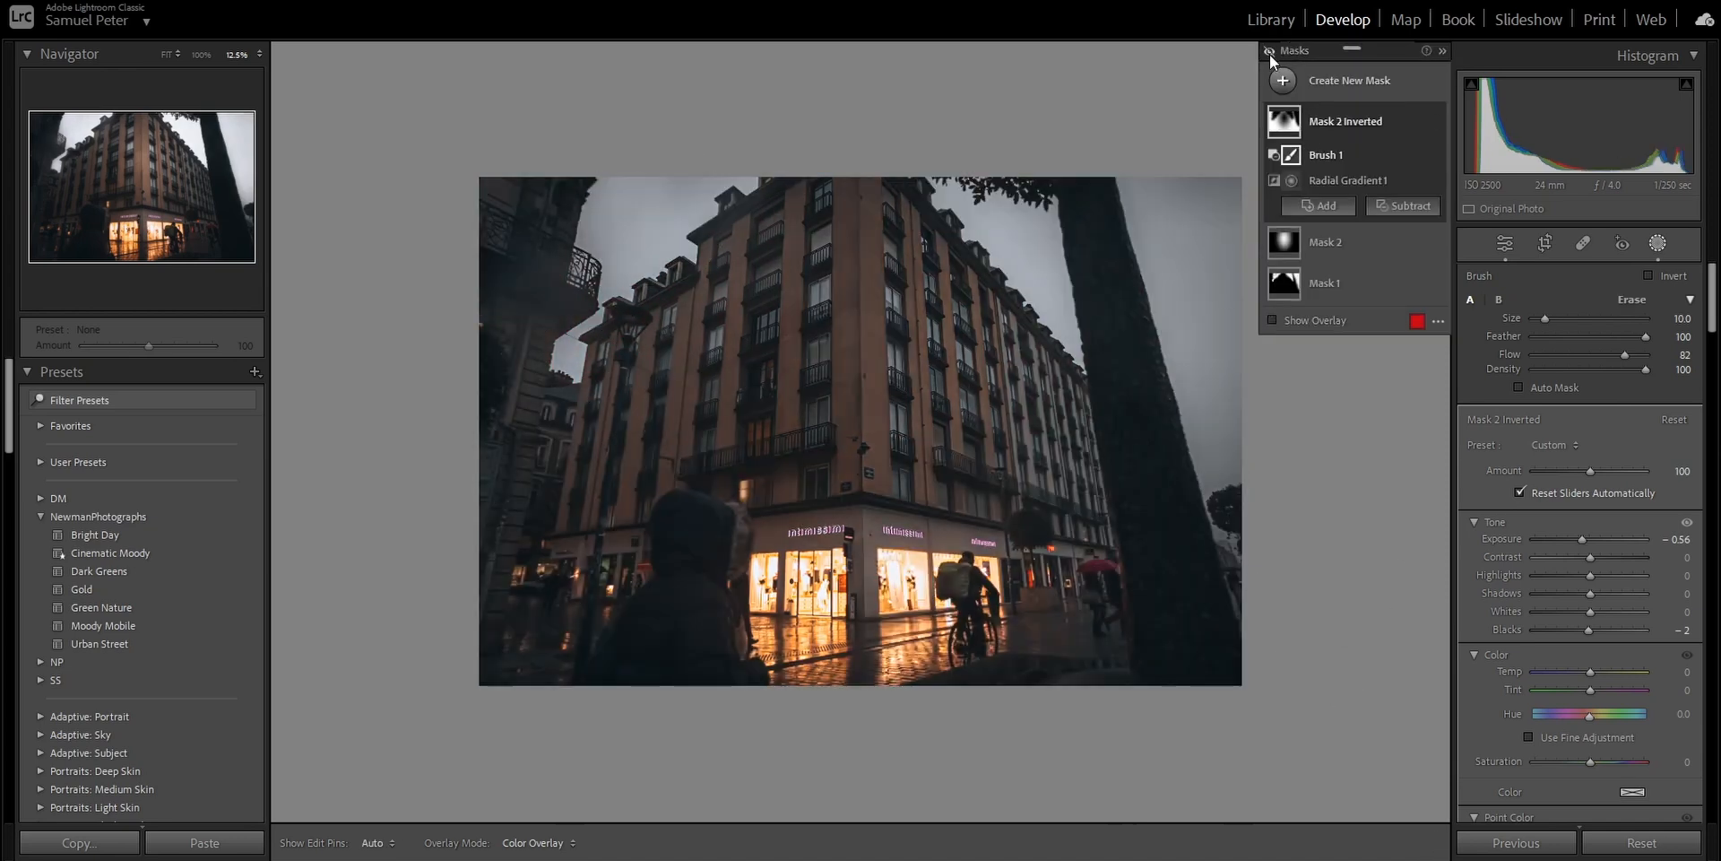
{"action": "left_click", "coordinate": [1269, 52]}
{"action": "left_click", "coordinate": [1270, 52]}
{"action": "left_click", "coordinate": [1270, 52]}
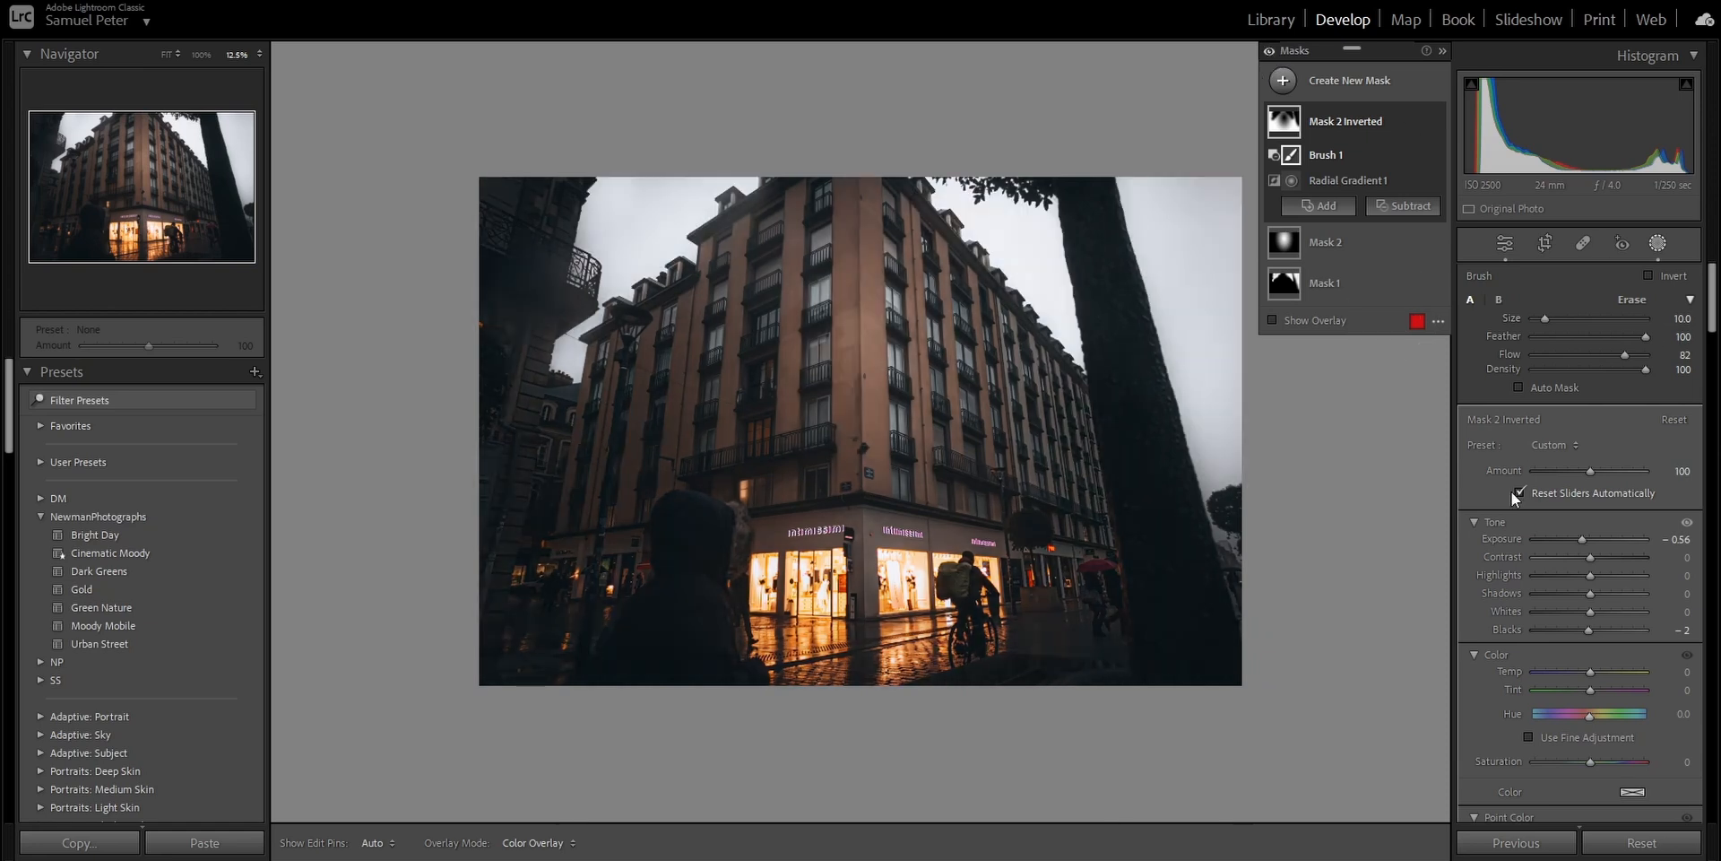
{"action": "left_click", "coordinate": [1511, 250]}
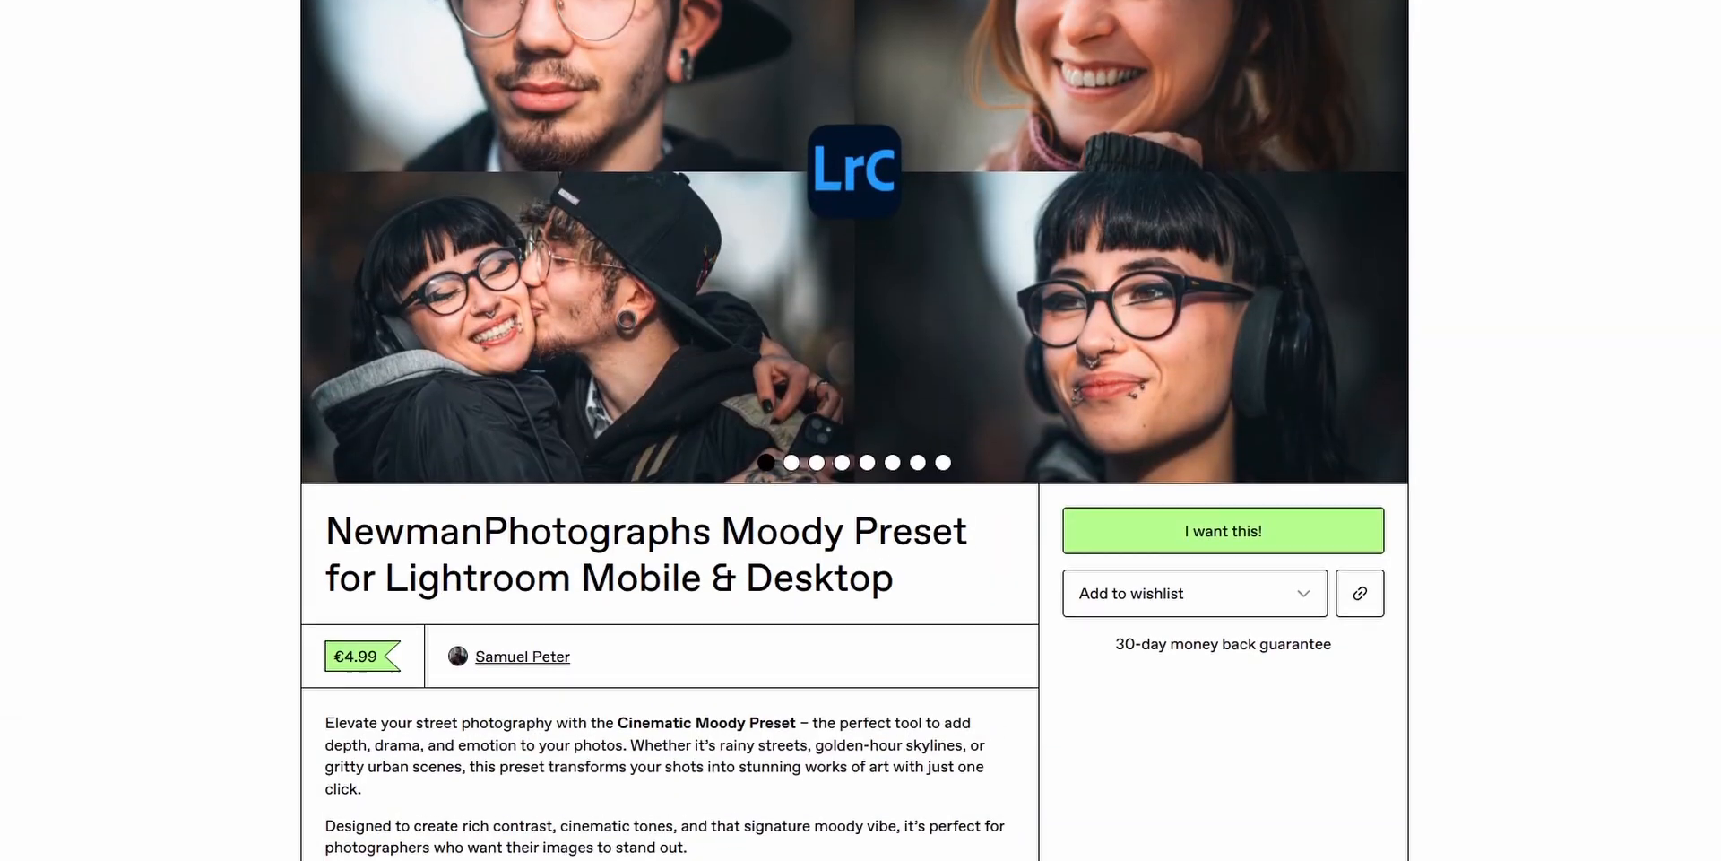
- Switch to the web page of the NewmanPhotographs Moody Preset and browse its sample photos through to the last one
{"action": "scroll", "coordinate": [1379, 368], "scroll_direction": "up", "scroll_amount": 3}
{"action": "left_click", "coordinate": [1379, 366]}
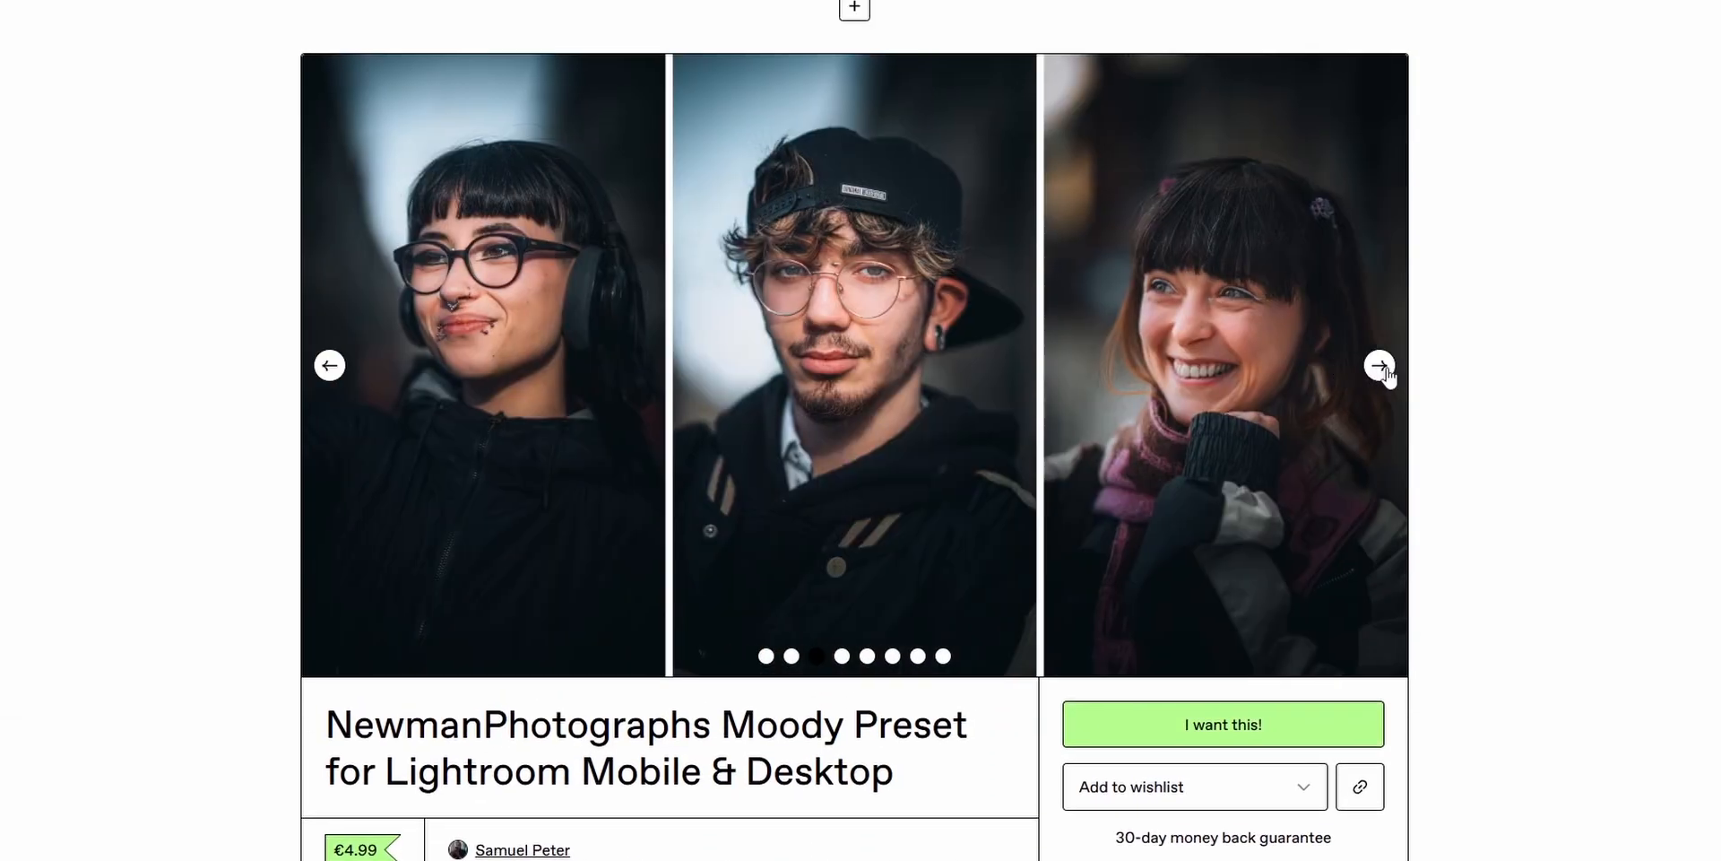
{"action": "left_click", "coordinate": [1379, 366]}
{"action": "left_click", "coordinate": [1382, 367]}
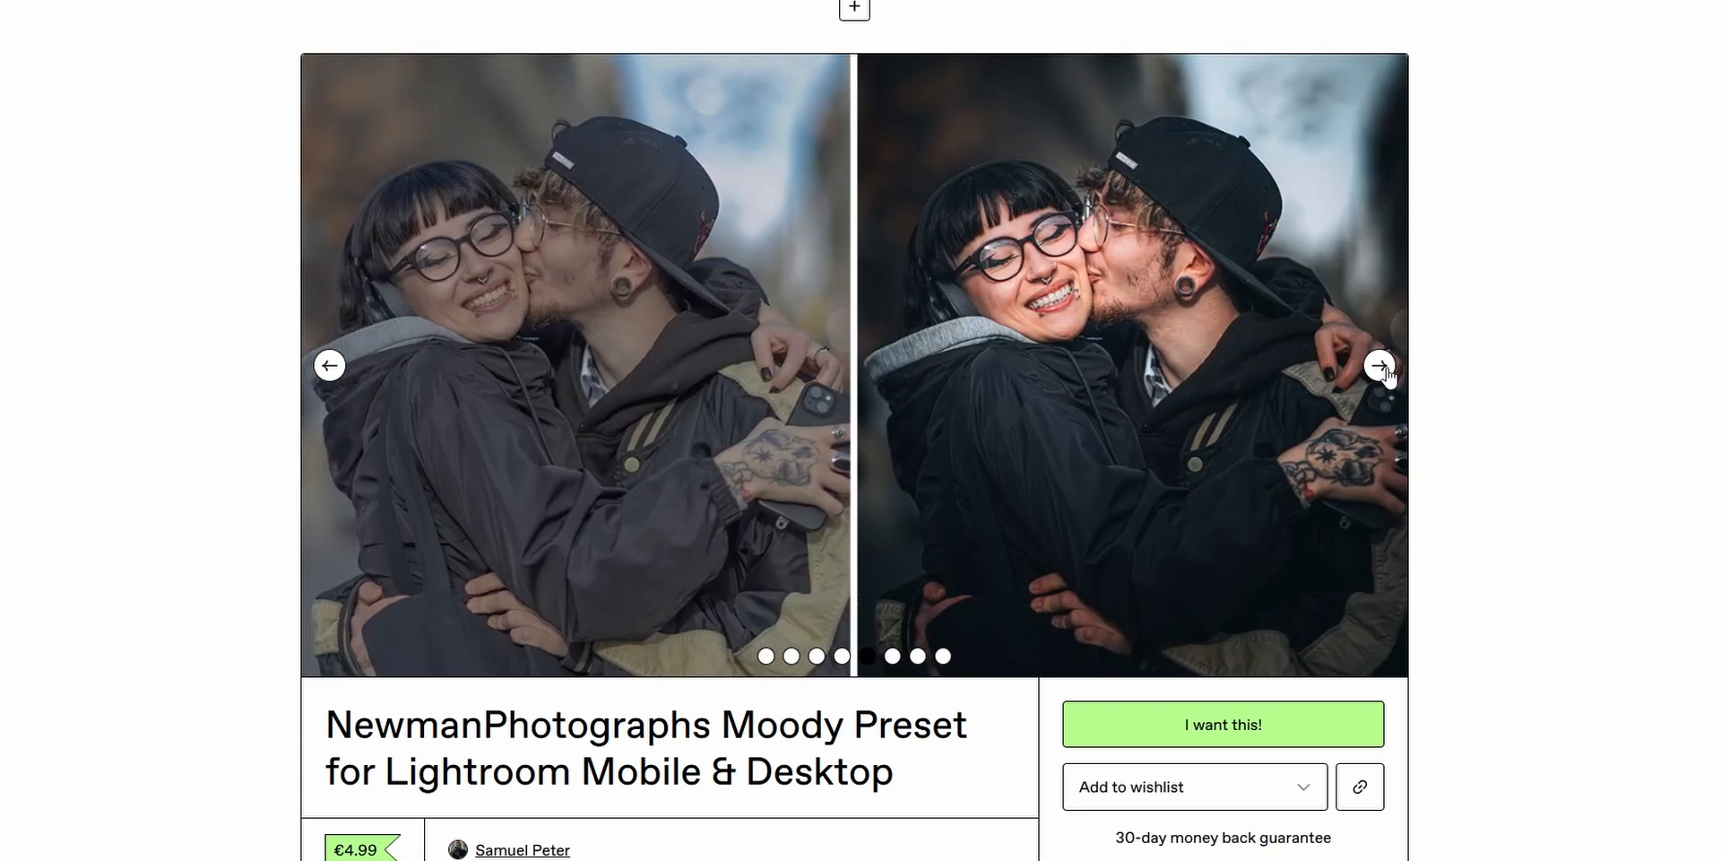
{"action": "left_click", "coordinate": [1385, 371]}
{"action": "left_click", "coordinate": [1385, 371]}
{"action": "left_click", "coordinate": [1386, 369]}
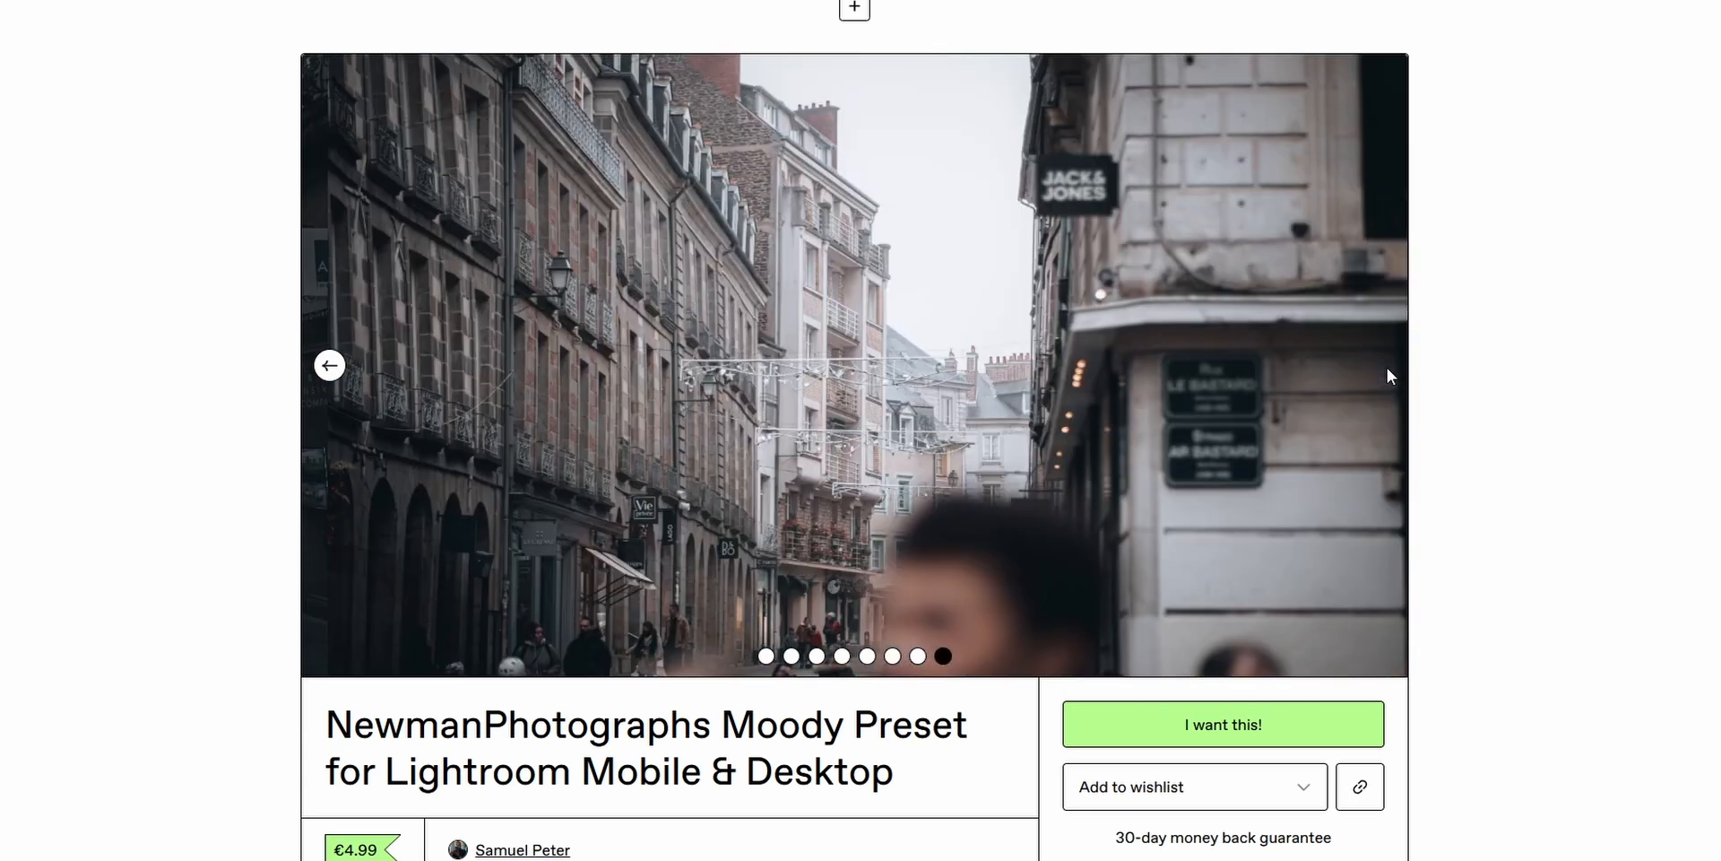